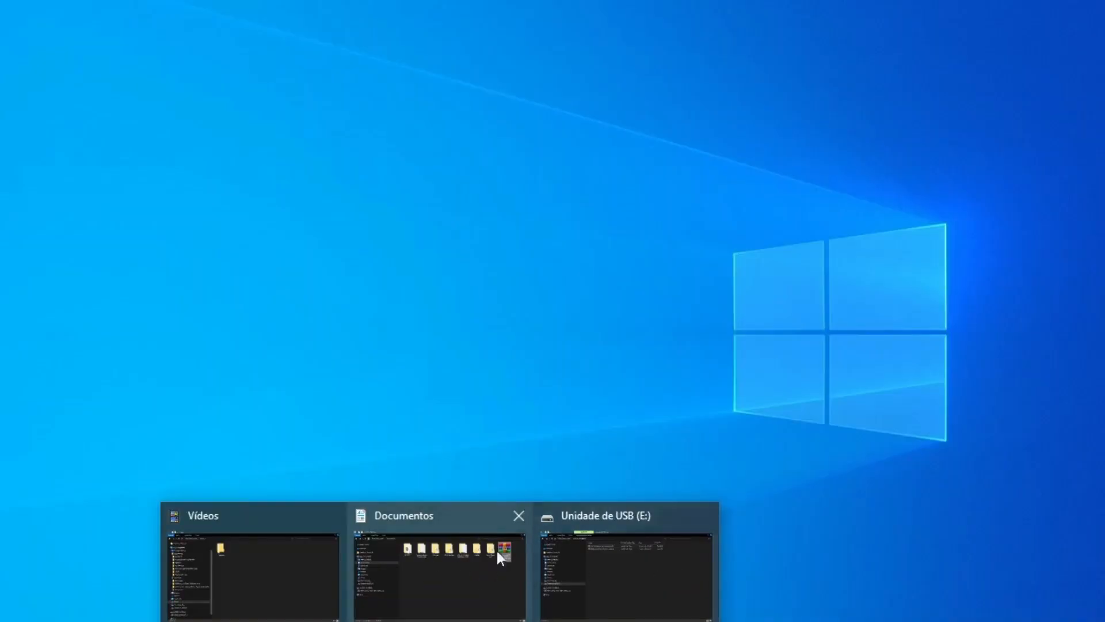
Extract both archives, Driver Assistant_v4.5 and RK_Android_Tool_2.3.9, directly into the root of the USB drive (E:)
click(616, 560)
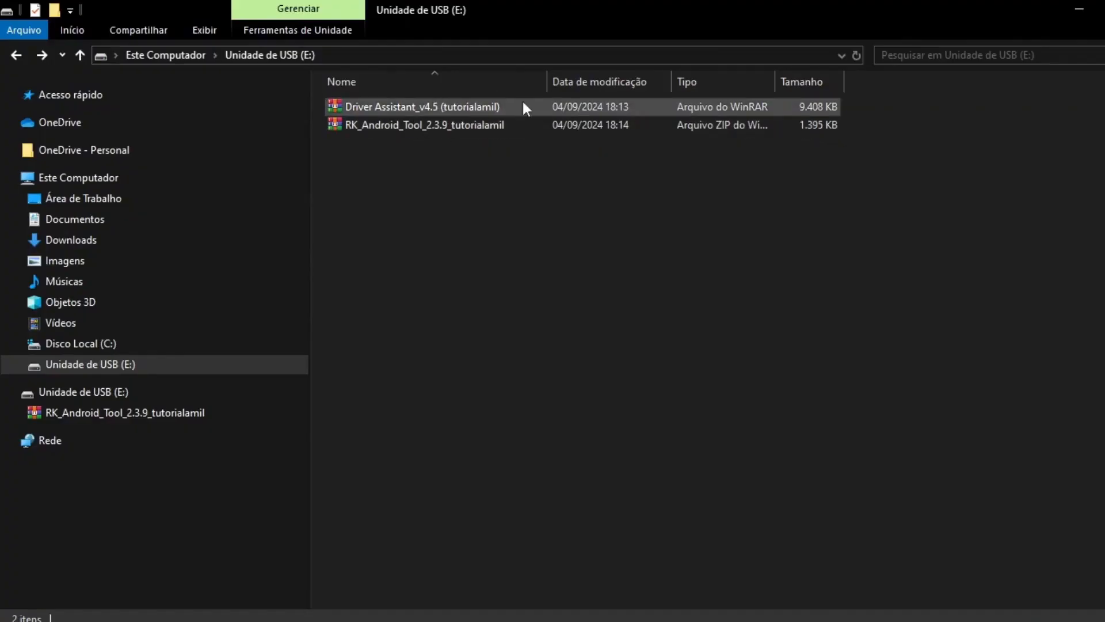
drag(703, 168, 429, 112)
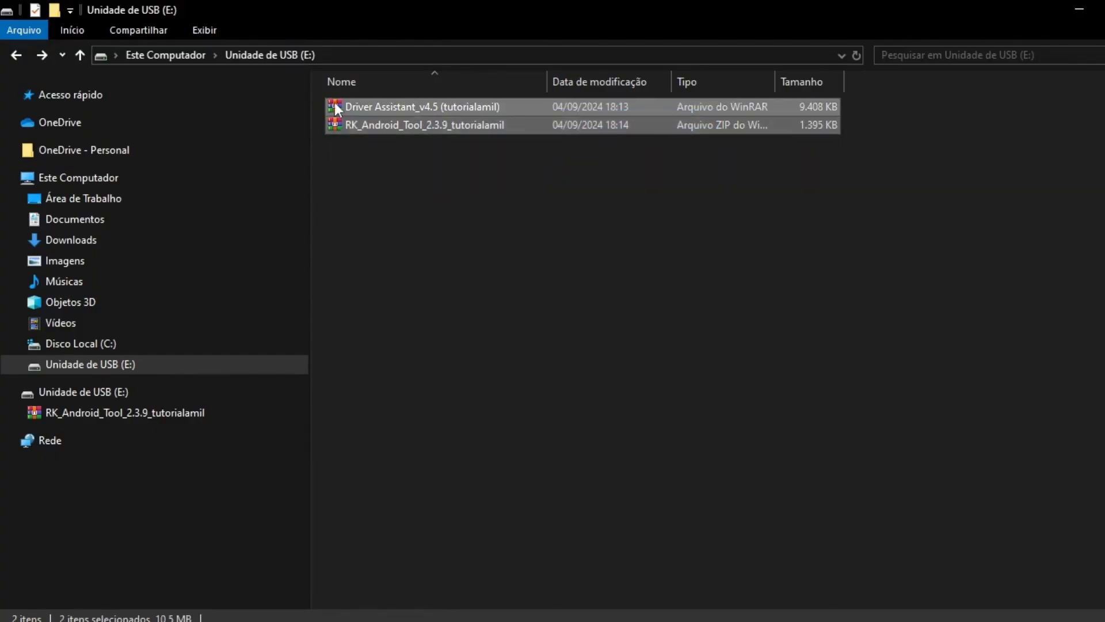
click(572, 225)
drag(862, 194, 346, 103)
right_click(415, 125)
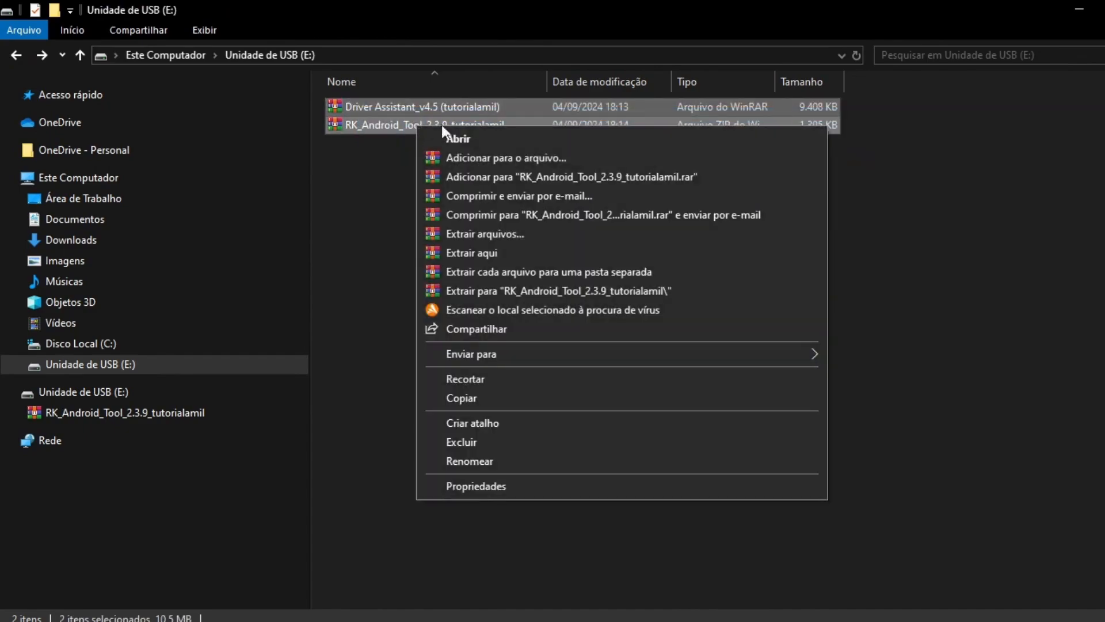
click(478, 253)
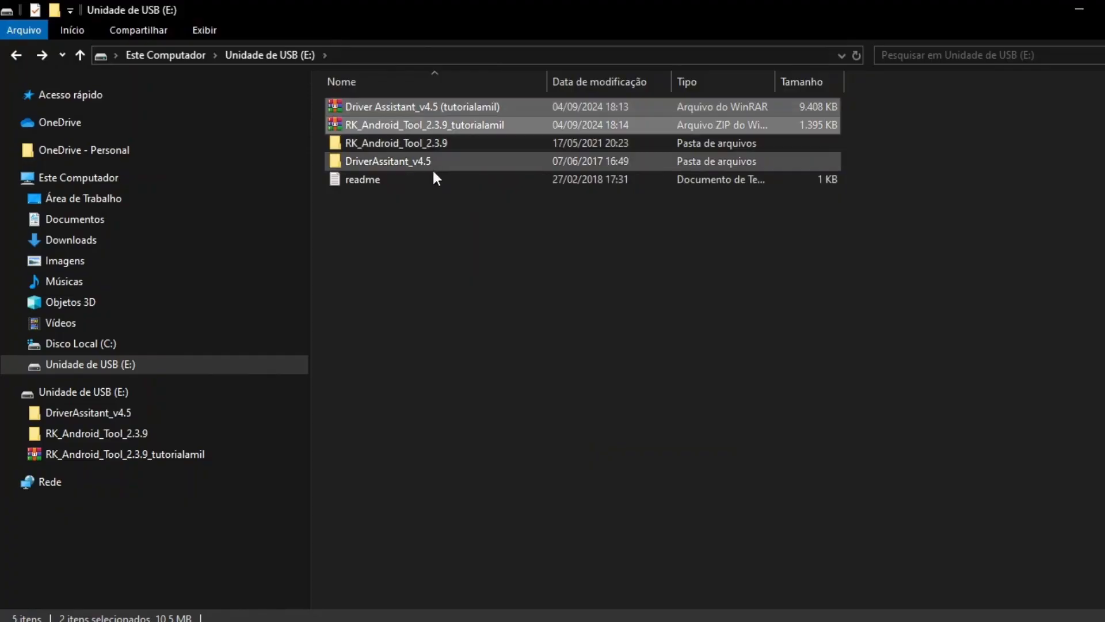
Permanently delete the two original archives, Driver Assistant_v4.5 and RK_Android_Tool_2.3.9_tutorialamil, from the USB drive
click(472, 305)
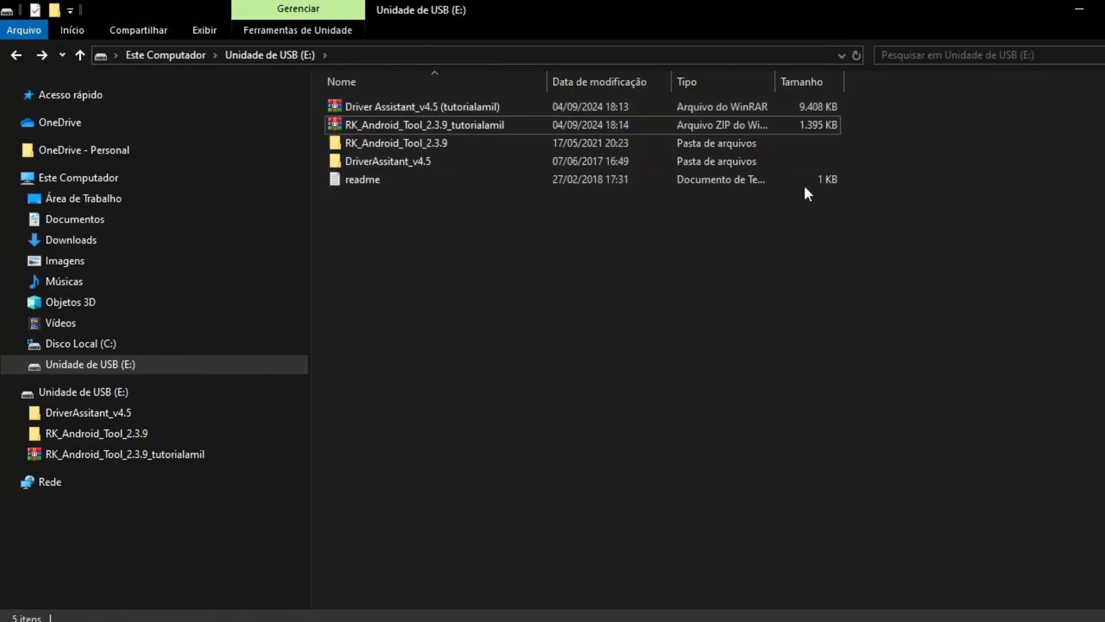
drag(879, 125, 722, 103)
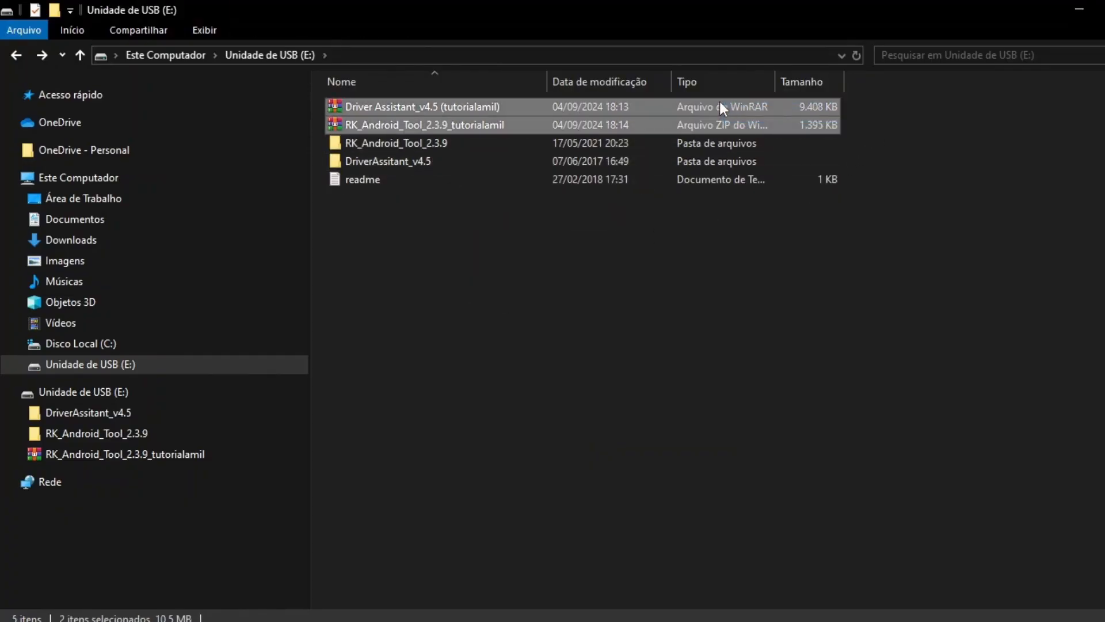
right_click(460, 106)
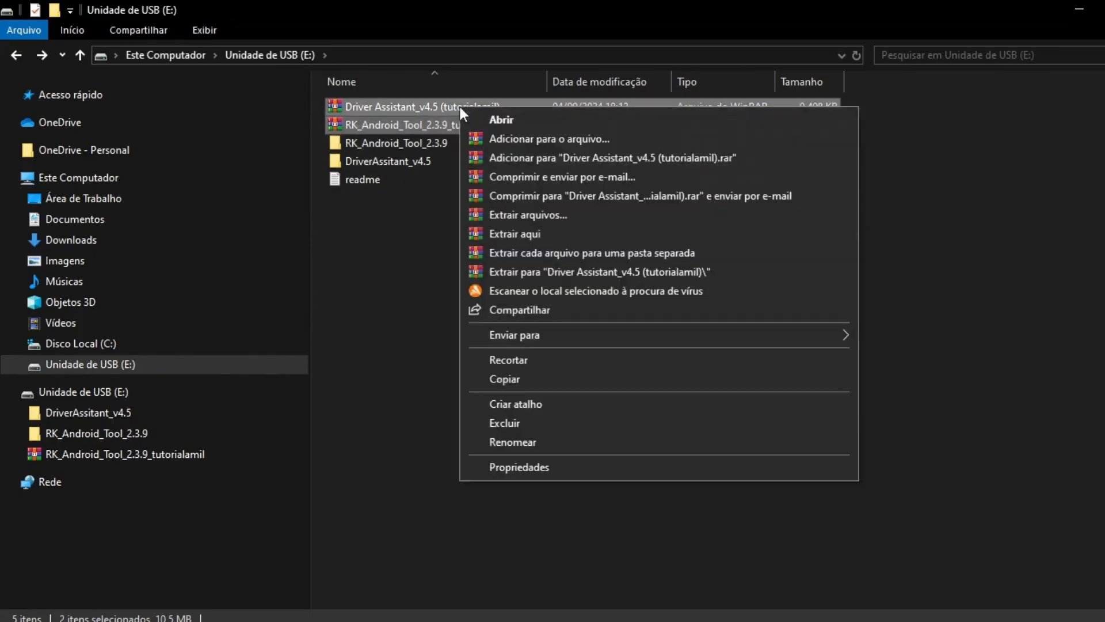
click(521, 425)
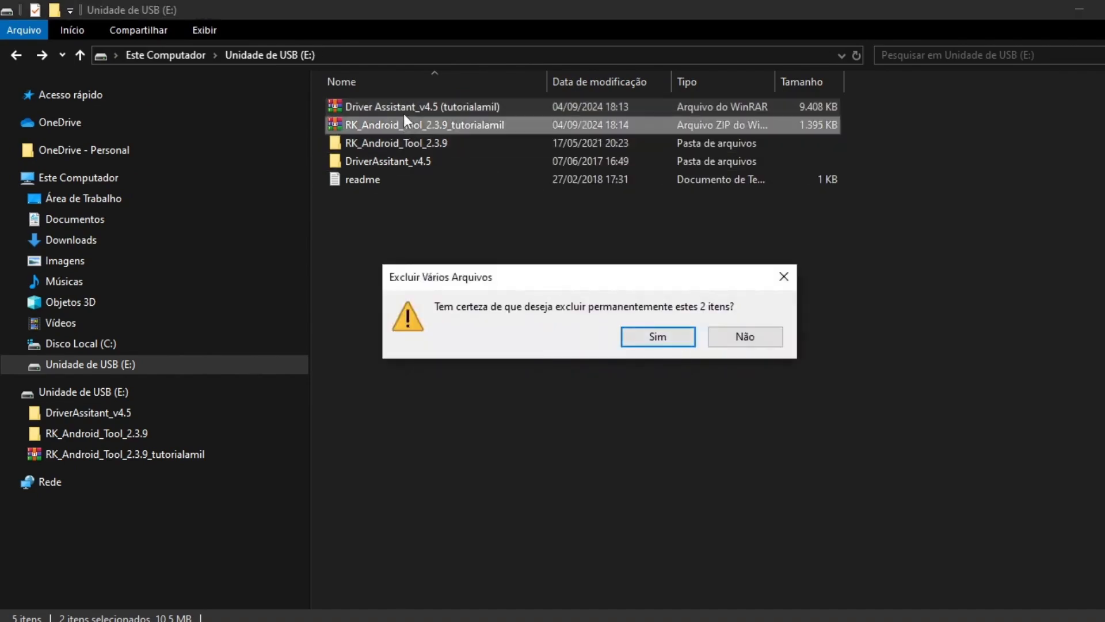
click(657, 338)
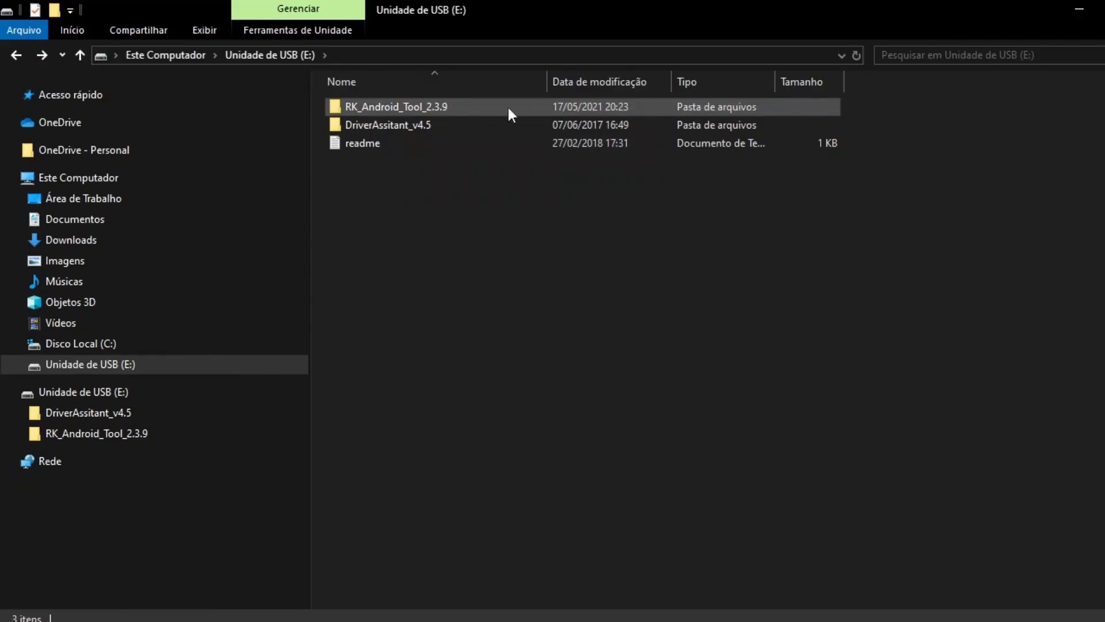
Run the DriverInstall application from the DriverAssitant_v4.5 folder as administrator
double_click(421, 131)
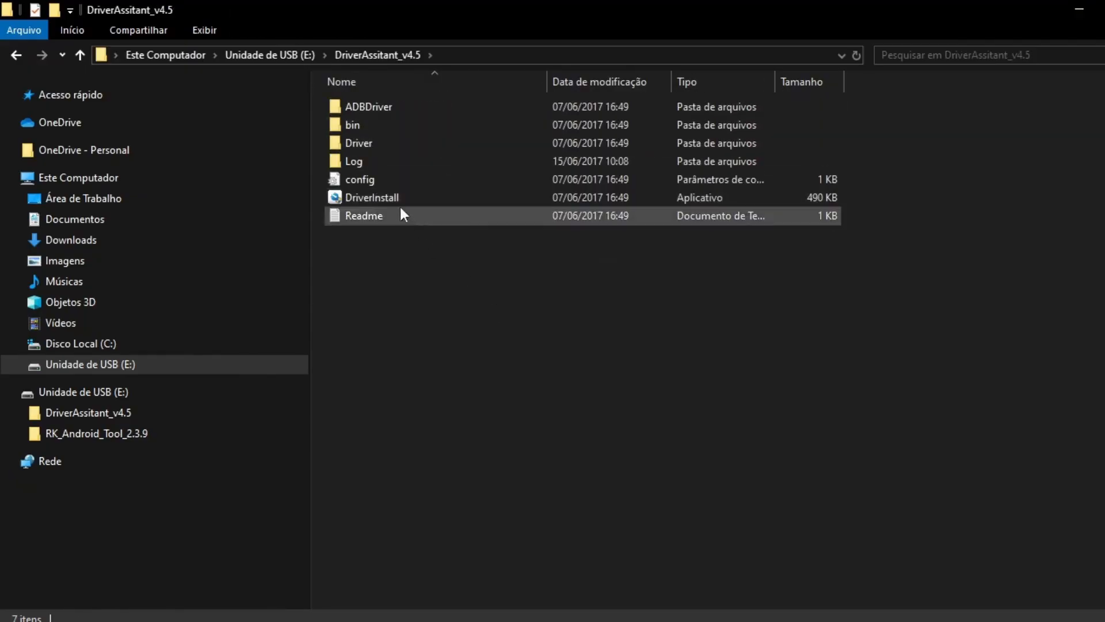
right_click(410, 196)
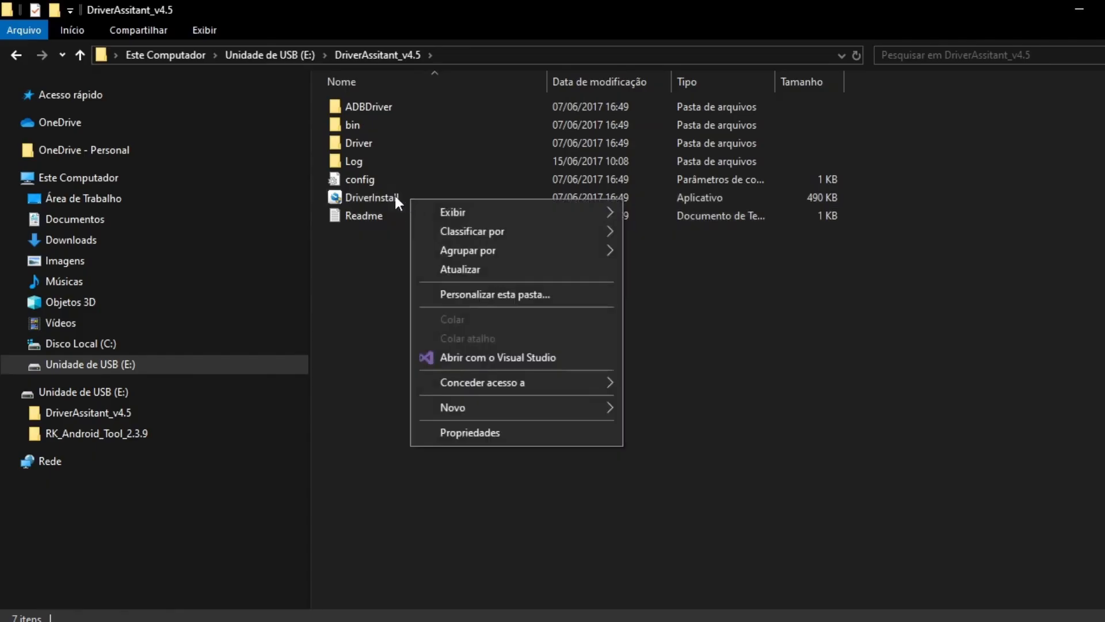
click(394, 196)
right_click(398, 198)
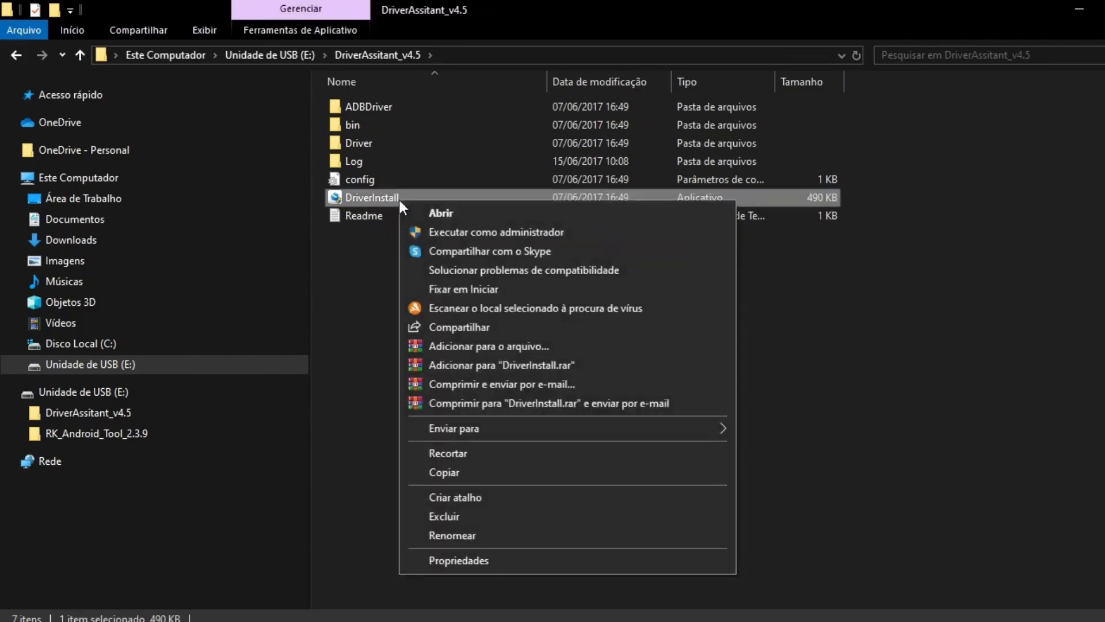
click(465, 231)
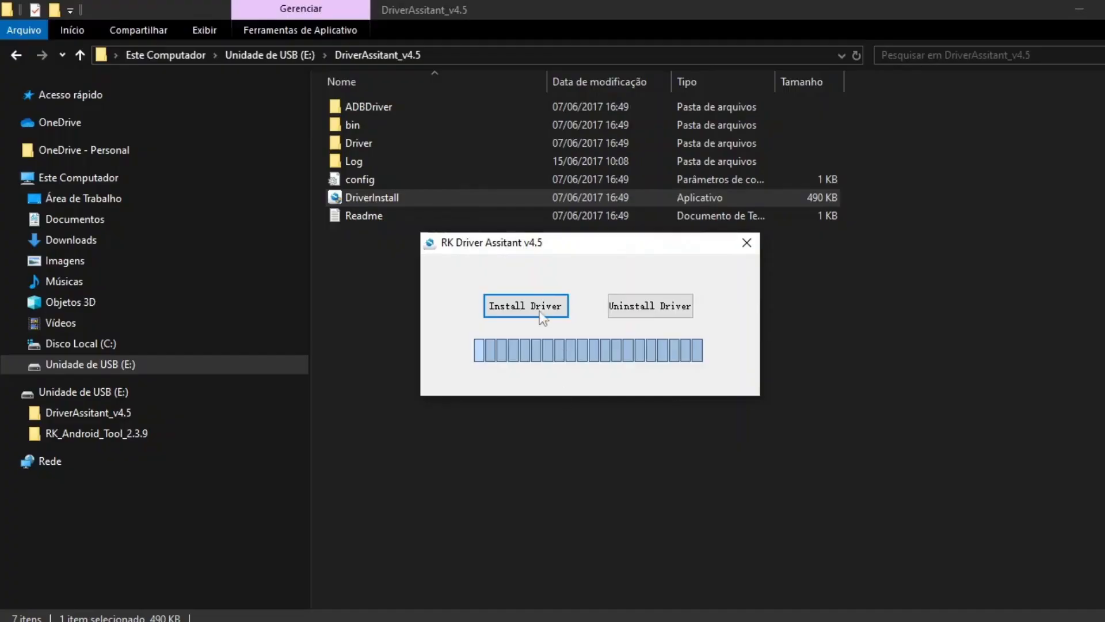
Install the driver with RK Driver Assitant v4.5 and close the installer
click(539, 313)
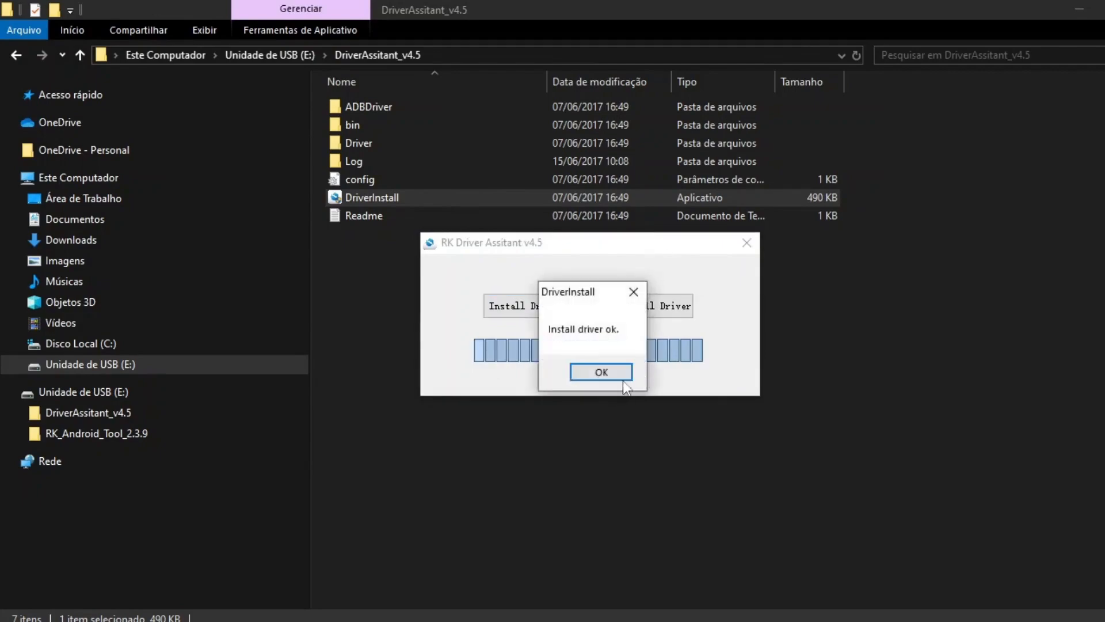
click(609, 371)
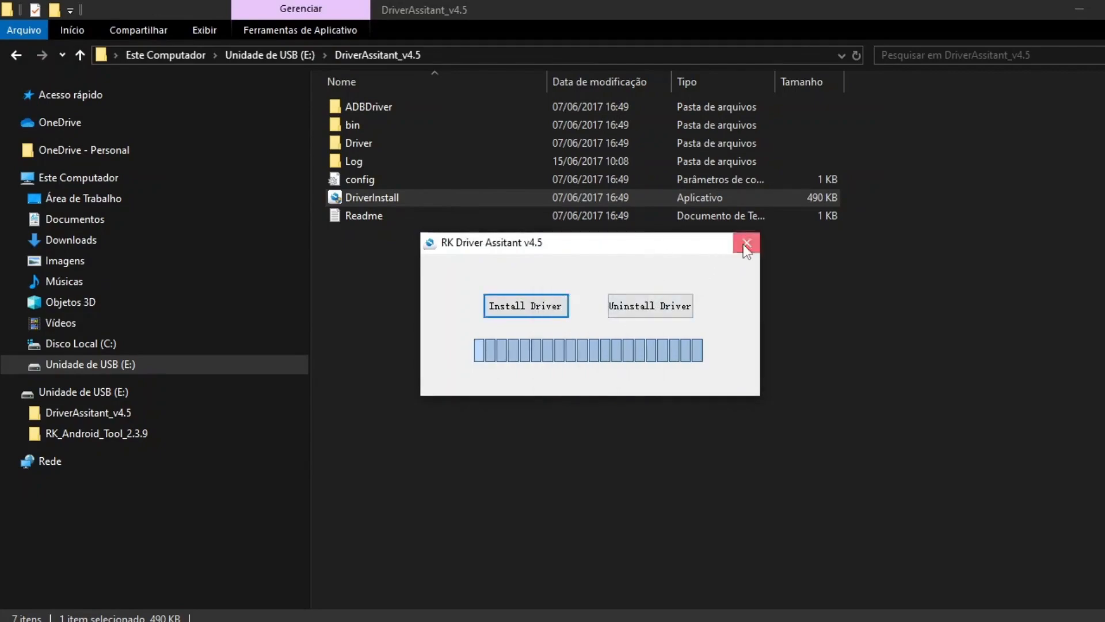
click(746, 243)
Run the AndroidTool application from the RK_Android_Tool_2.3.9 folder on the USB drive as administrator
click(16, 55)
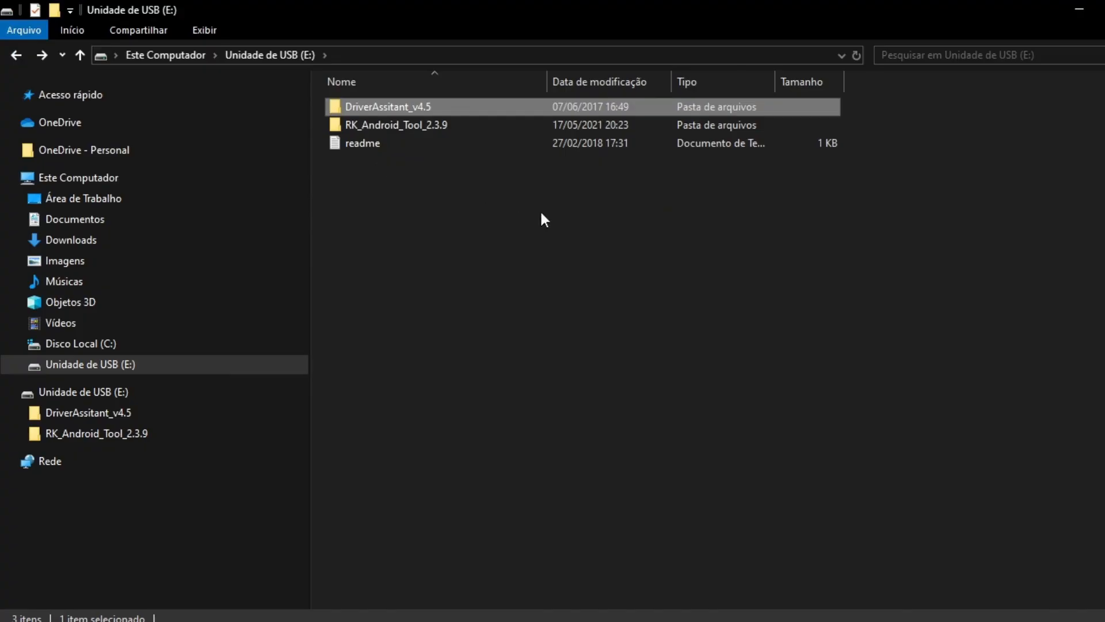
double_click(396, 128)
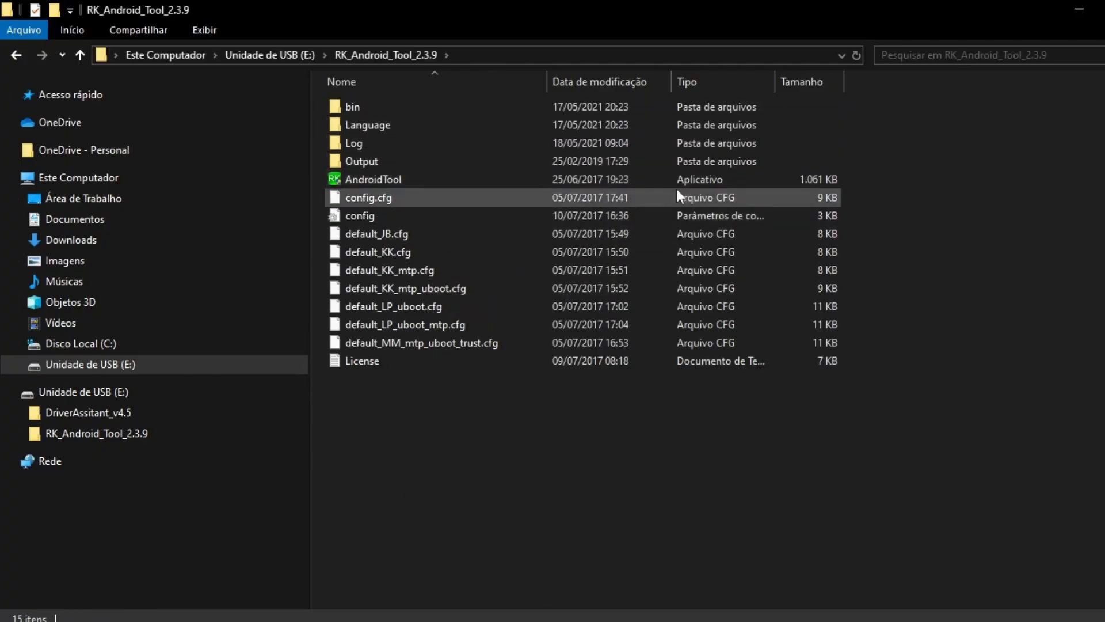
double_click(383, 181)
right_click(382, 181)
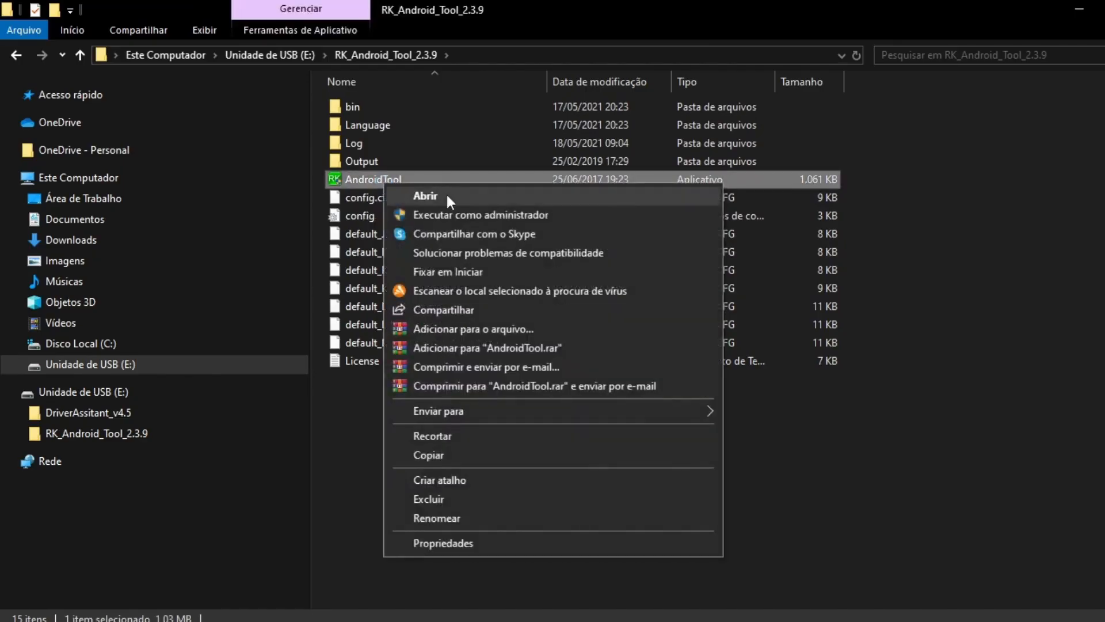
click(438, 214)
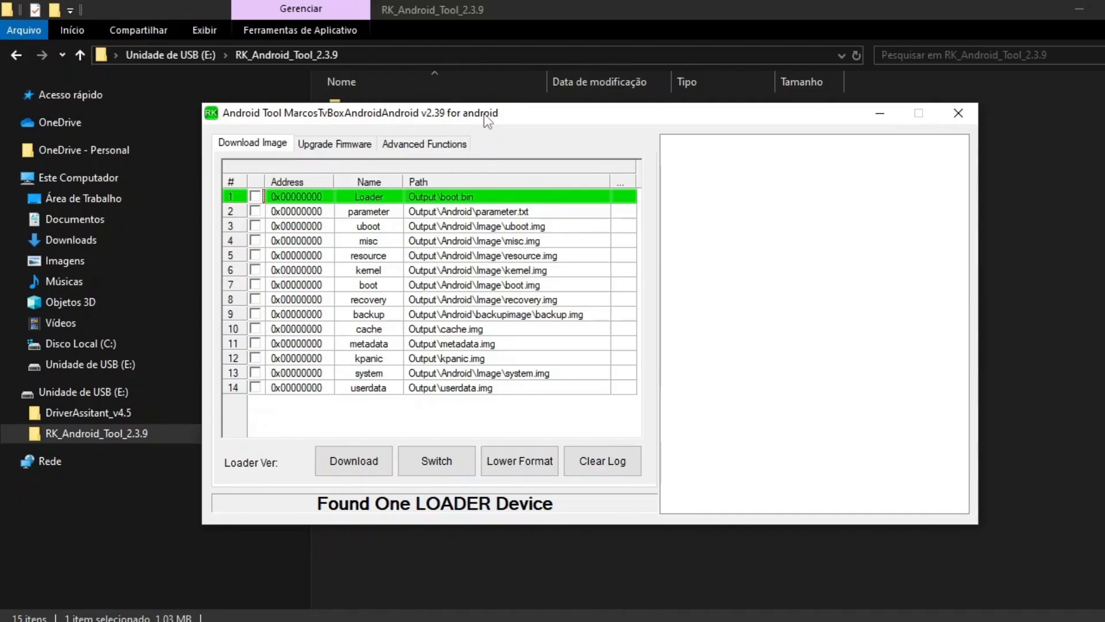
mouse_move(482, 112)
mouse_down()
mouse_move(501, 124)
mouse_move(505, 145)
mouse_move(488, 124)
mouse_up()
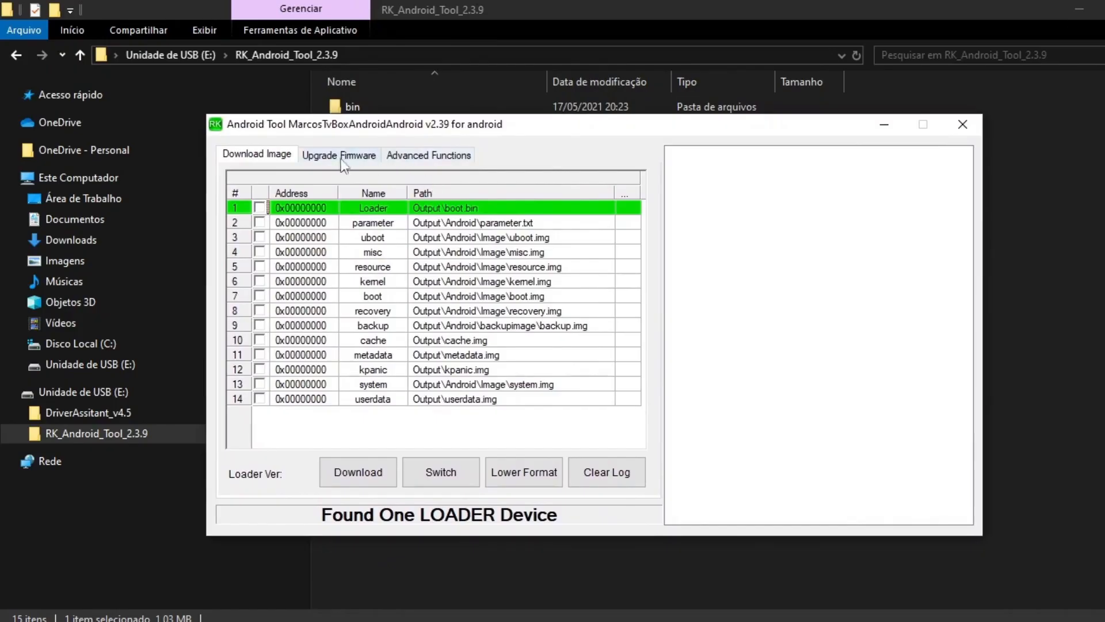
Export an image from the device using the advanced functions, with Start 0 and Count 2
click(421, 162)
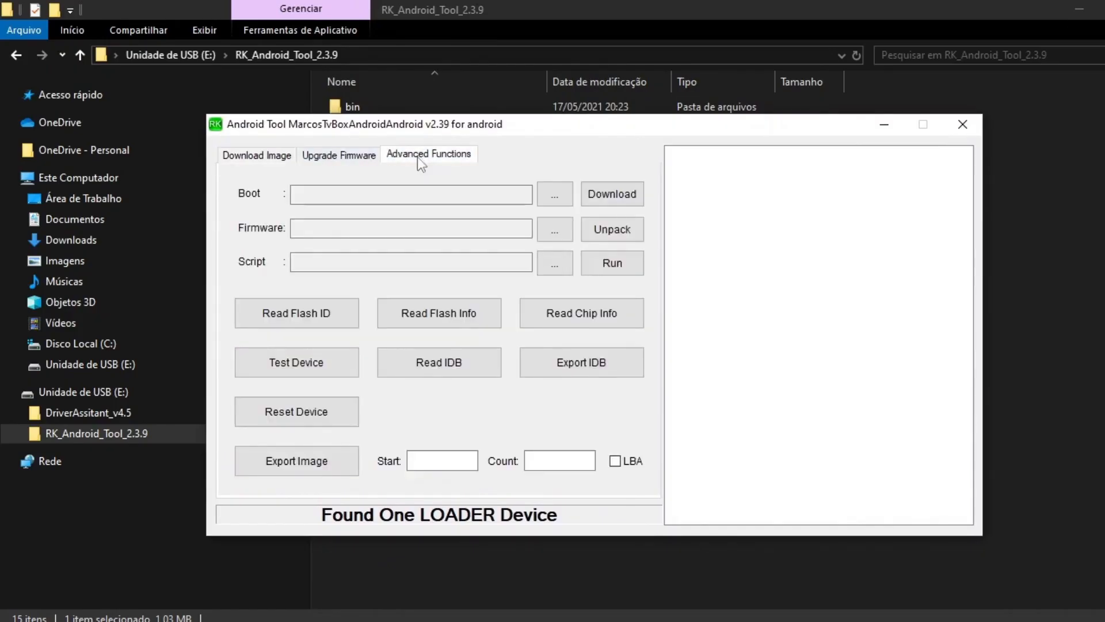
click(435, 464)
click(570, 461)
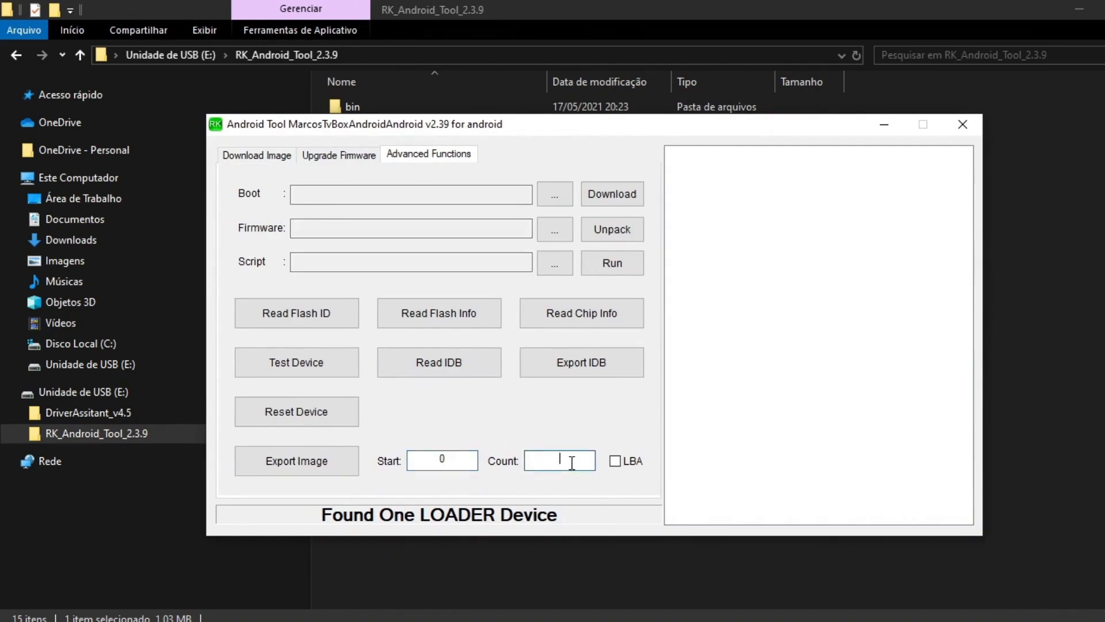
text(2)
click(311, 465)
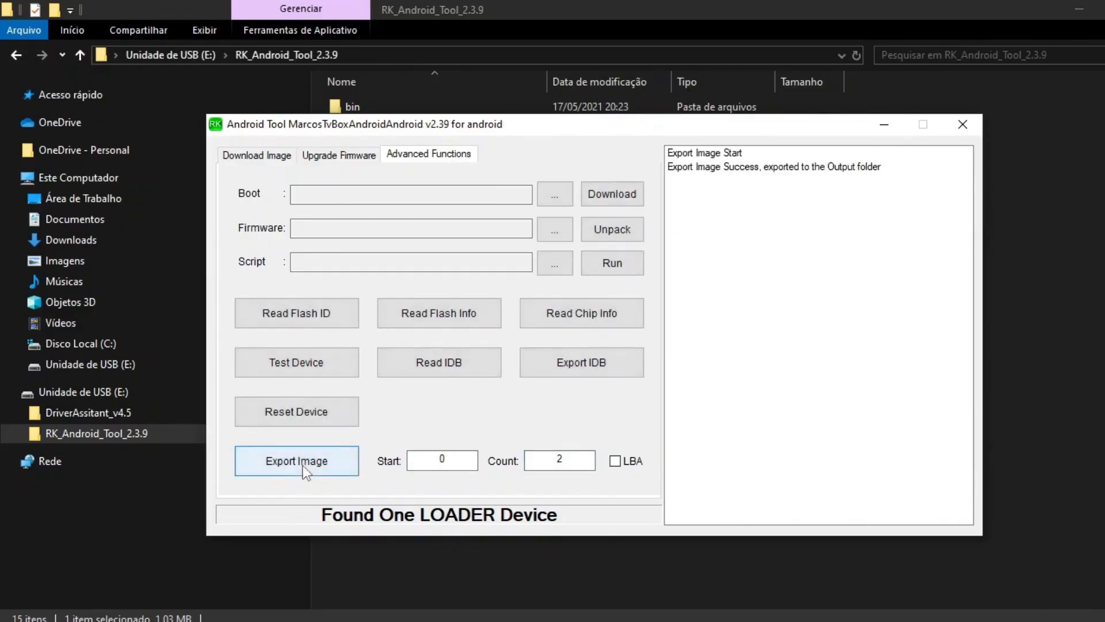
Minimize Android Tool and open the Output folder inside RK_Android_Tool_2.3.9 on the USB drive
click(885, 123)
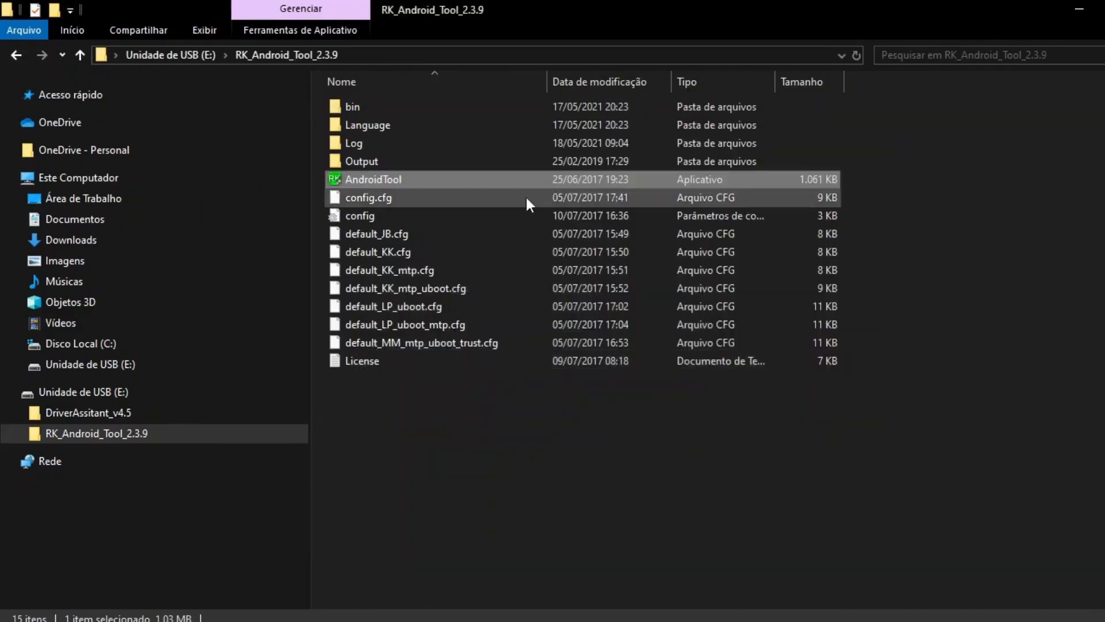
click(15, 56)
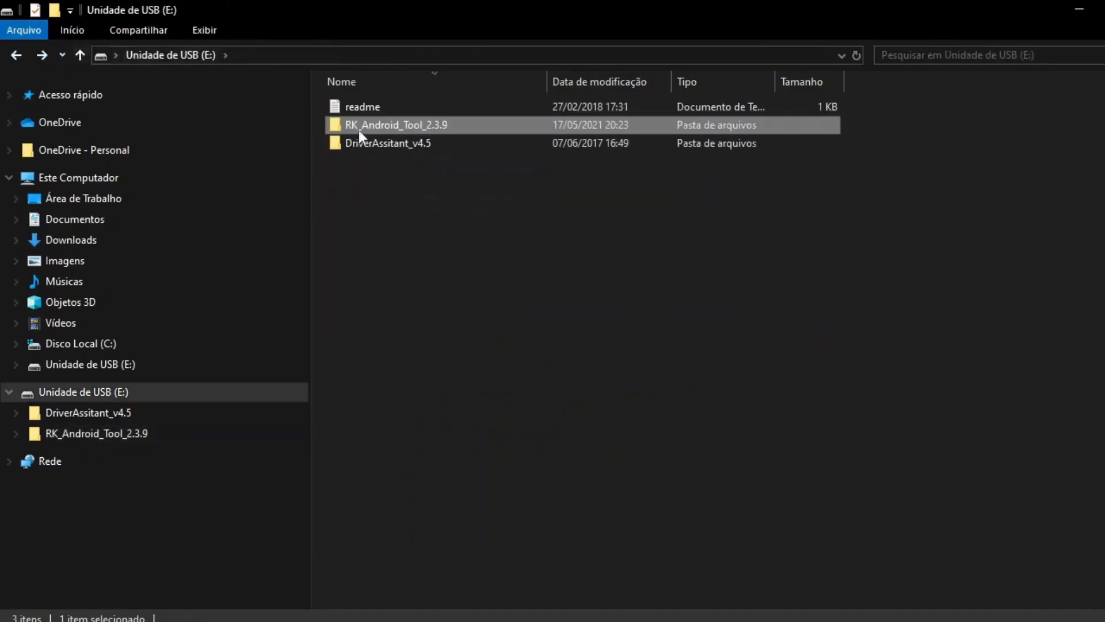
double_click(414, 127)
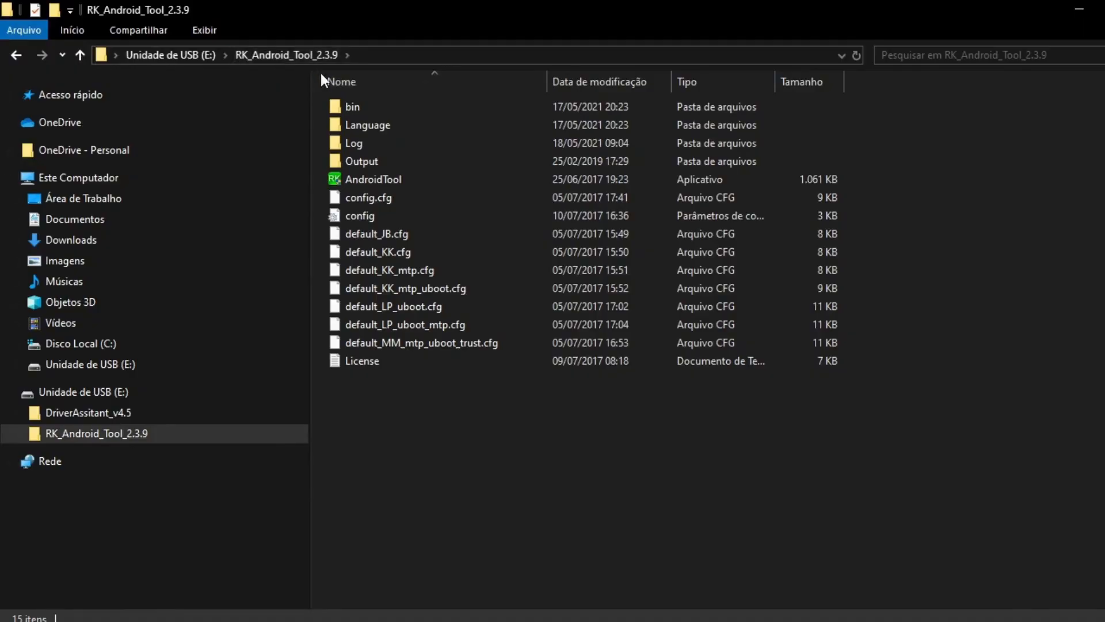
double_click(374, 161)
click(535, 621)
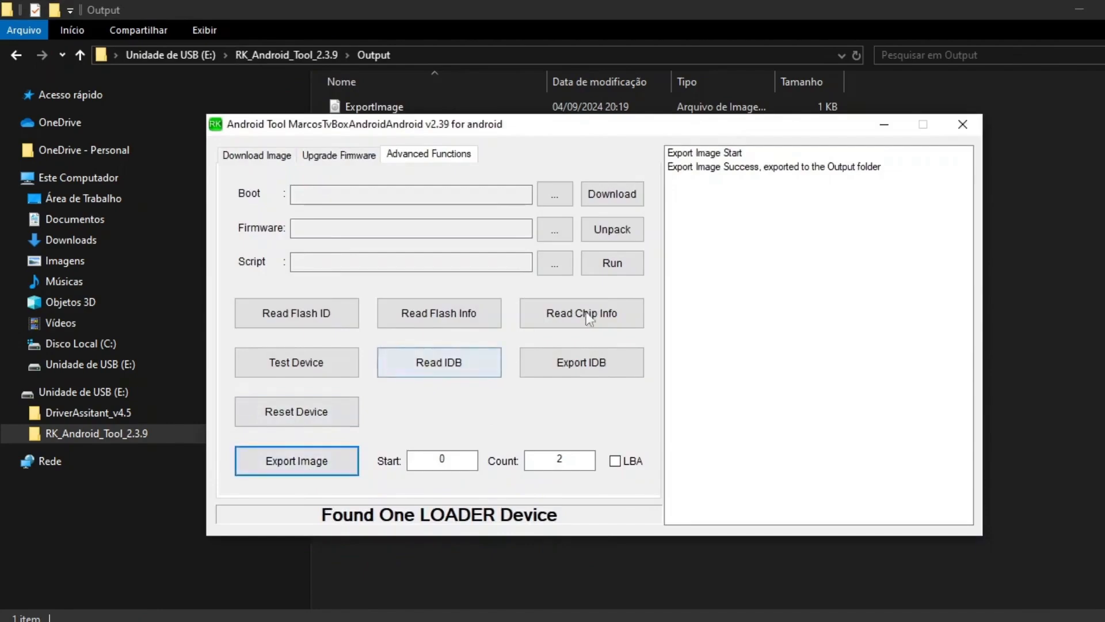
click(885, 124)
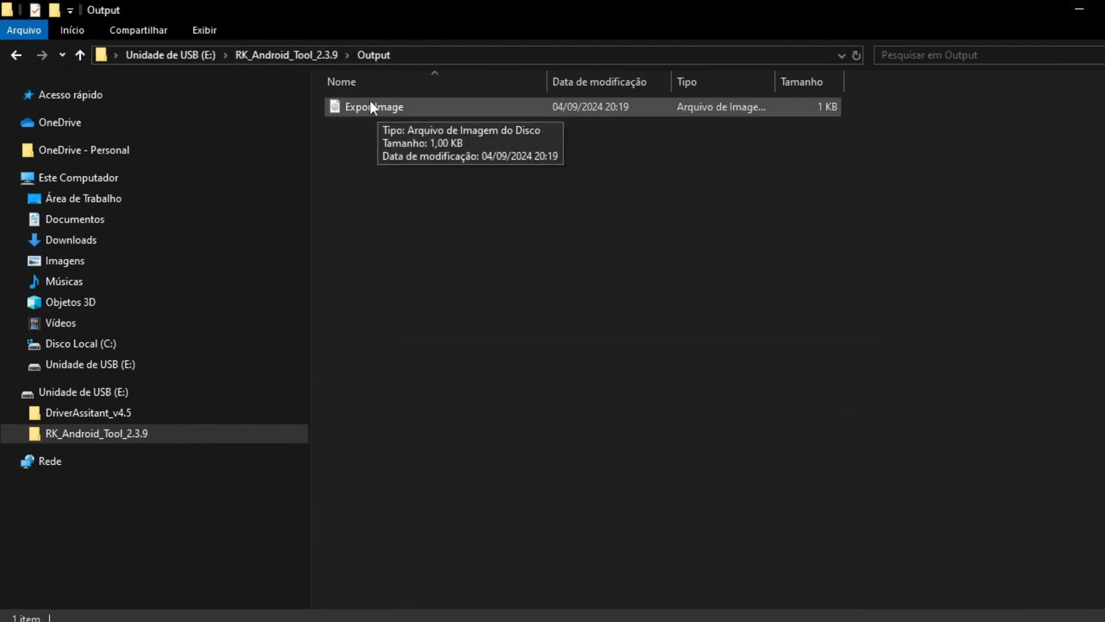
Rename the ExportImage file in the Output folder as parameter.txt
click(380, 112)
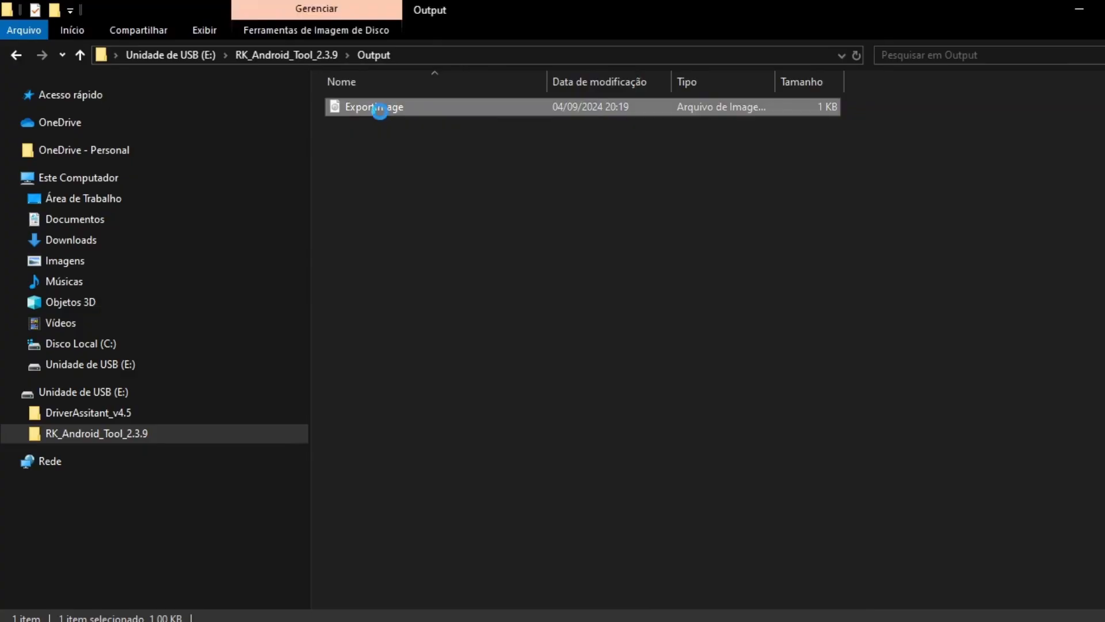
right_click(380, 112)
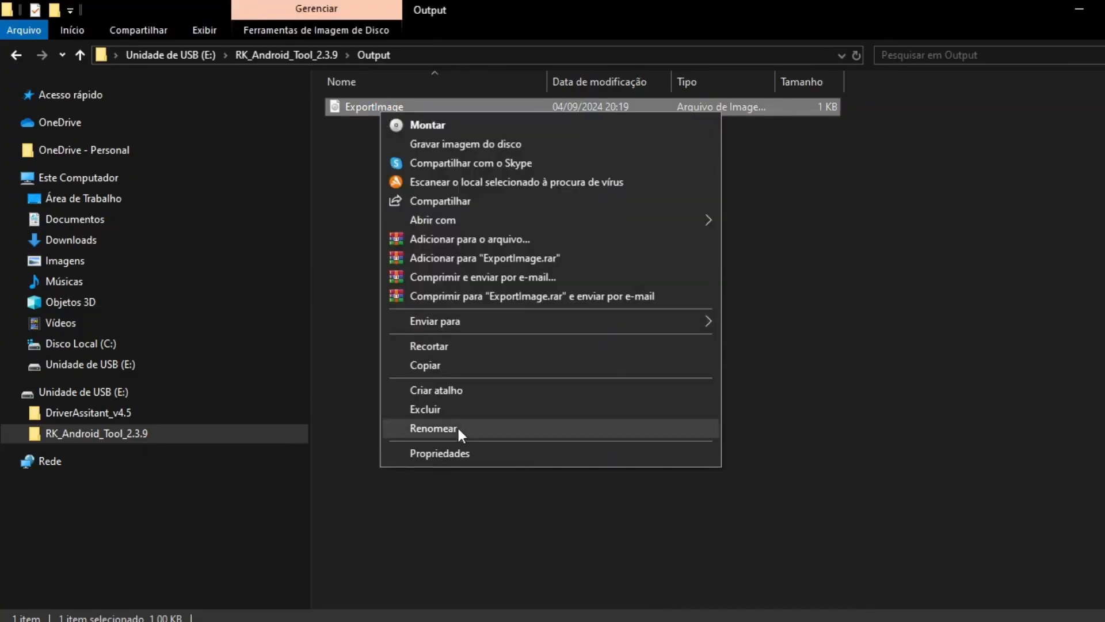
click(433, 428)
key(BackSpace)
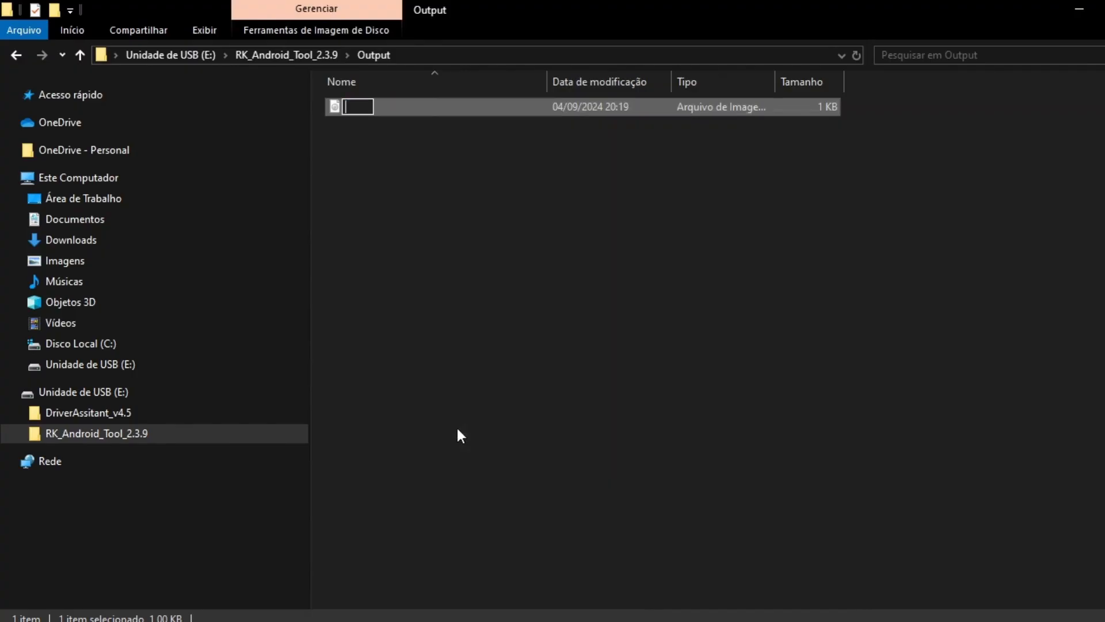
text(parame)
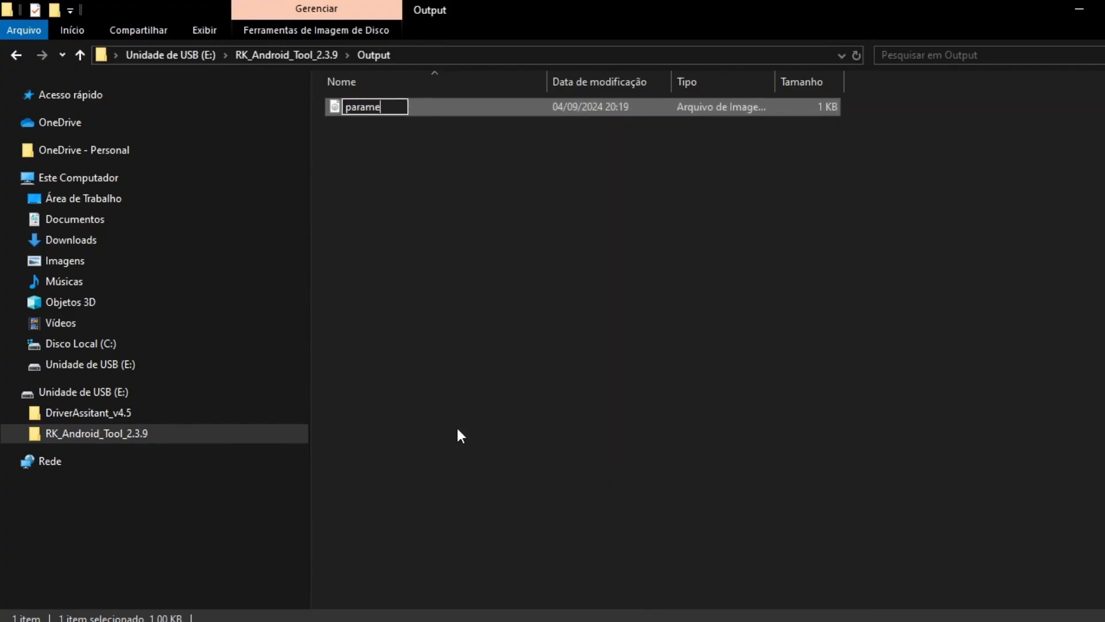
text(ter)
text(s)
key(BackSpace)
key(BackSpace)
text(.txt)
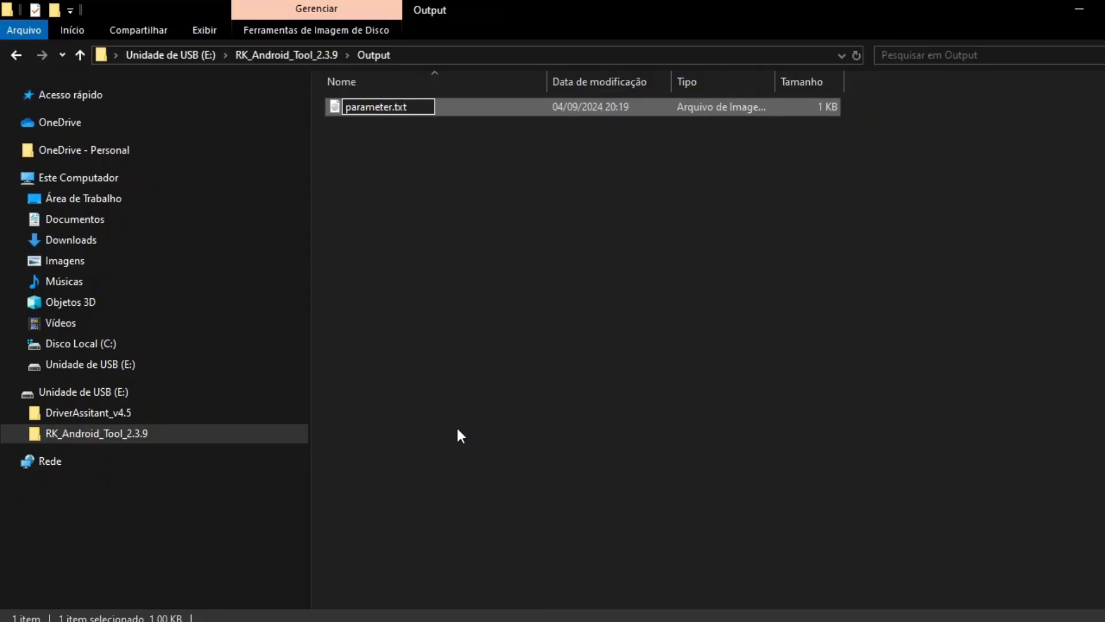
click(504, 350)
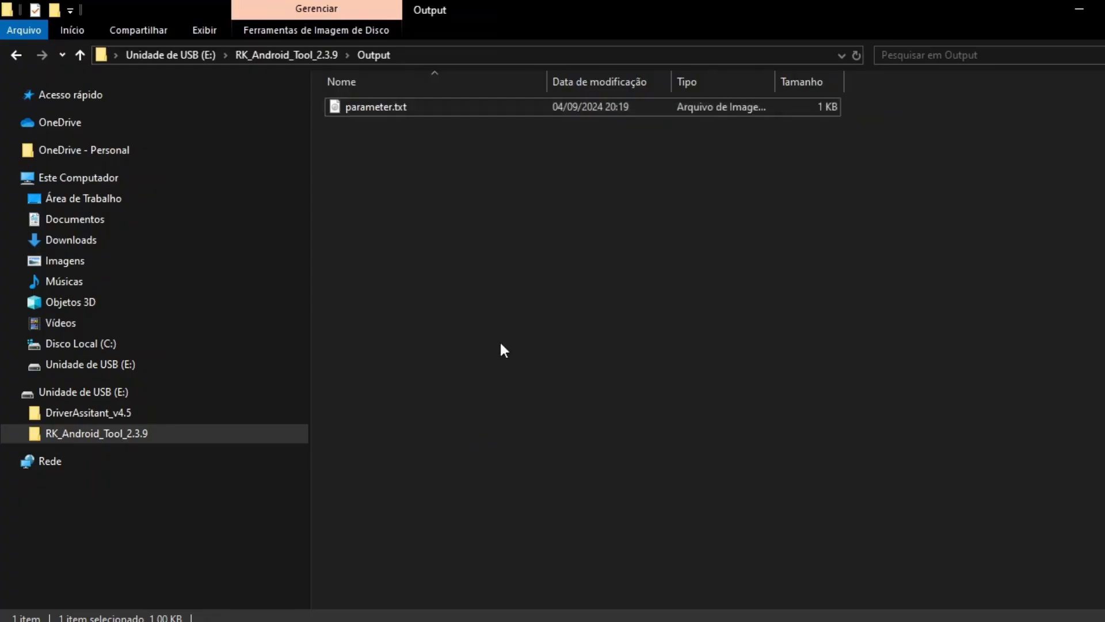
Open parameter.txt from the Output folder in Notepad and enlarge its window to fill the screen
right_click(401, 105)
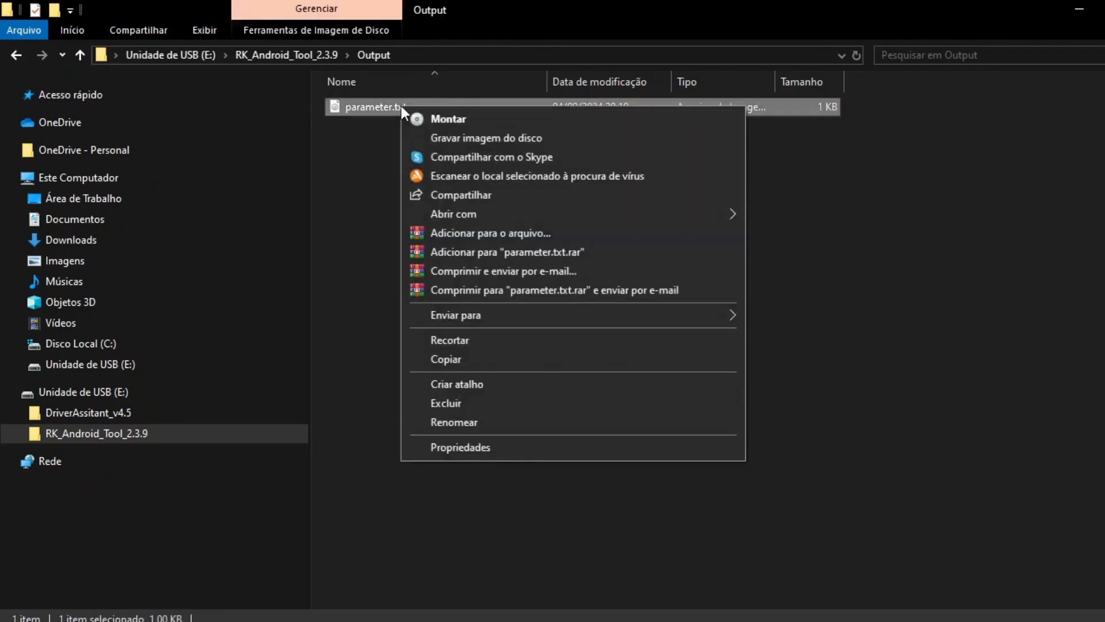
mouse_move(583, 212)
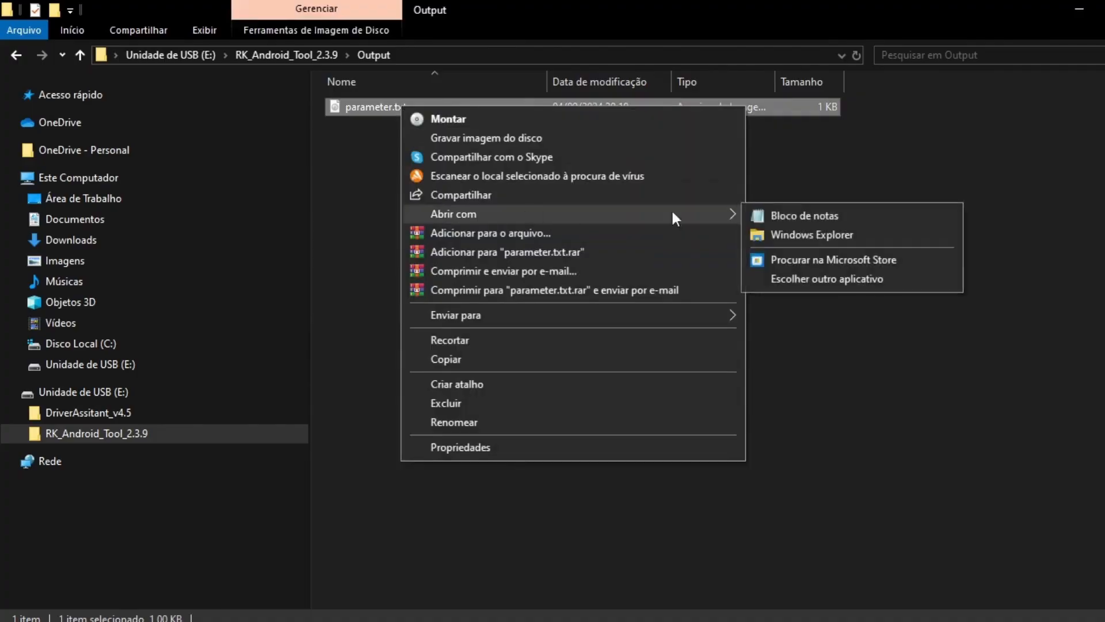
click(802, 217)
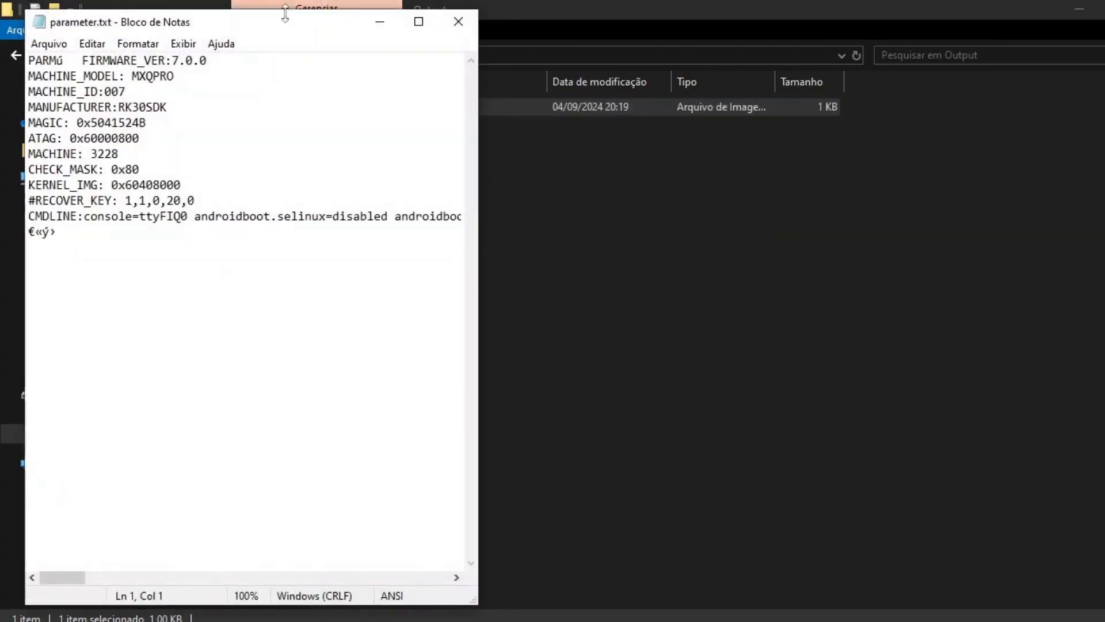
drag(274, 29, 519, 78)
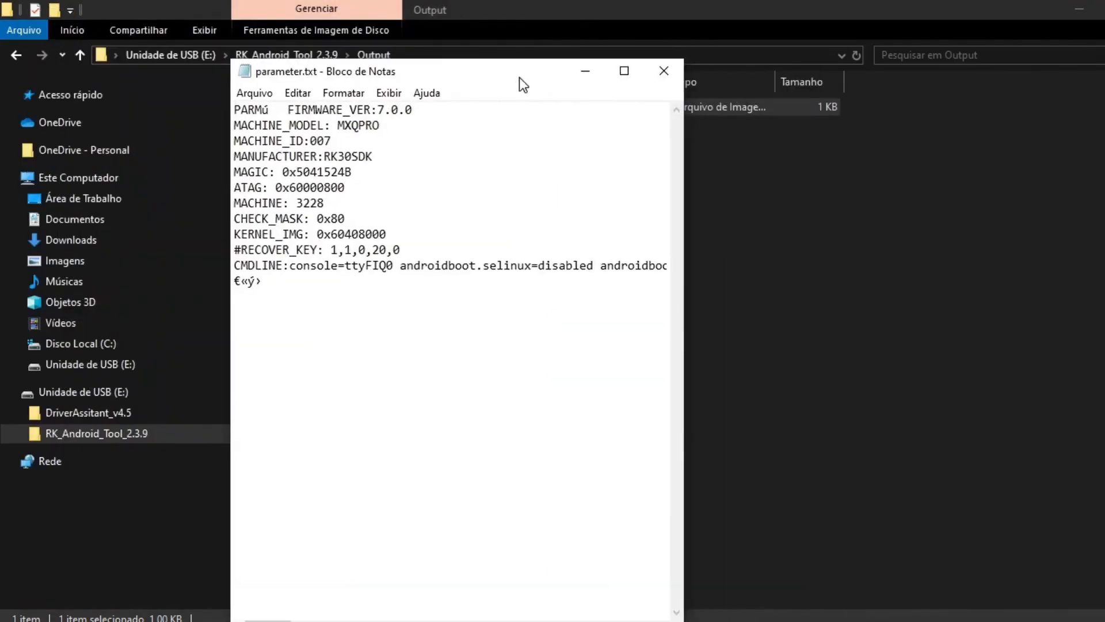
drag(685, 229, 1097, 228)
scroll(990, 274, right, 1)
click(1038, 71)
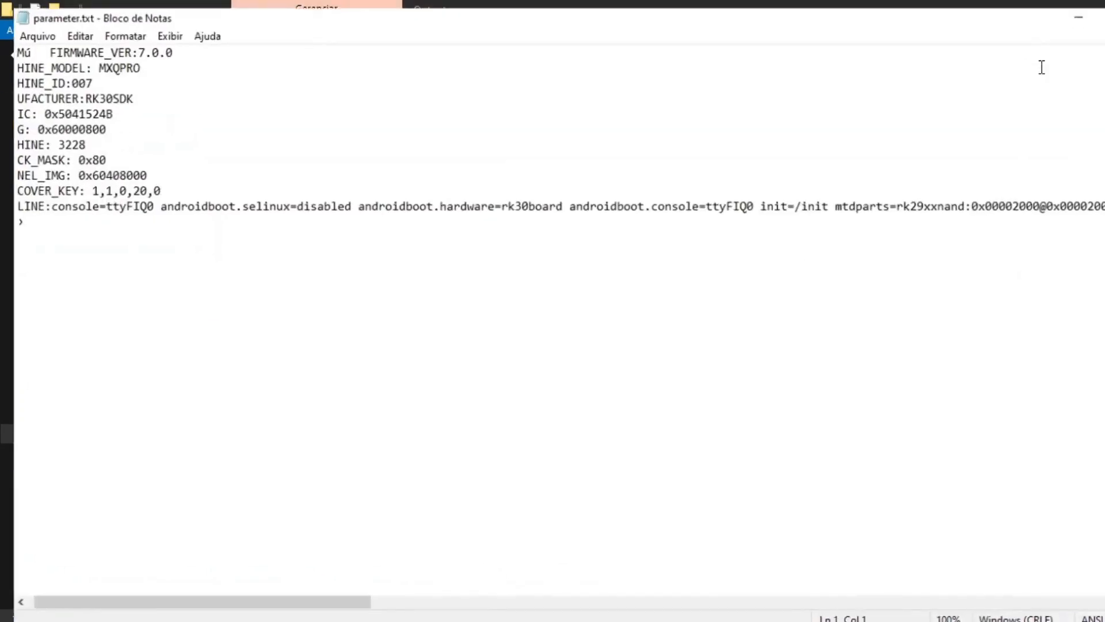
Break the CMDLINE line after "mtdparts=rk29xxnand:" and leave a blank line before the partition list
drag(348, 602, 425, 587)
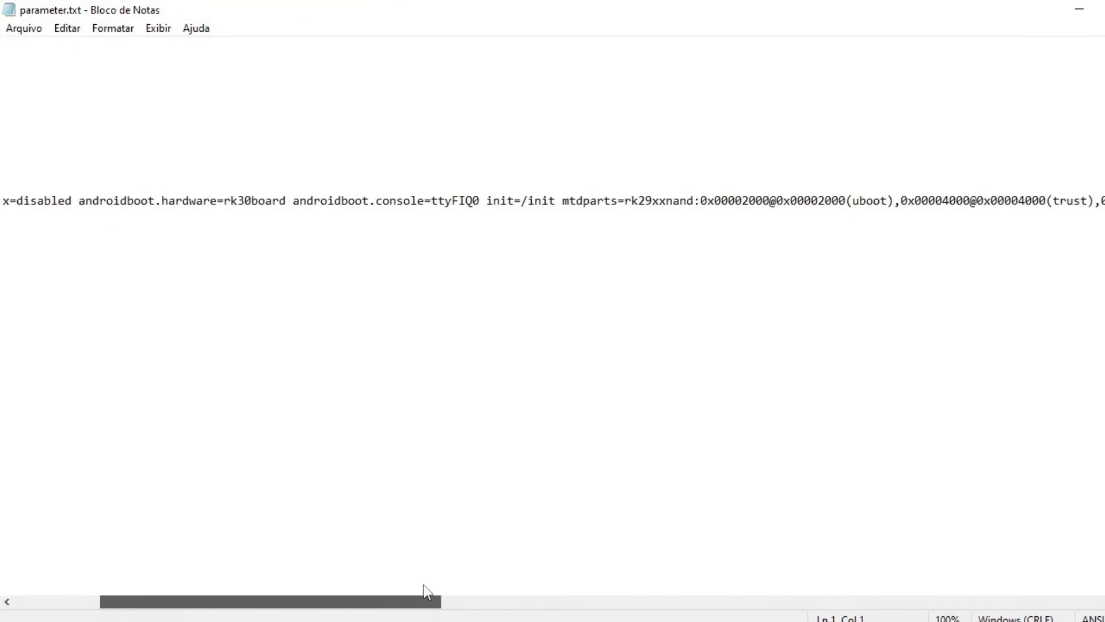
click(701, 201)
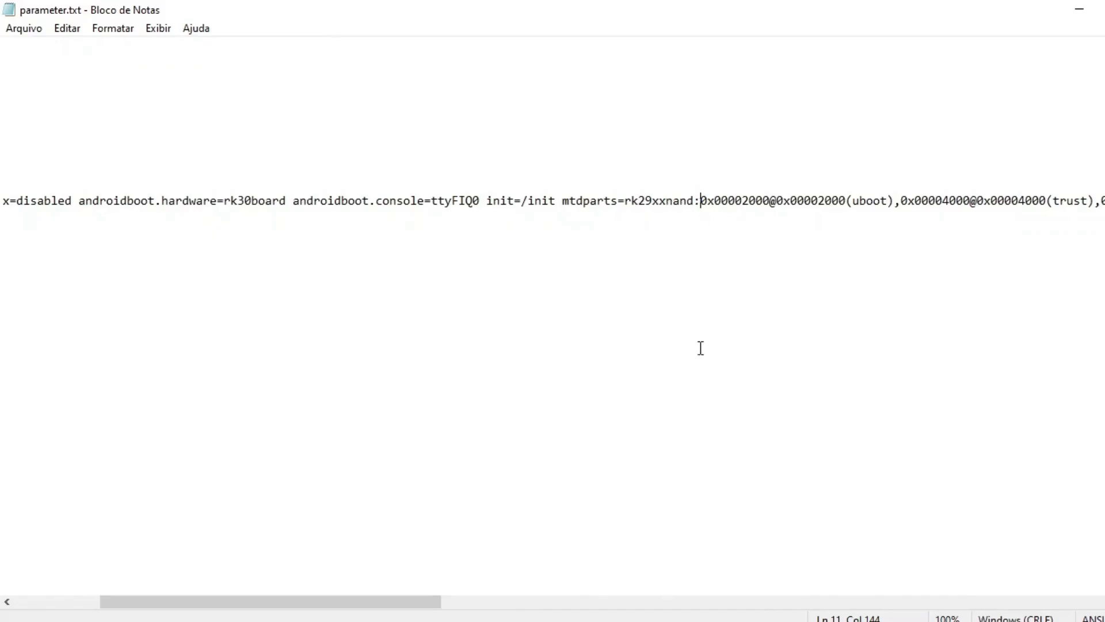
key(Return)
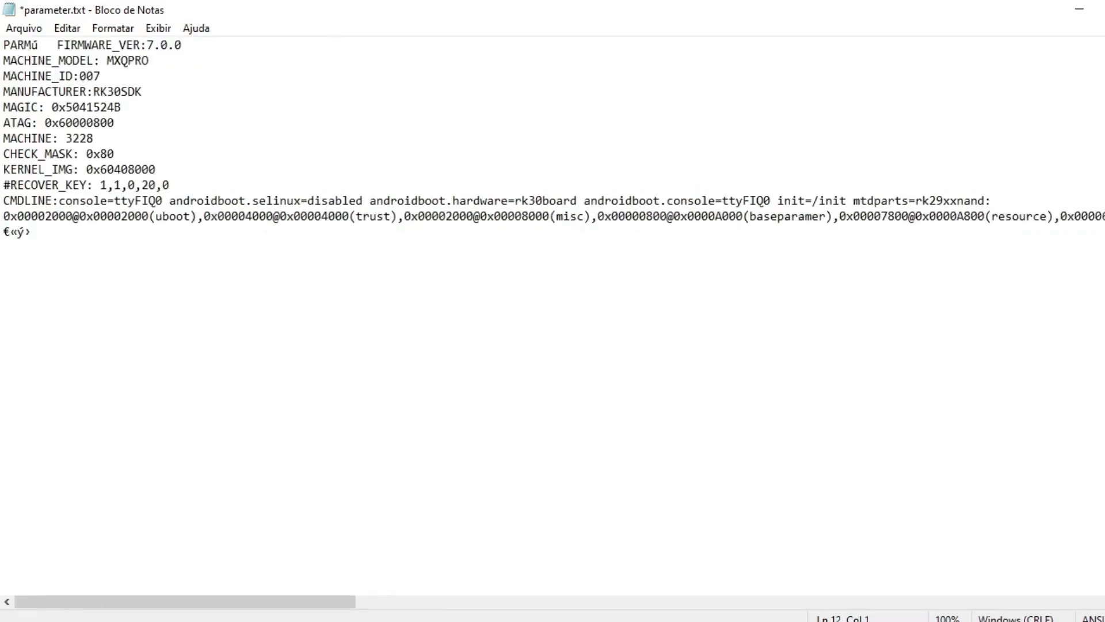
key(Return)
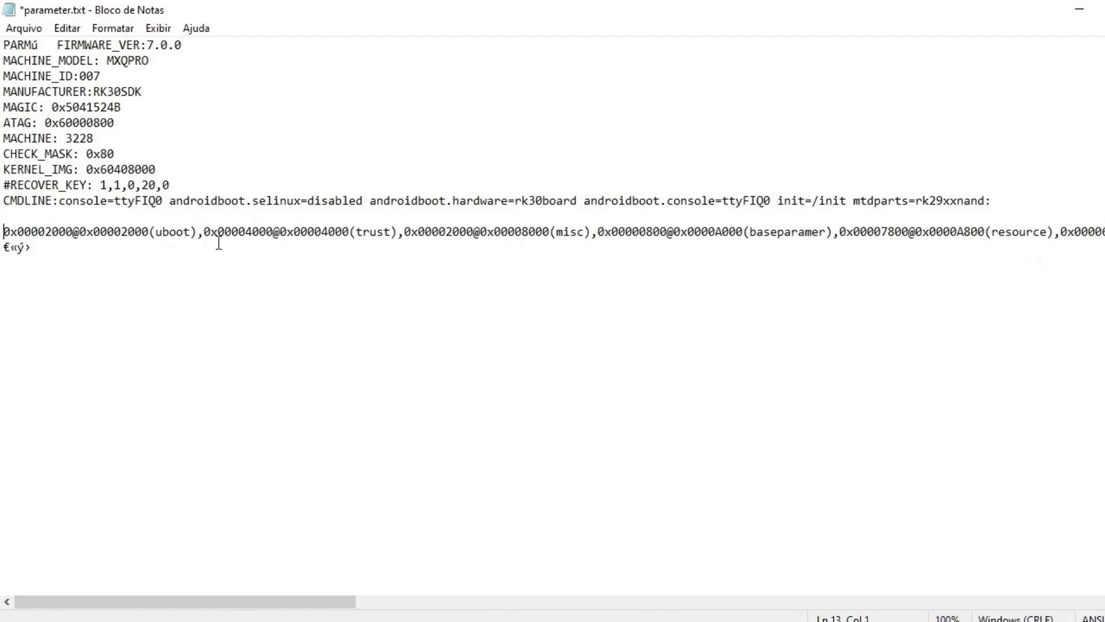
Put the uboot, trust, misc, baseparamer and resource partition entries each on their own line
click(203, 232)
key(Return)
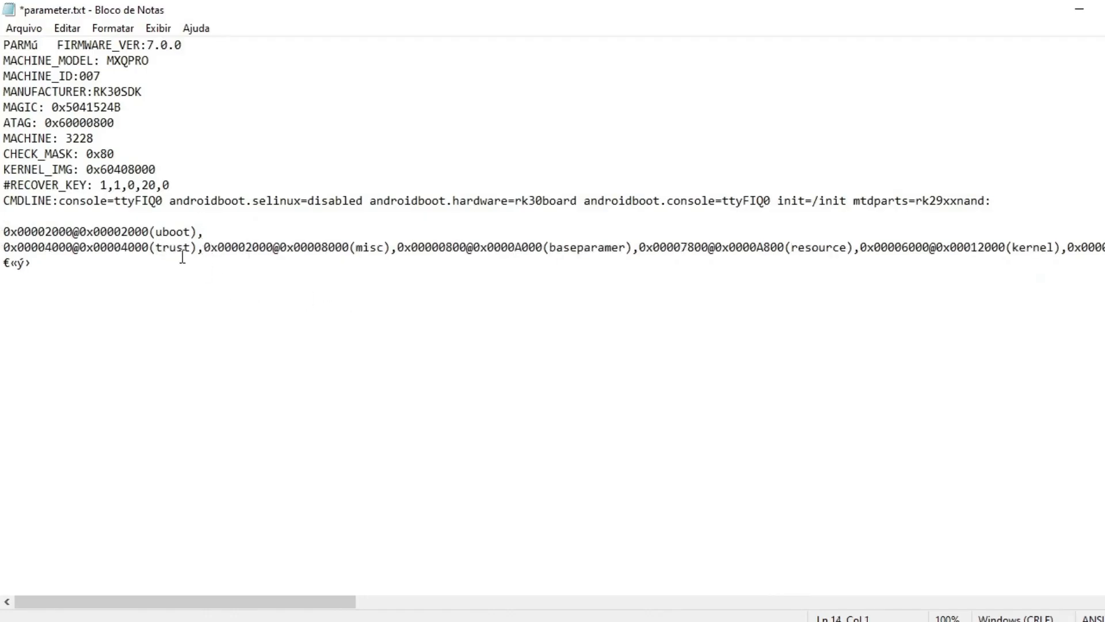
click(207, 248)
key(Return)
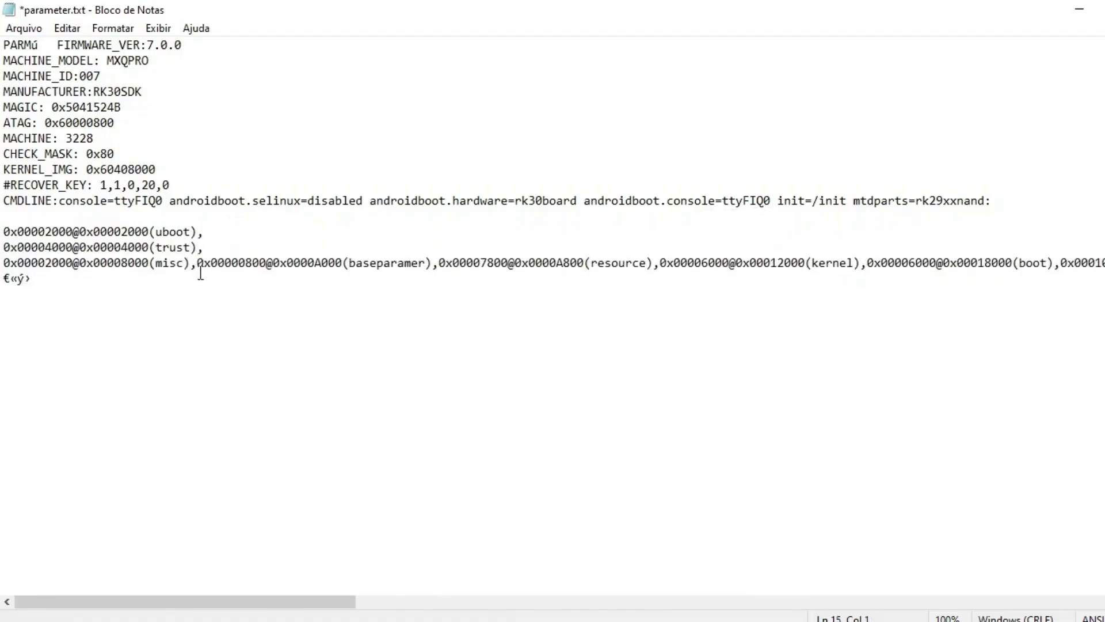
click(197, 263)
key(Return)
click(246, 278)
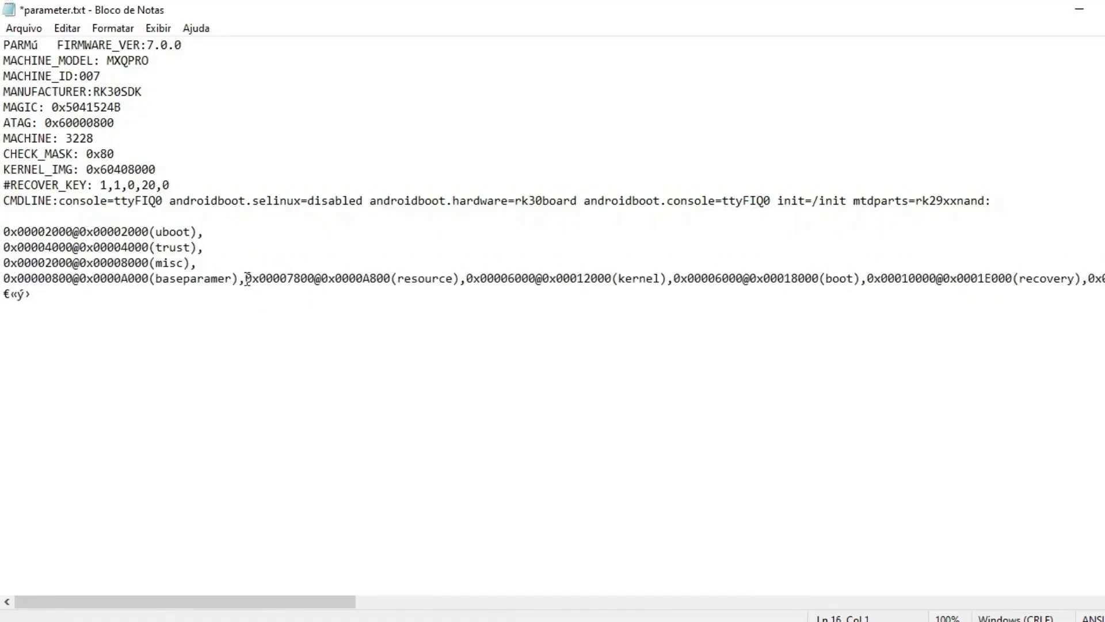
key(Return)
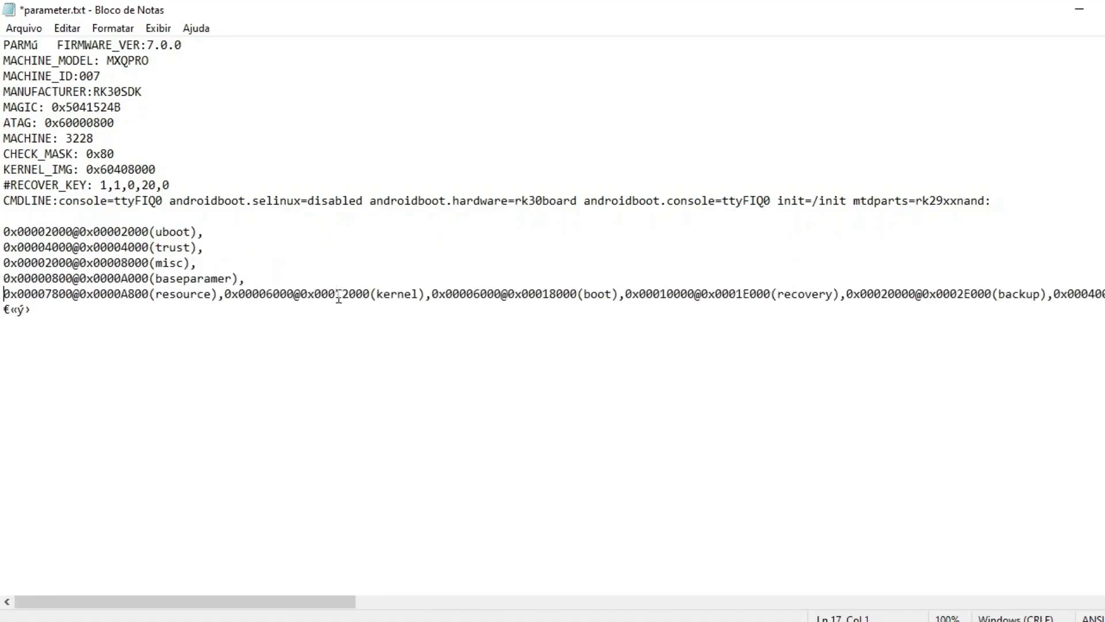
click(224, 294)
key(Return)
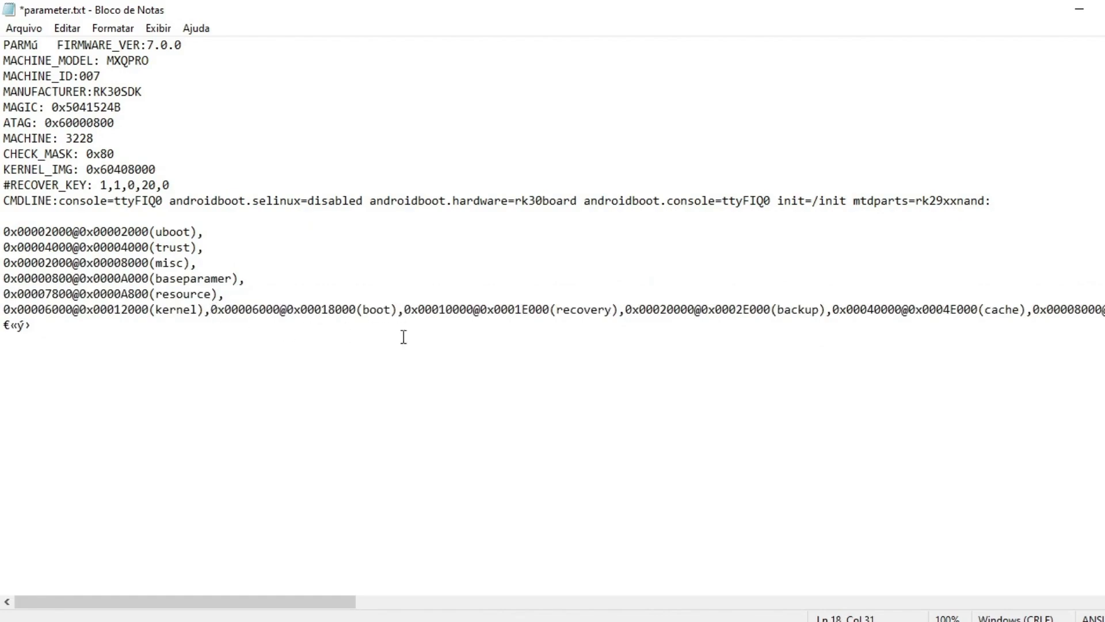
Split the rest of the partition list so every entry from kernel through userdata is on its own line
key(Return)
click(205, 327)
key(Return)
click(223, 340)
key(Return)
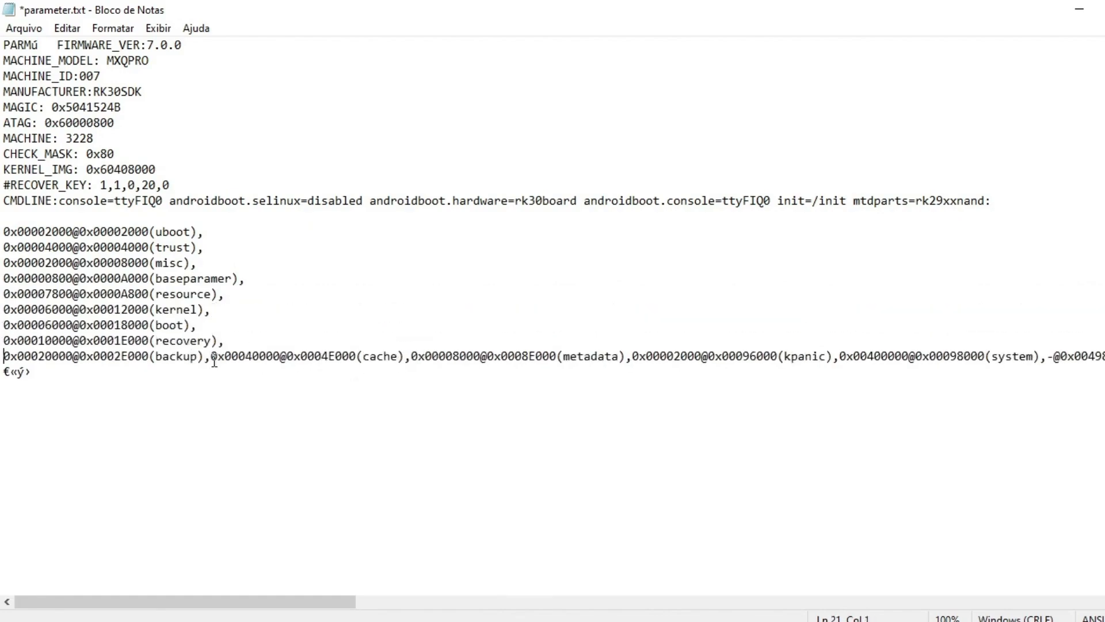
click(212, 355)
key(Return)
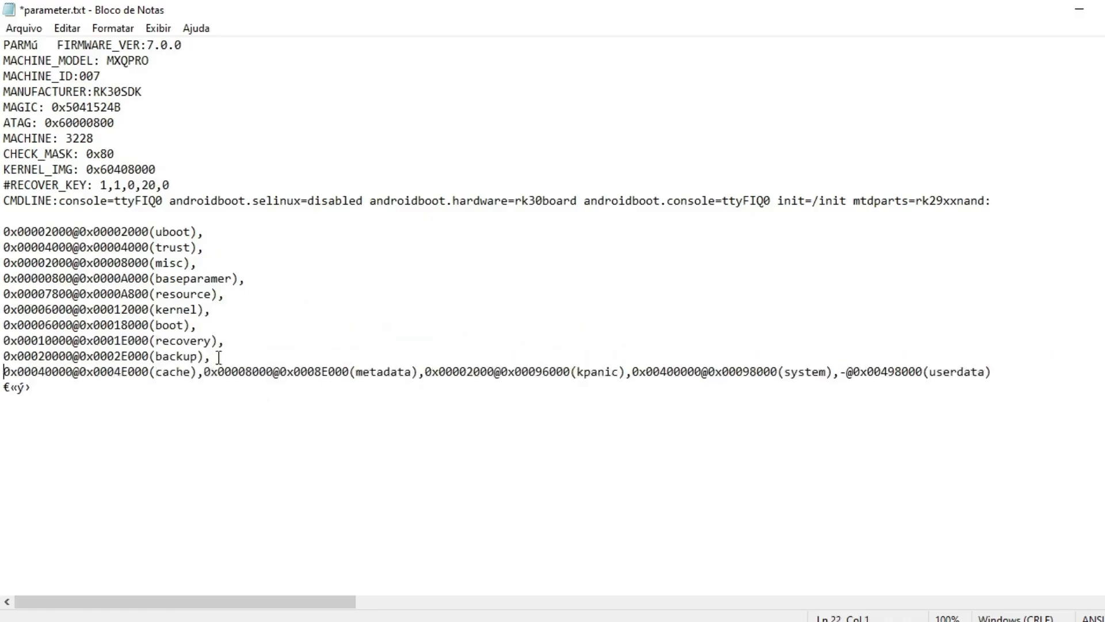
click(204, 371)
key(Return)
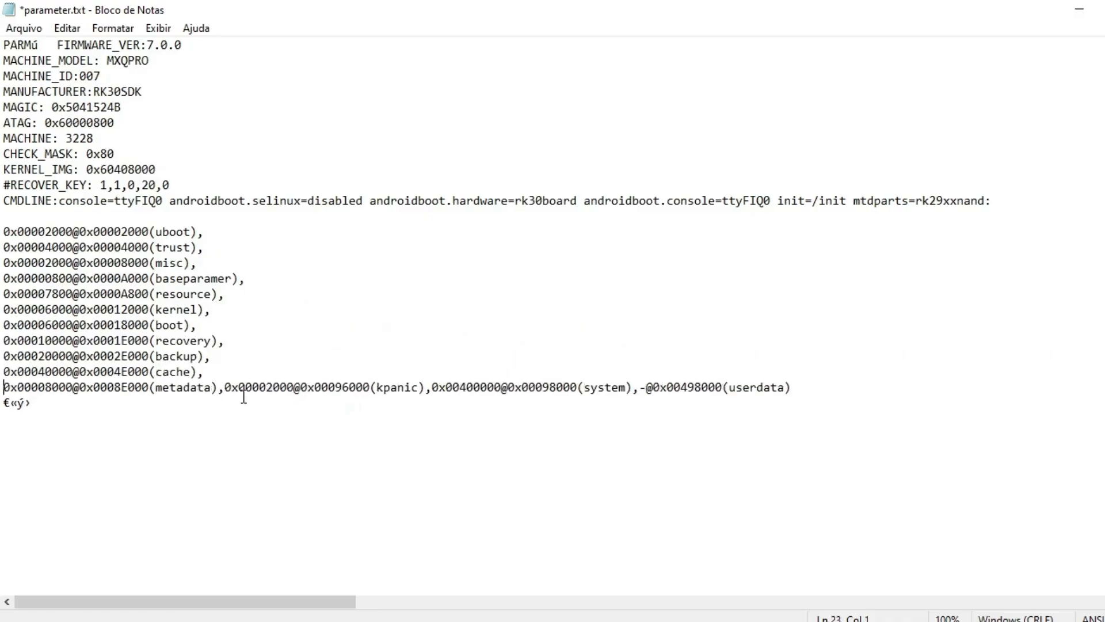
click(224, 387)
key(Return)
click(209, 403)
key(Return)
click(211, 418)
key(Return)
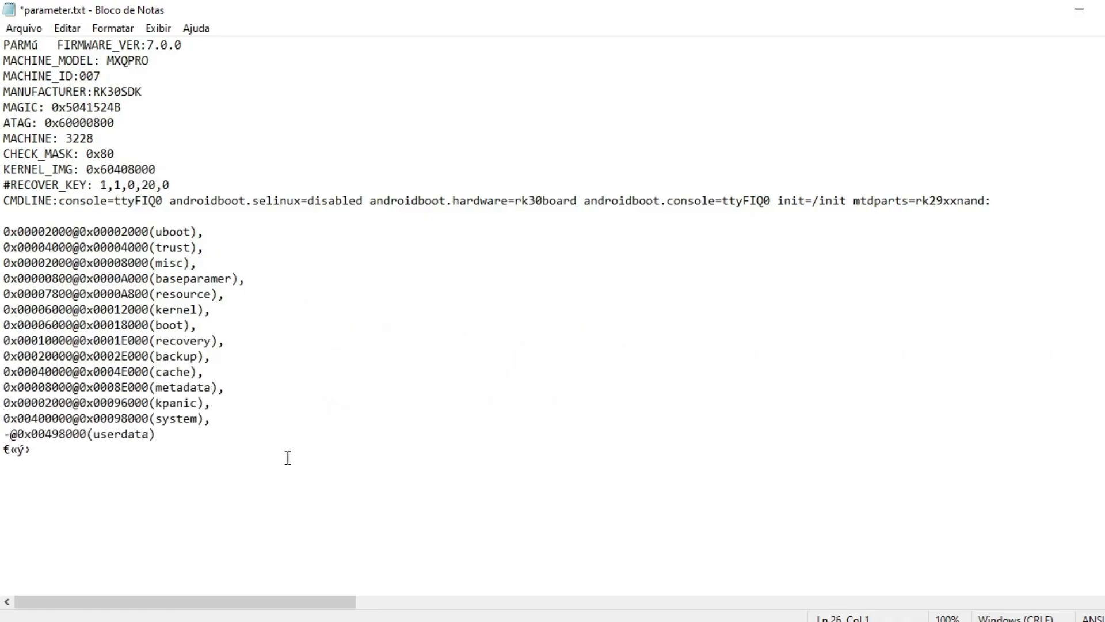
Save the reformatted parameter.txt file
click(282, 453)
key(ctrl+s)
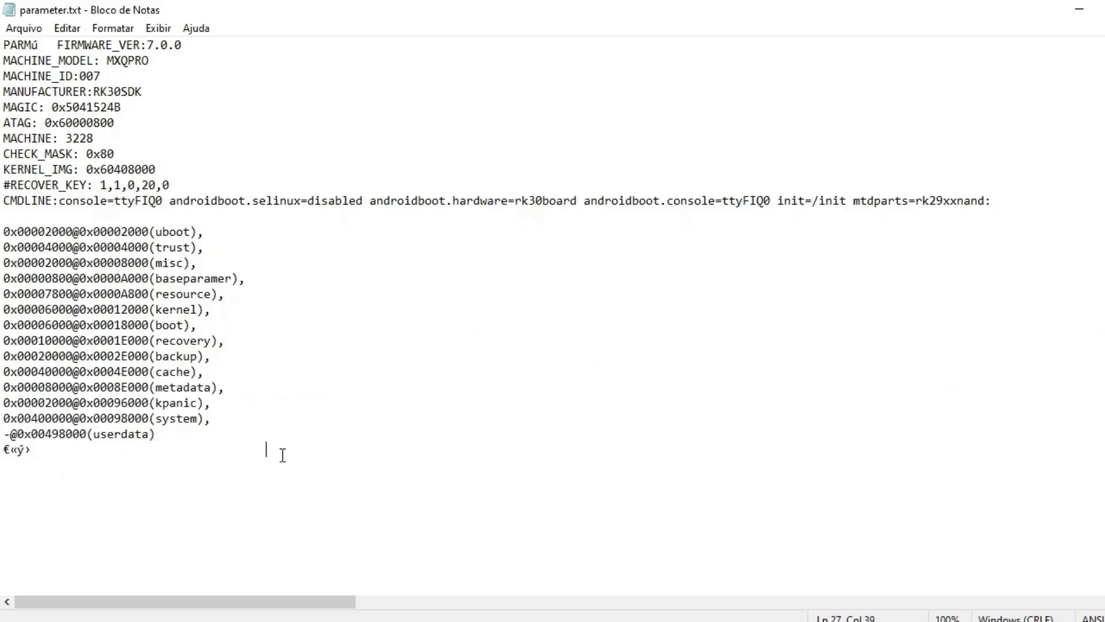
click(346, 458)
Shrink the parameter.txt window, restore Android Tool and arrange the two windows side by side
click(1103, 8)
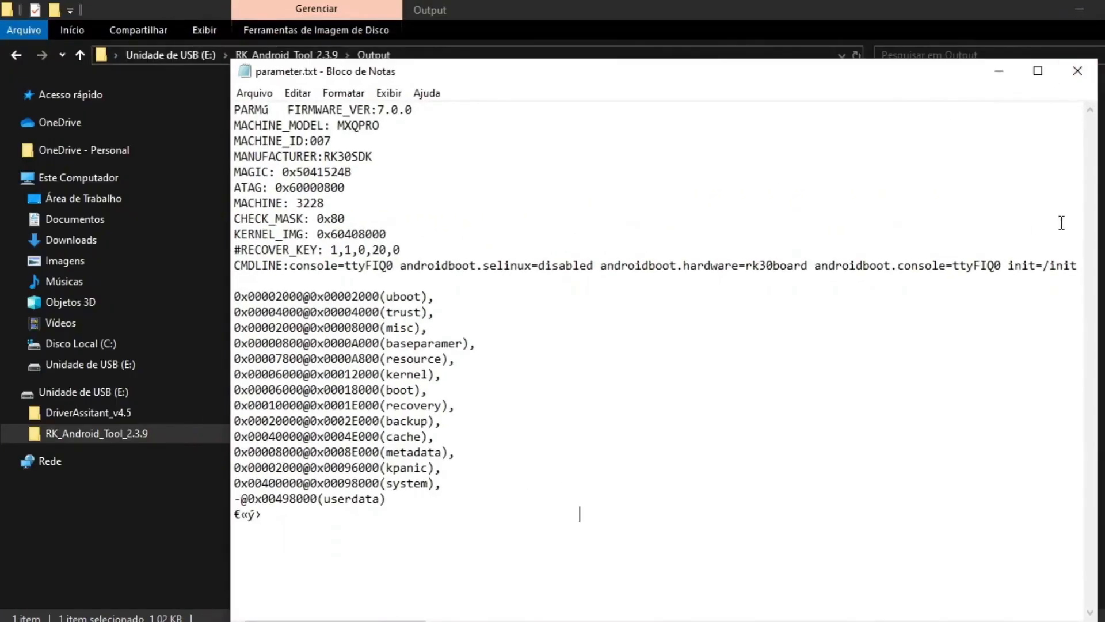
drag(1095, 219, 572, 238)
drag(396, 68, 230, 23)
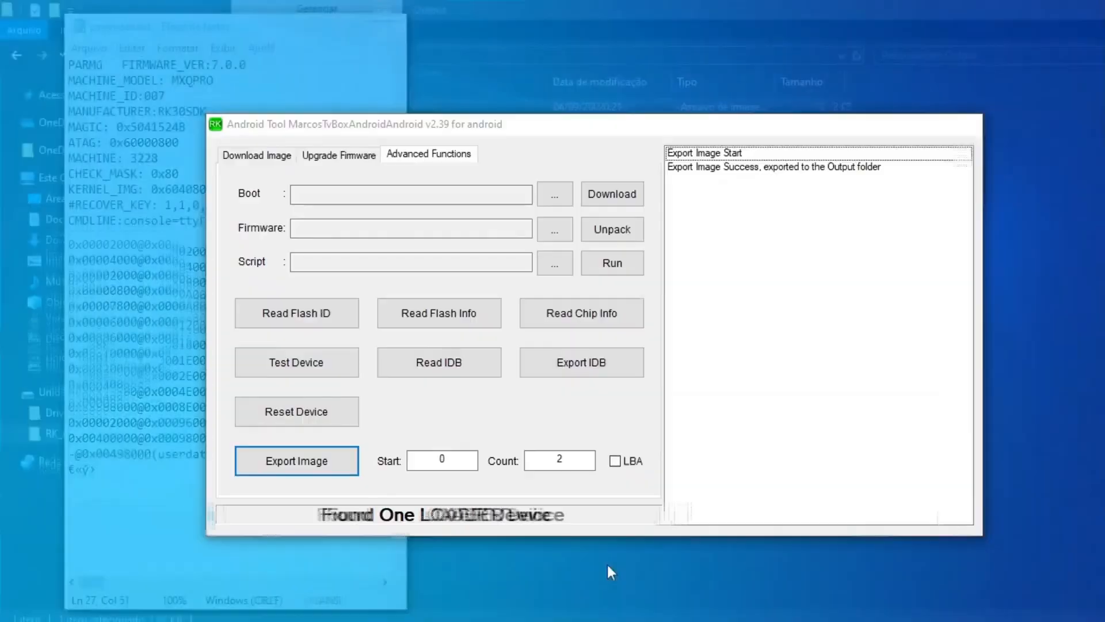
click(607, 561)
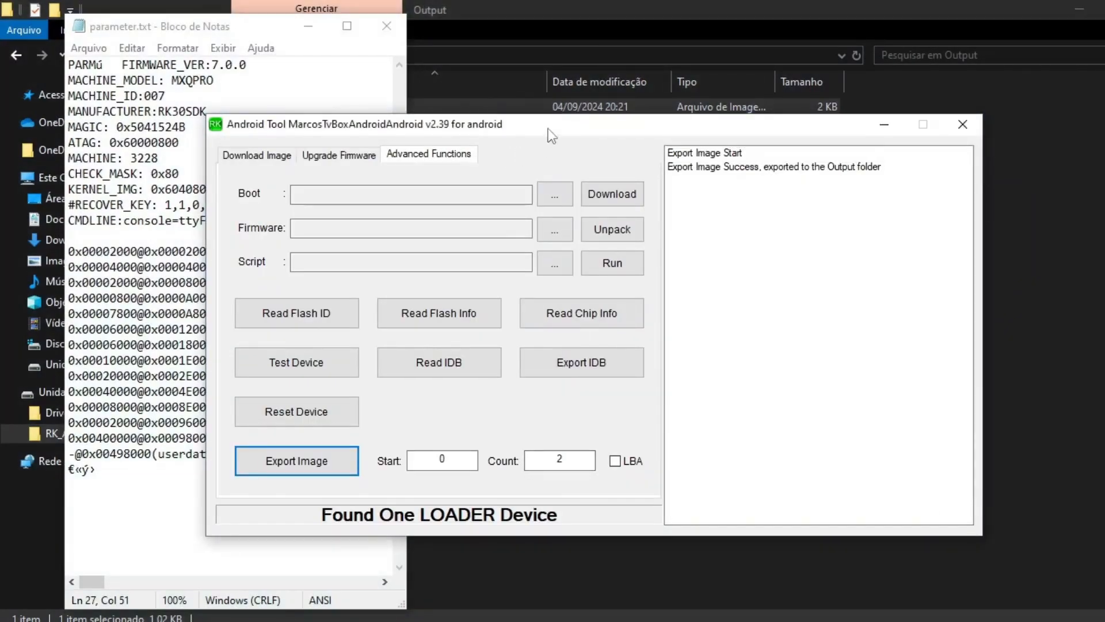
drag(554, 129, 799, 105)
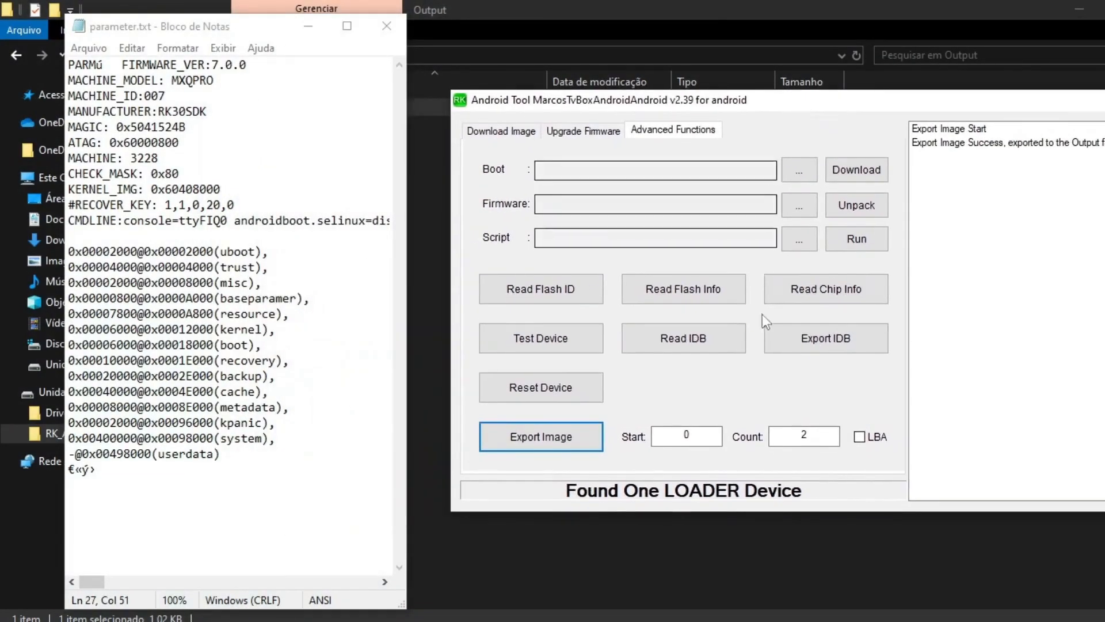
drag(185, 27, 198, 25)
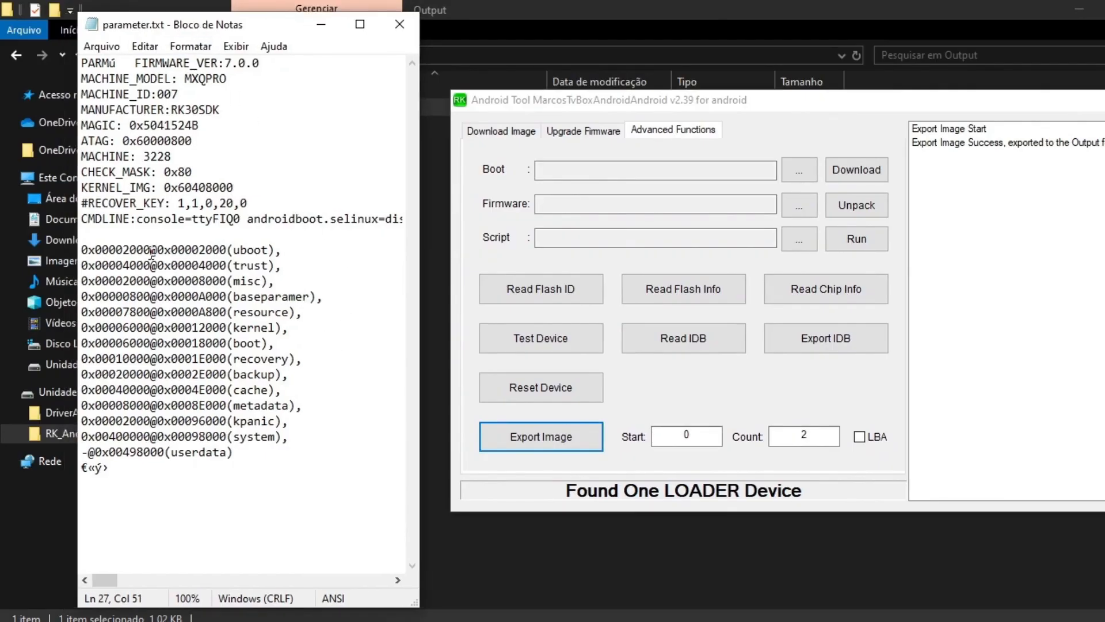
Copy the uboot value after the @ sign, 0x00002000, from parameter.txt into Android Tool's export Start value
click(151, 251)
drag(151, 265, 178, 392)
click(151, 406)
drag(157, 250, 224, 257)
key(ctrl+c)
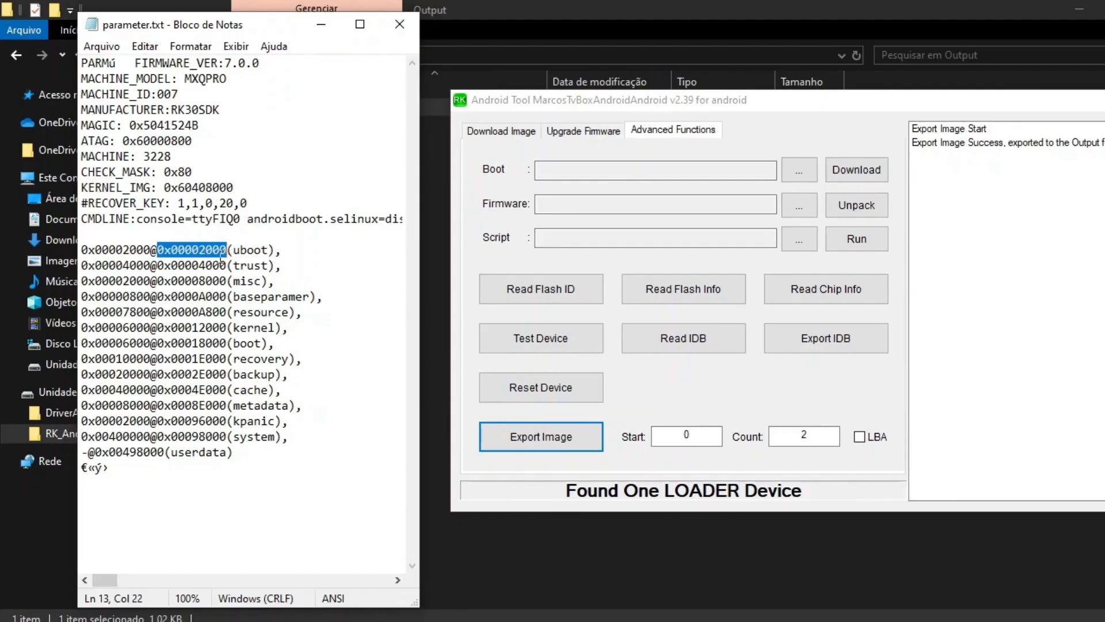
double_click(687, 434)
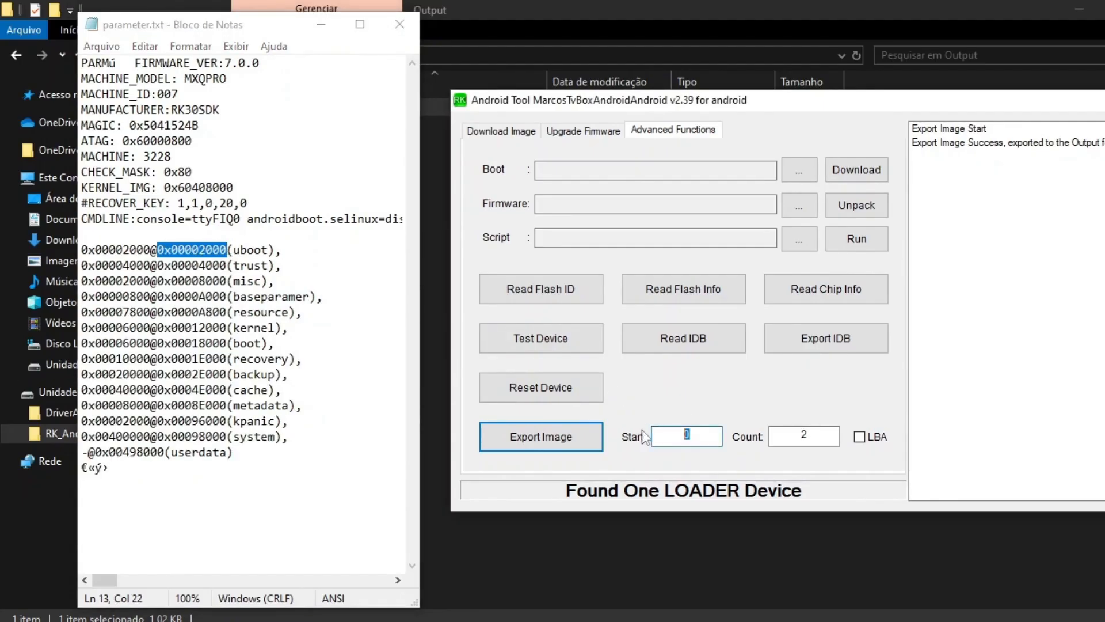
key(ctrl+v)
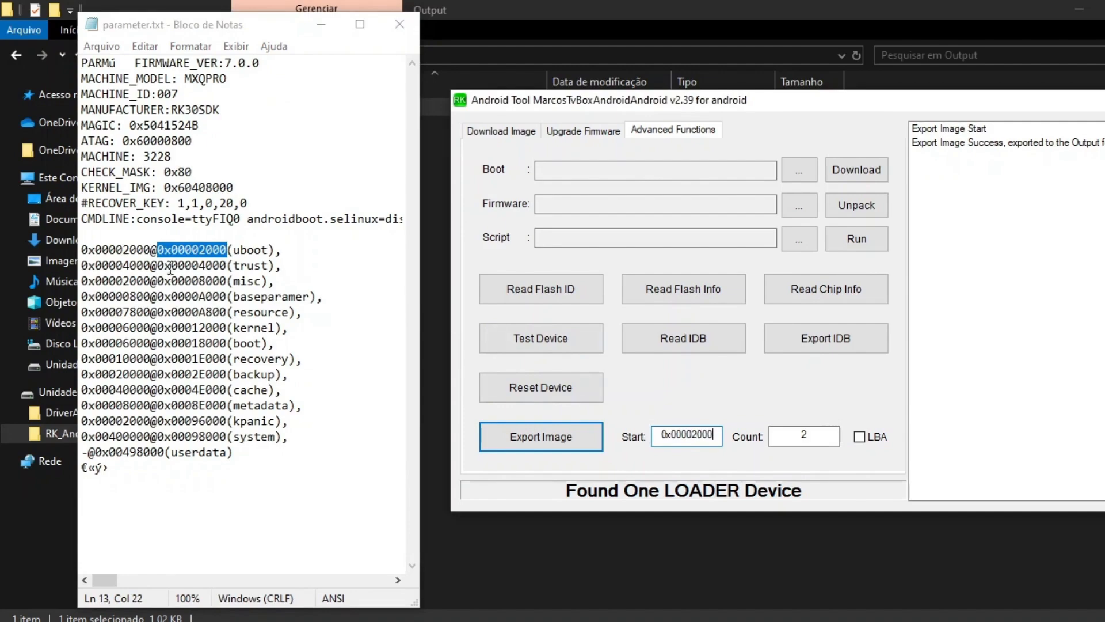
Copy the uboot value before the @ sign, 0x00002000, into the export Count and export the image
click(154, 249)
drag(154, 249, 60, 249)
key(ctrl+c)
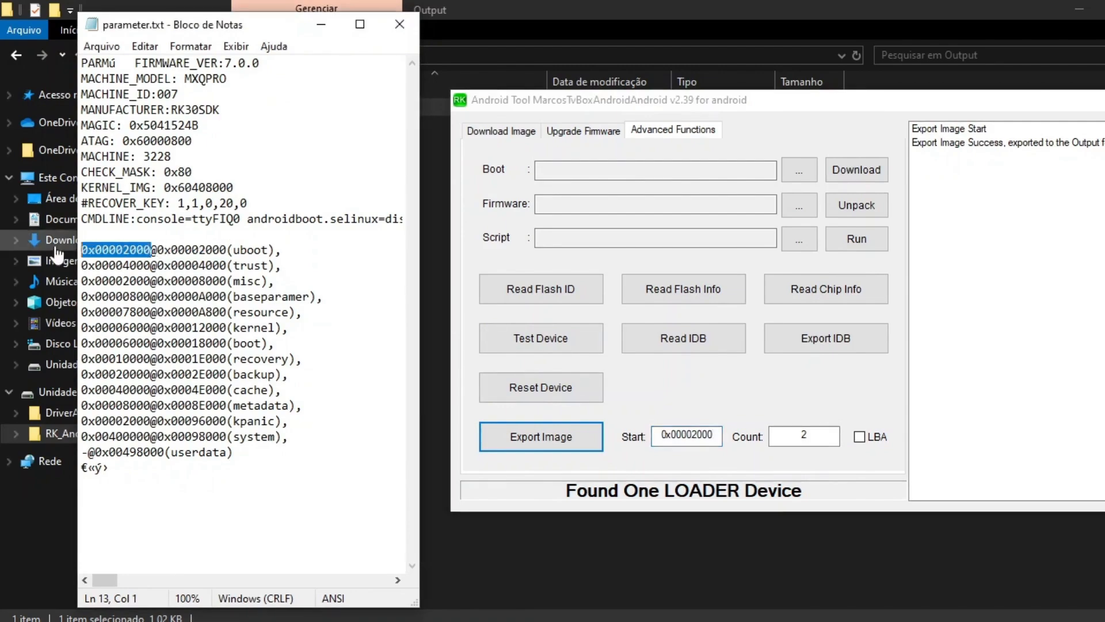
drag(830, 442, 766, 438)
key(ctrl+v)
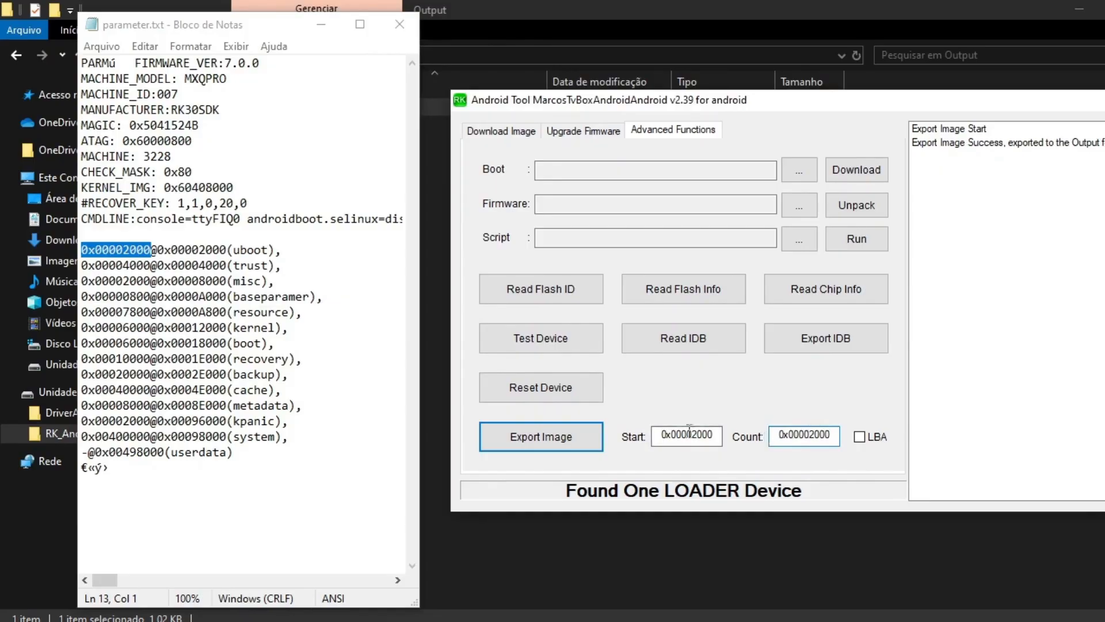
click(568, 444)
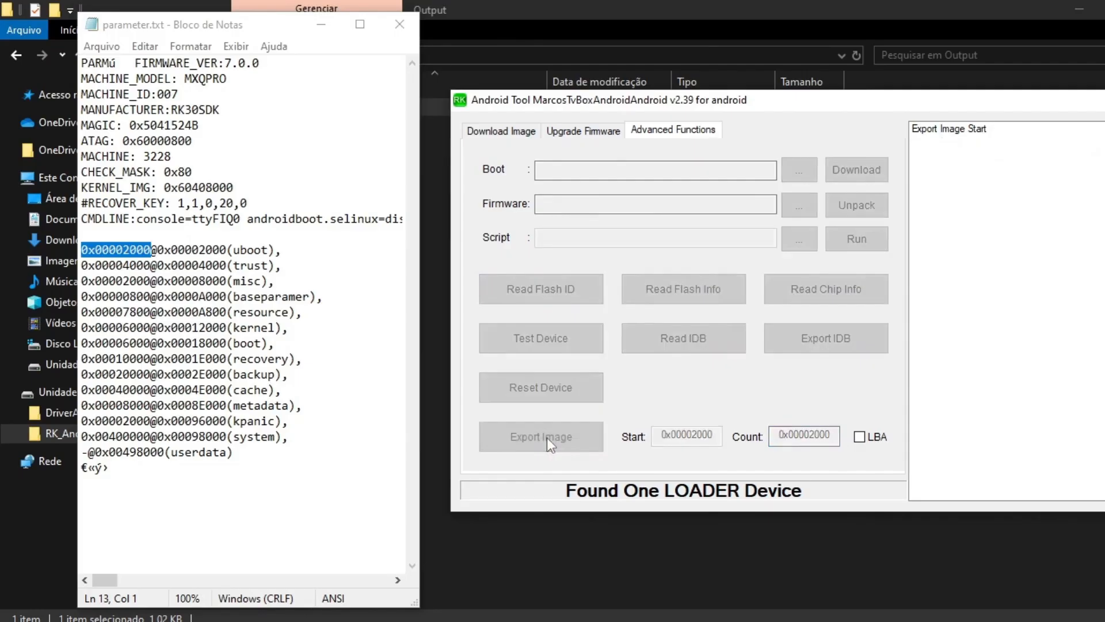
Rename the ExportImage file in the Output folder as uboot.img and minimize the folder window
click(674, 6)
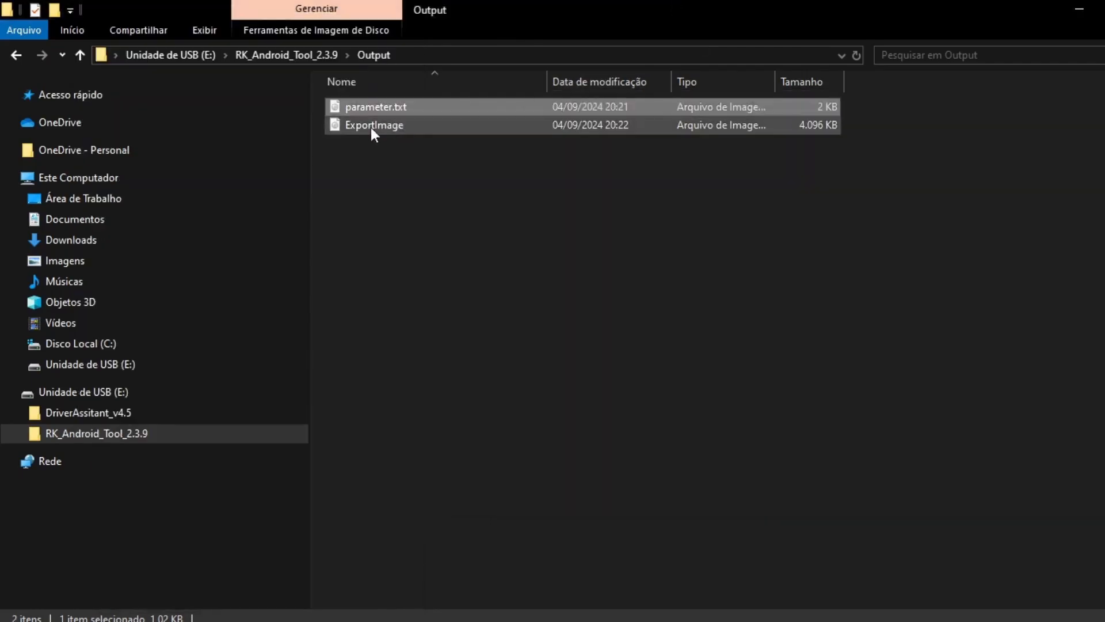
key(alt+Tab)
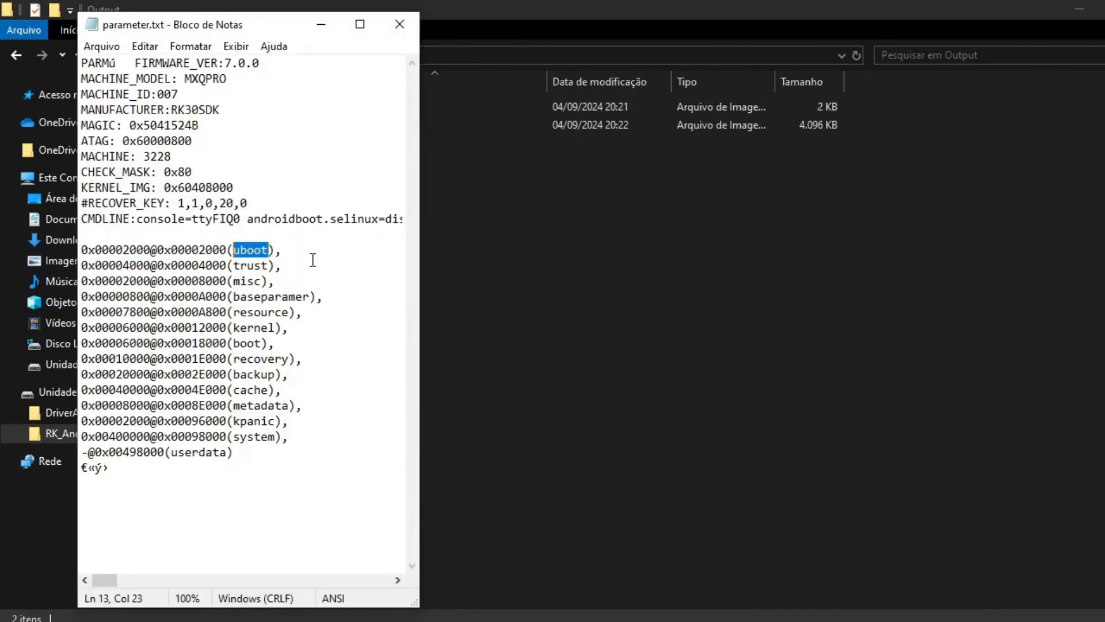
click(452, 179)
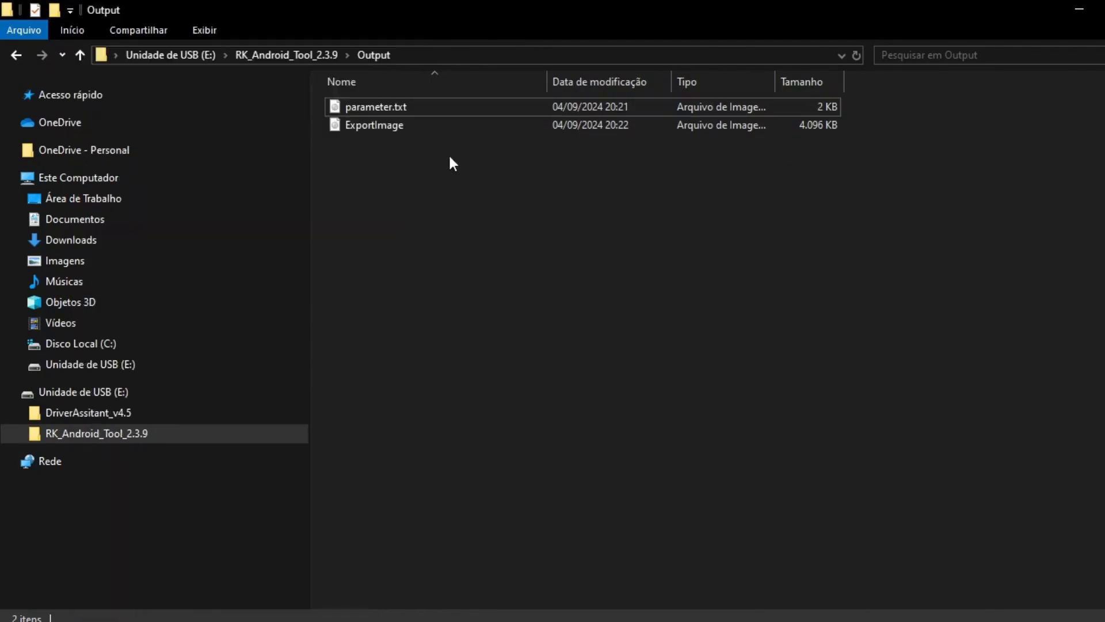
click(392, 127)
right_click(393, 130)
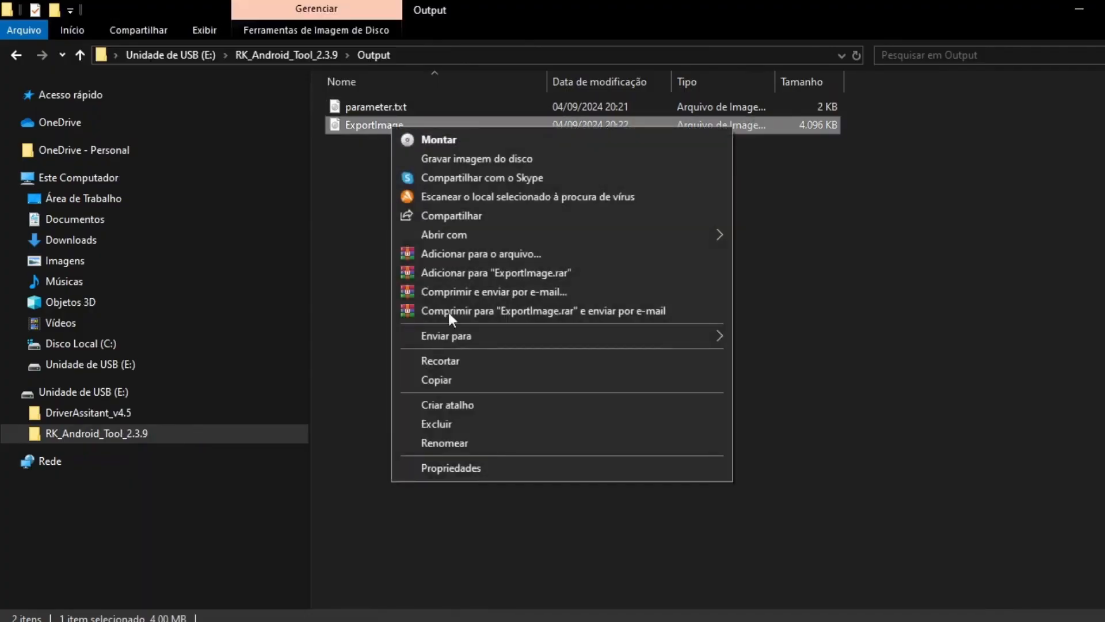
click(443, 442)
text(uboot)
text(.img)
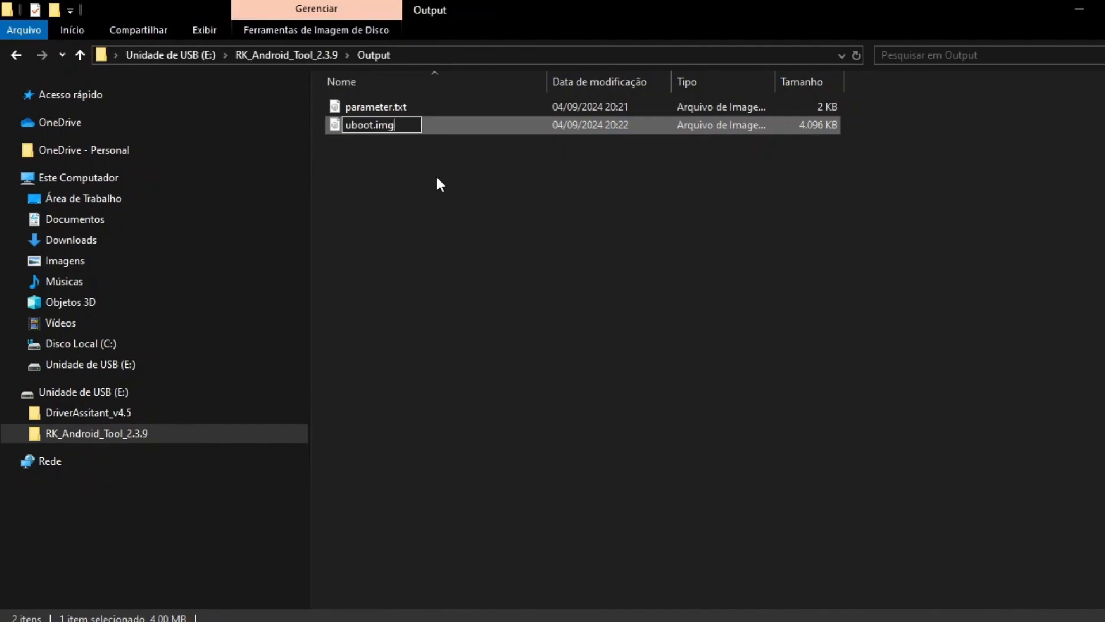
key(Return)
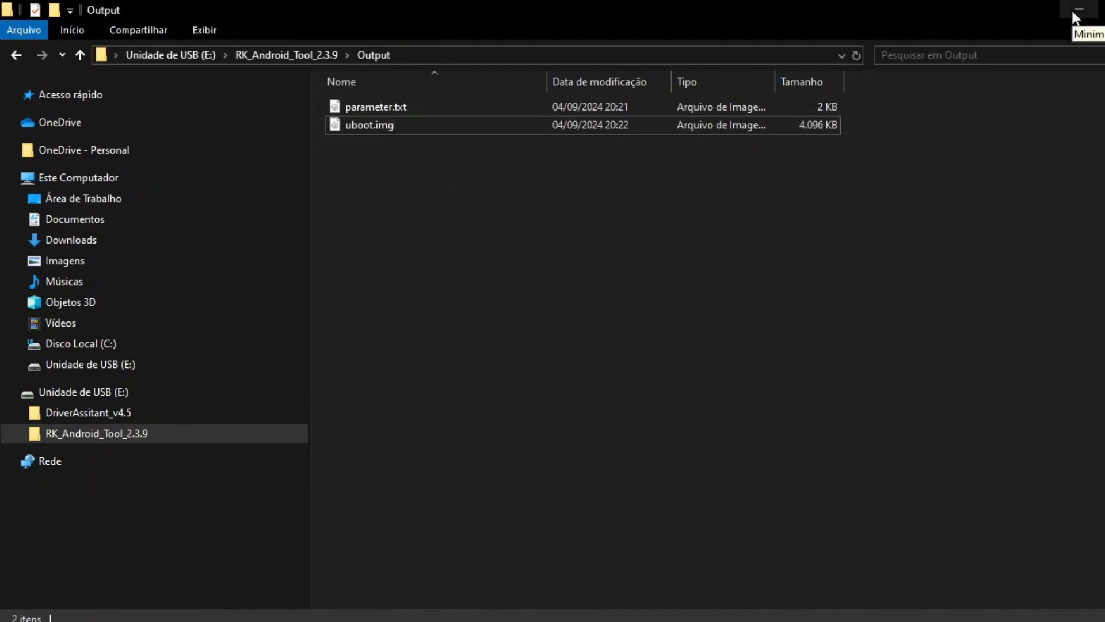
click(1078, 9)
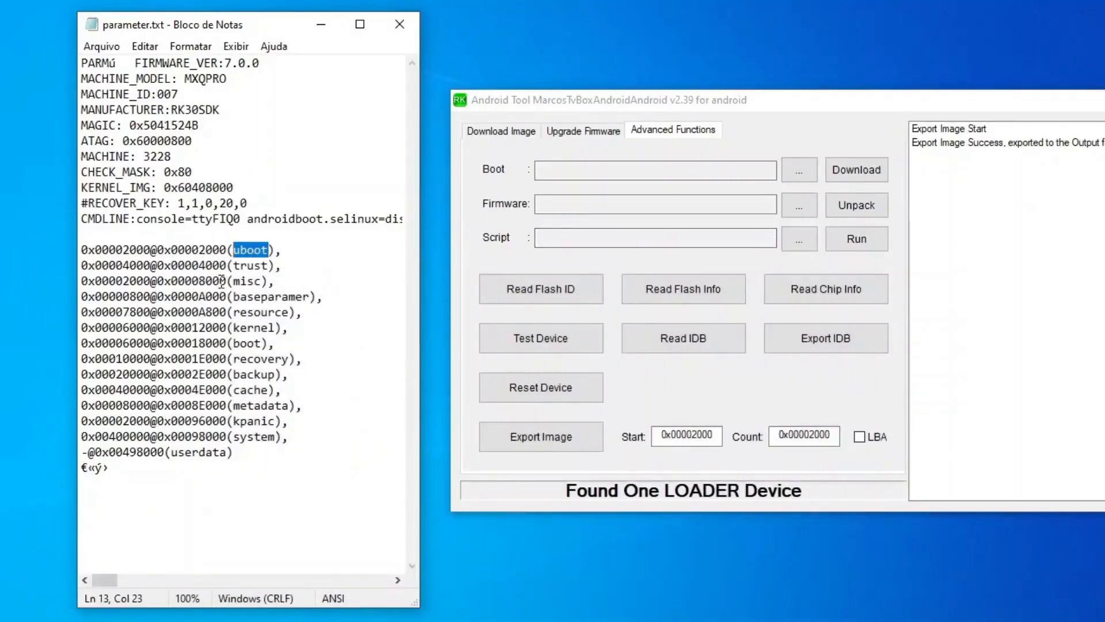
Copy the trust value after the @ sign, 0x00004000, from parameter.txt into Android Tool's export Start value
drag(157, 265, 225, 268)
key(ctrl+c)
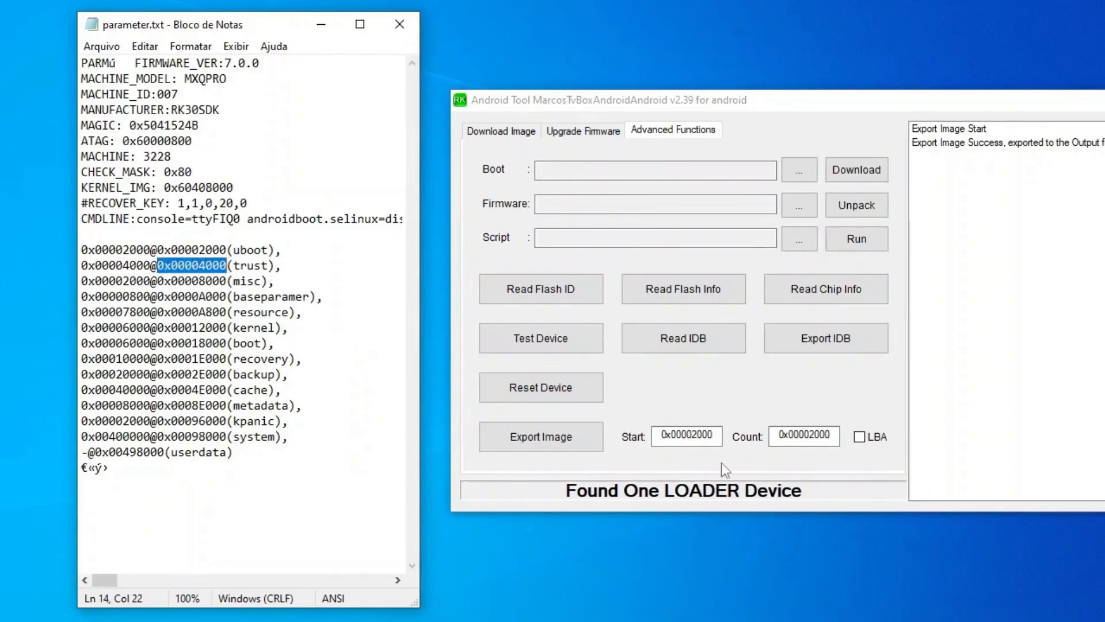
click(720, 436)
double_click(721, 435)
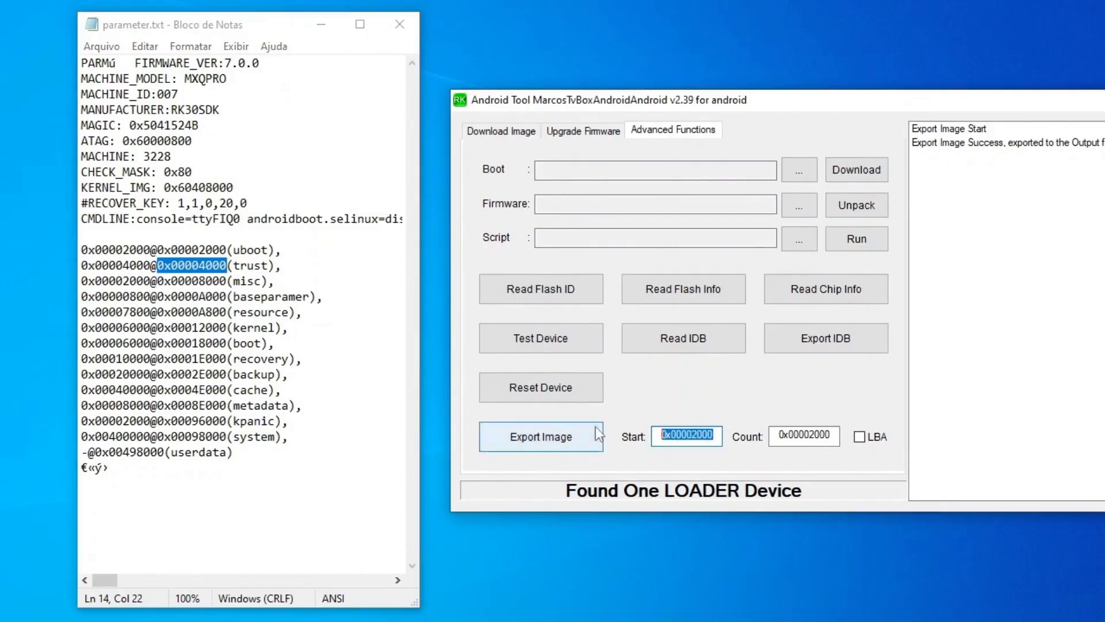
key(ctrl+v)
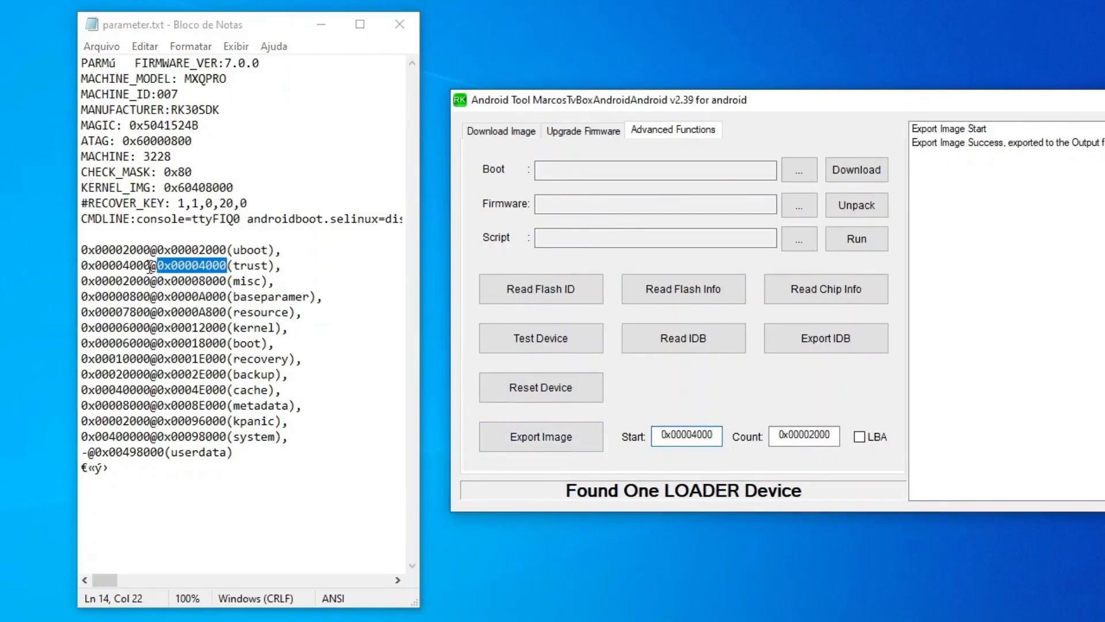
Copy the trust value before the @ sign, 0x00004000, into the export Count and export the image
drag(151, 266, 46, 263)
key(ctrl+c)
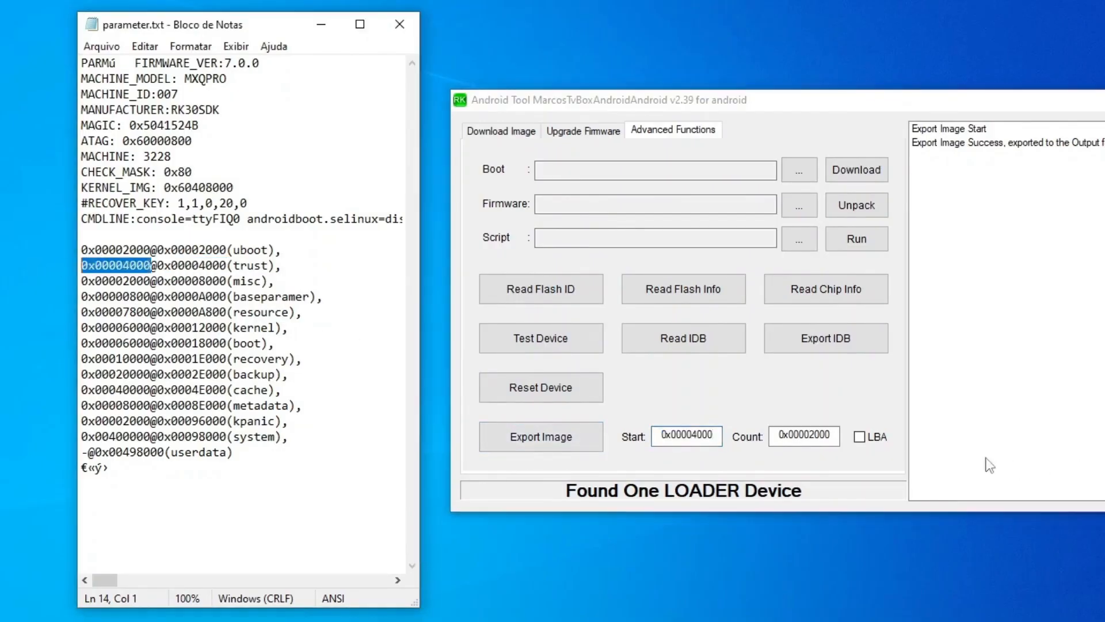
double_click(836, 434)
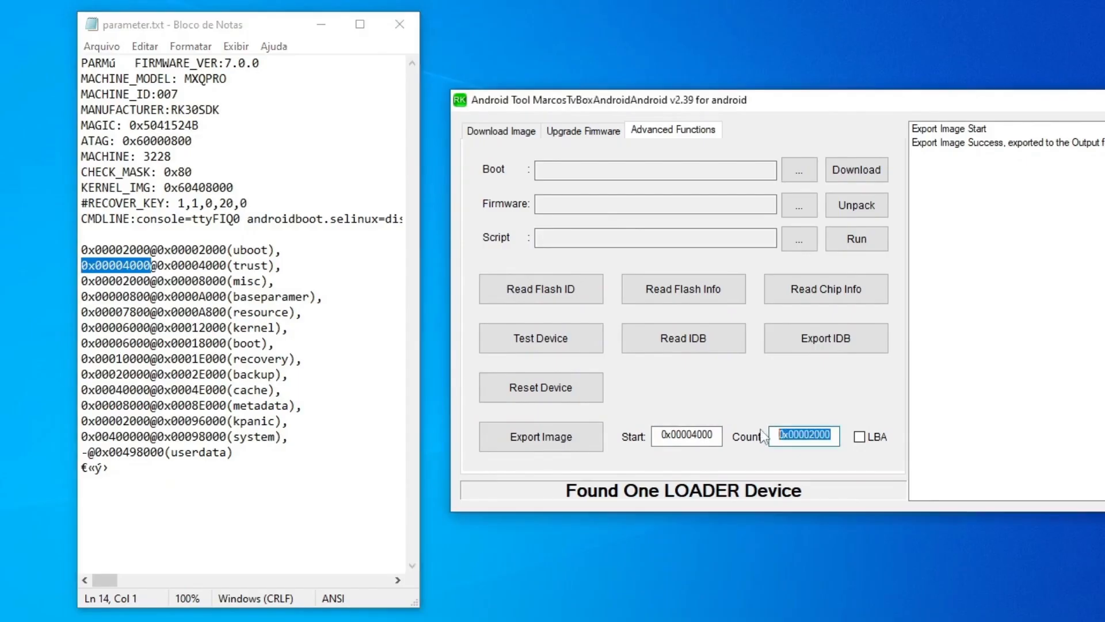
key(ctrl+v)
click(543, 437)
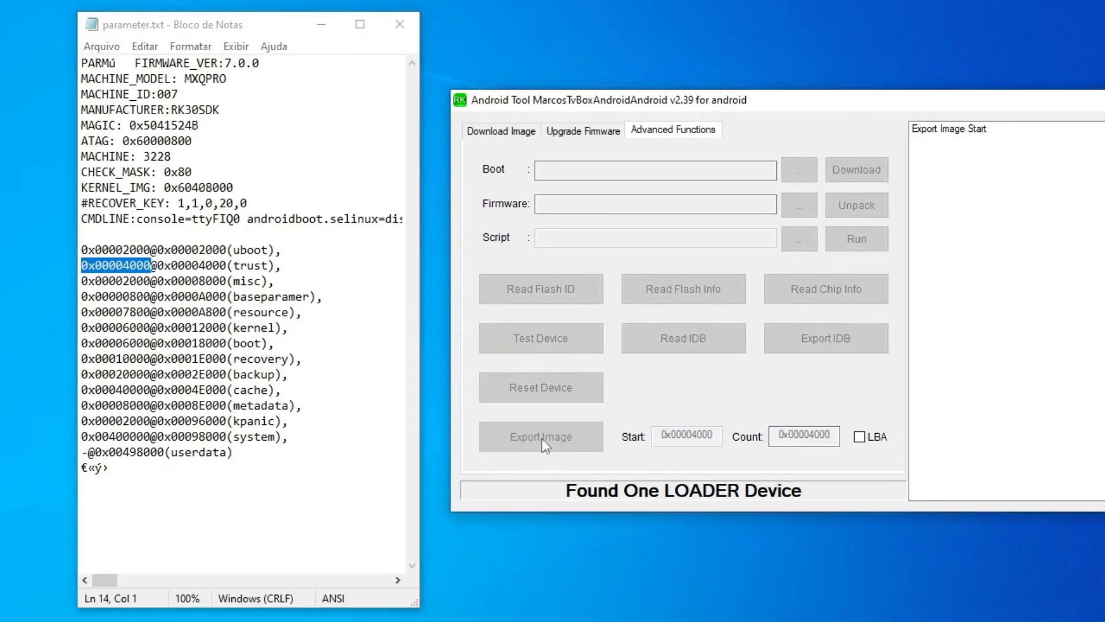
Bring up the Output folder and copy the partition name trust, without brackets, from parameter.txt
click(441, 620)
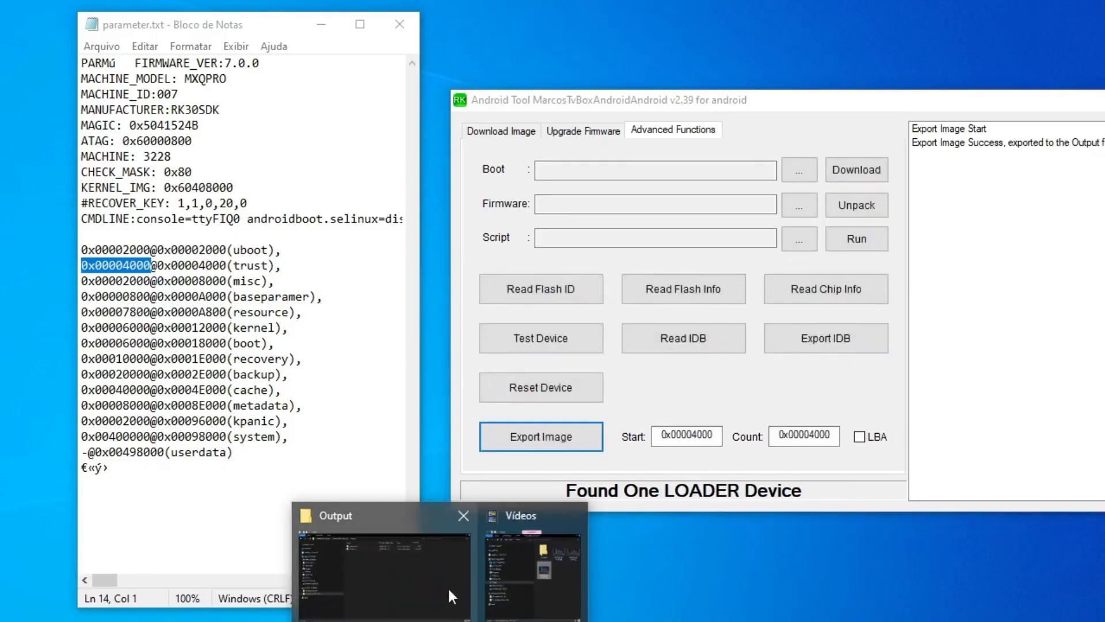
click(401, 562)
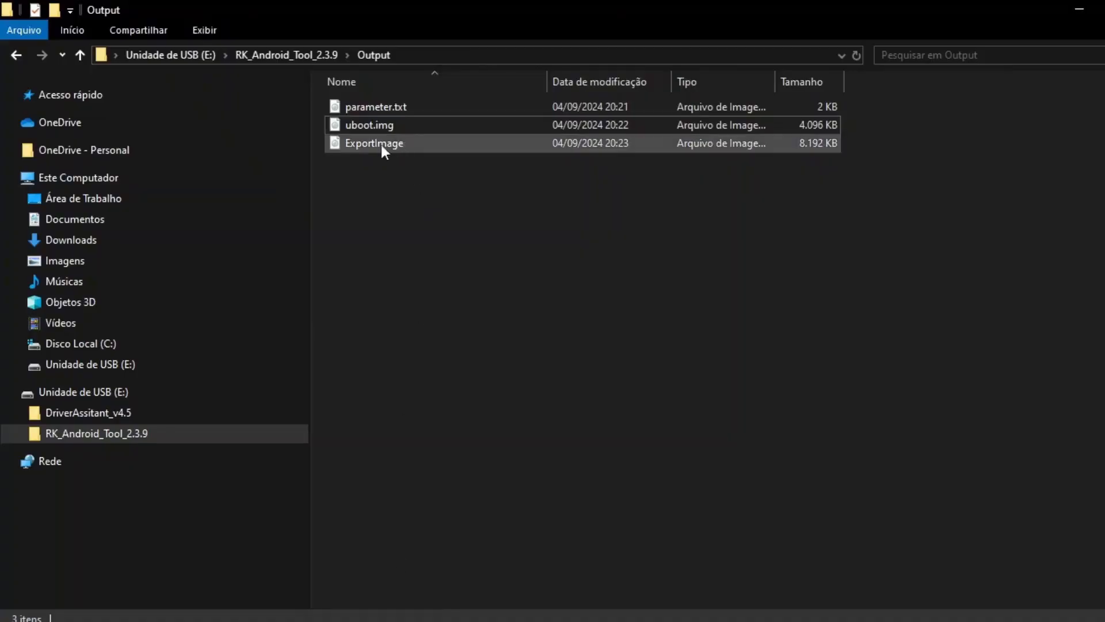
click(685, 619)
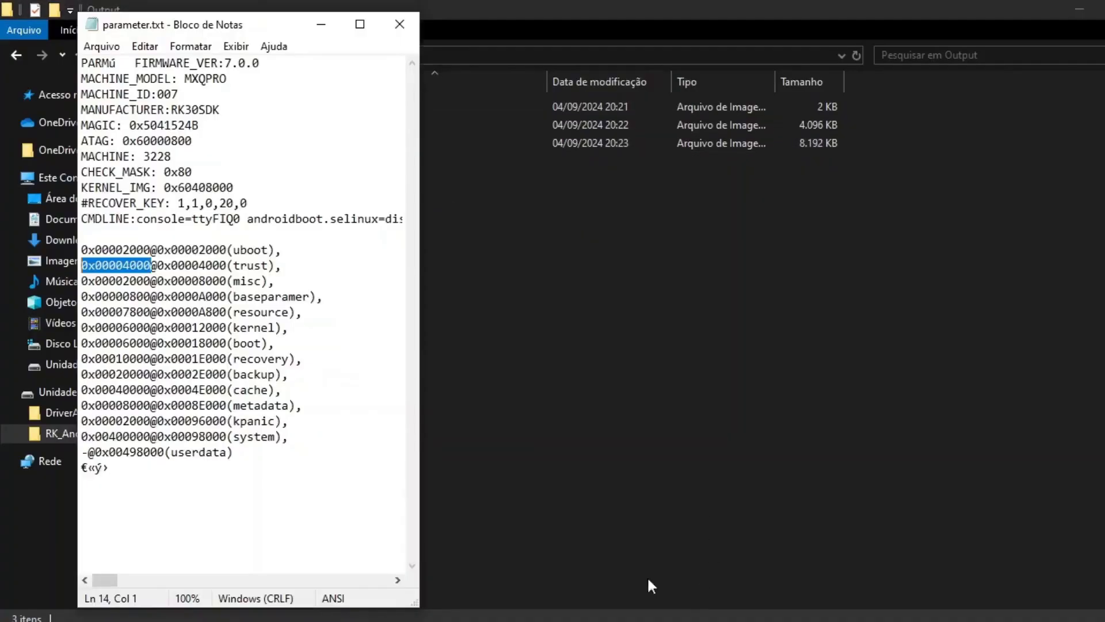
double_click(250, 267)
click(273, 266)
double_click(272, 266)
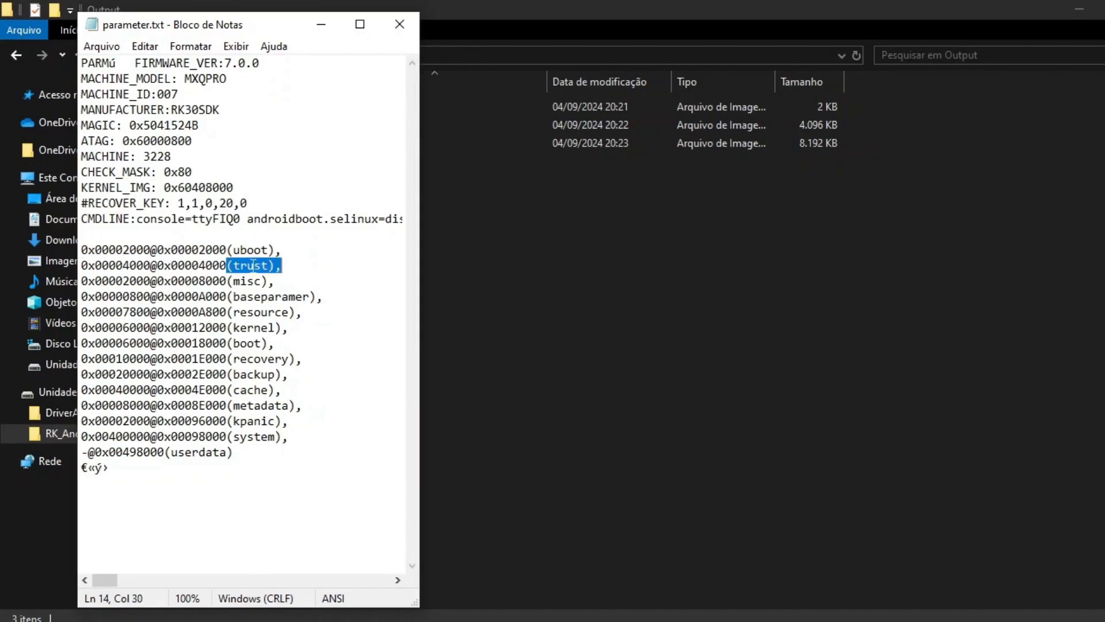
click(246, 265)
double_click(257, 264)
click(269, 265)
drag(270, 265, 236, 265)
key(ctrl+c)
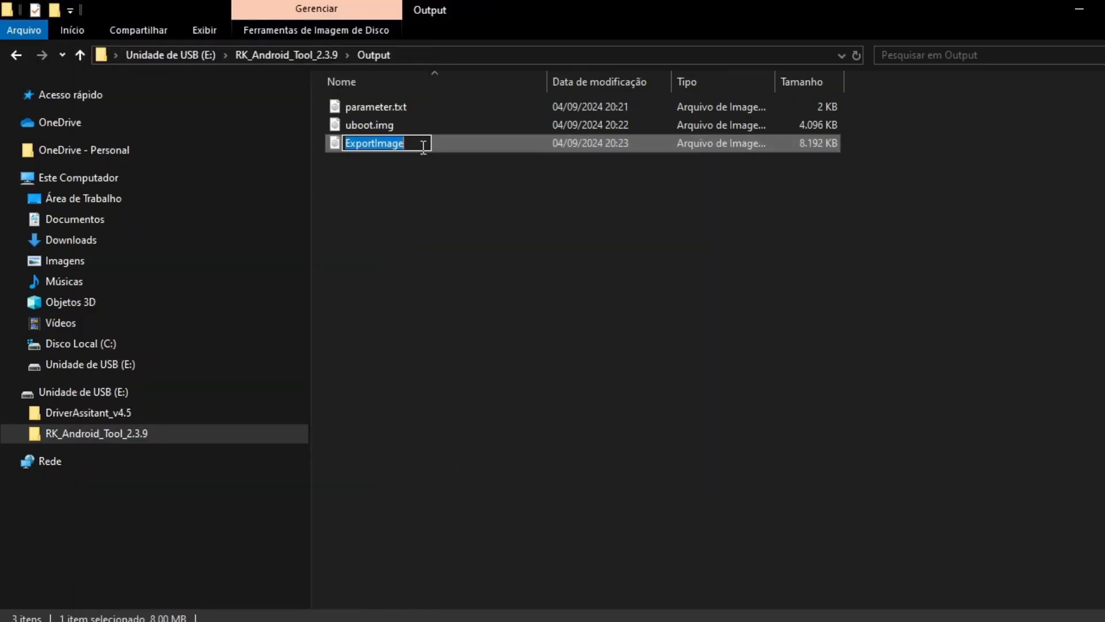
Rename the new ExportImage file in the Output folder as trust.img, using the copied partition name
drag(424, 143, 313, 144)
key(ctrl+v)
text(.img)
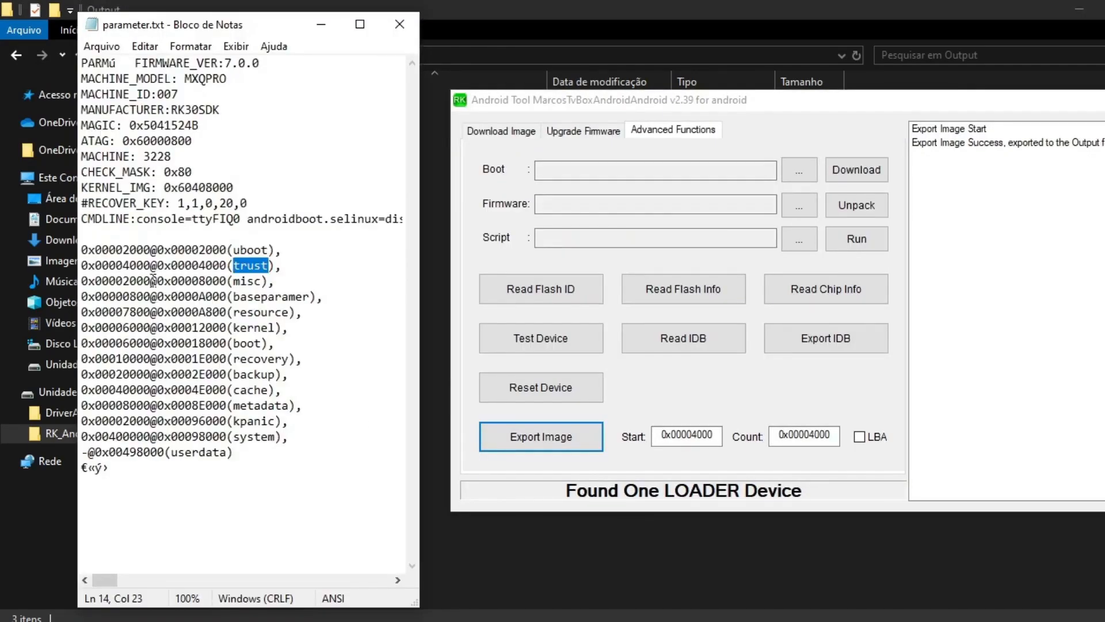
Copy the misc value after the @ sign, 0x00008000, from parameter.txt into Android Tool's export Start value
drag(228, 281, 160, 281)
key(ctrl+c)
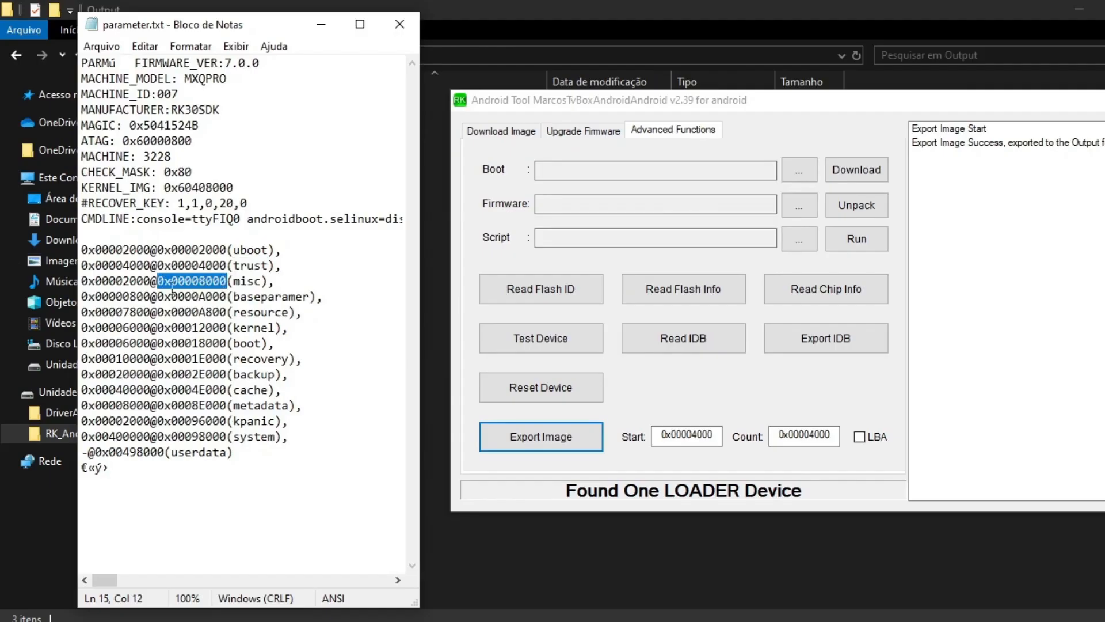
double_click(718, 439)
key(ctrl+v)
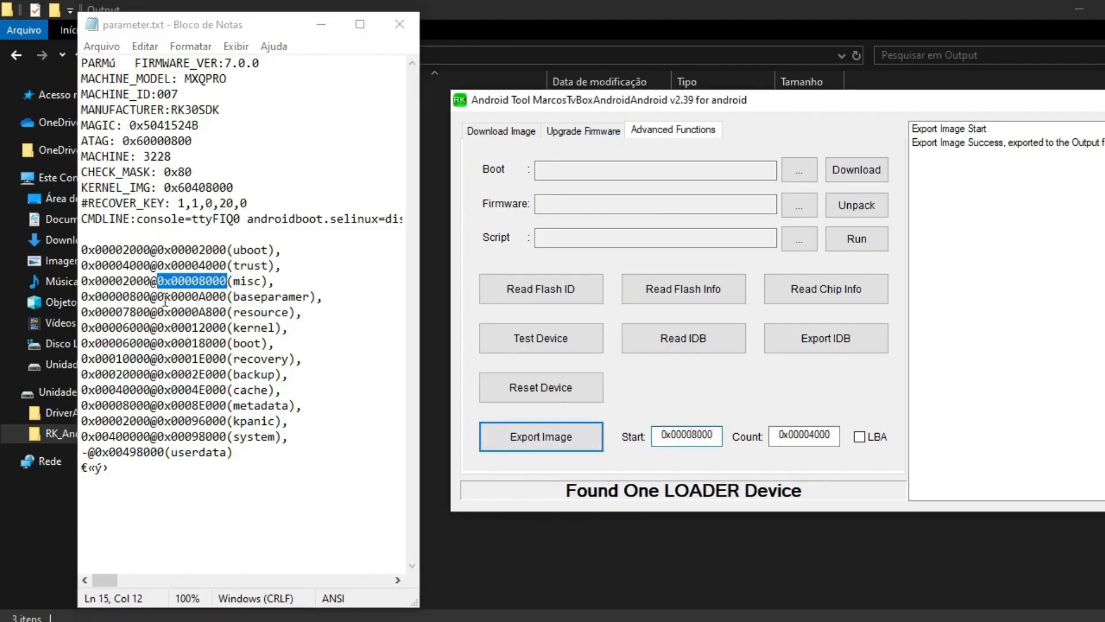
Copy the misc value before the @ sign, 0x00002000, into the export Count and export the image
drag(153, 281, 42, 281)
key(ctrl+c)
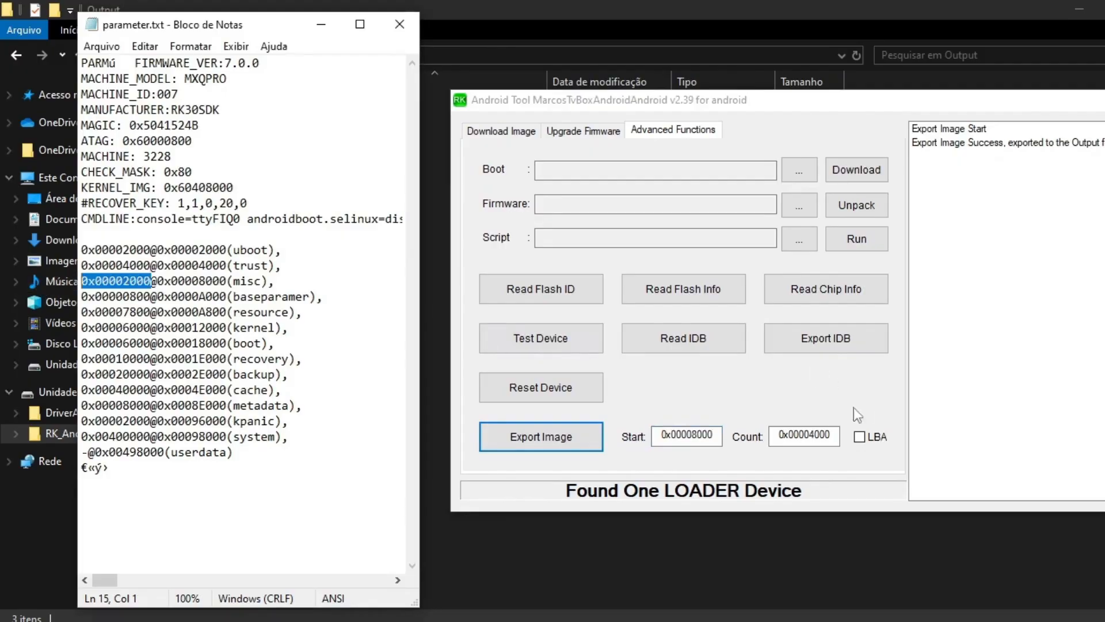
double_click(827, 434)
key(ctrl+v)
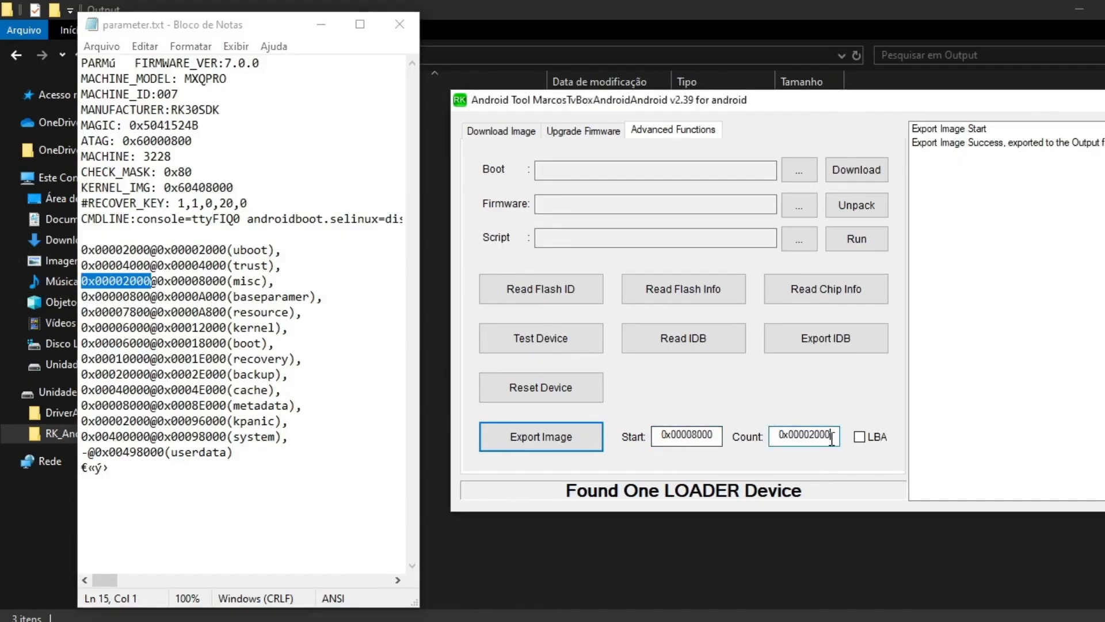
click(573, 445)
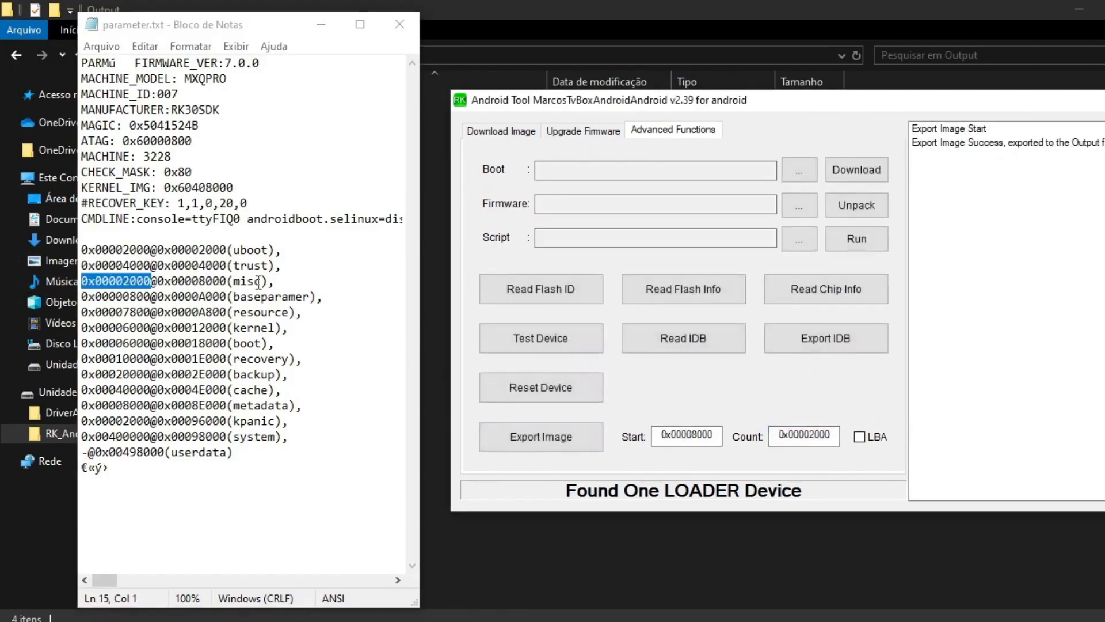
Rename the newly exported ExportImage file in the Output folder as misc.img and minimize the folder window
drag(260, 281, 235, 282)
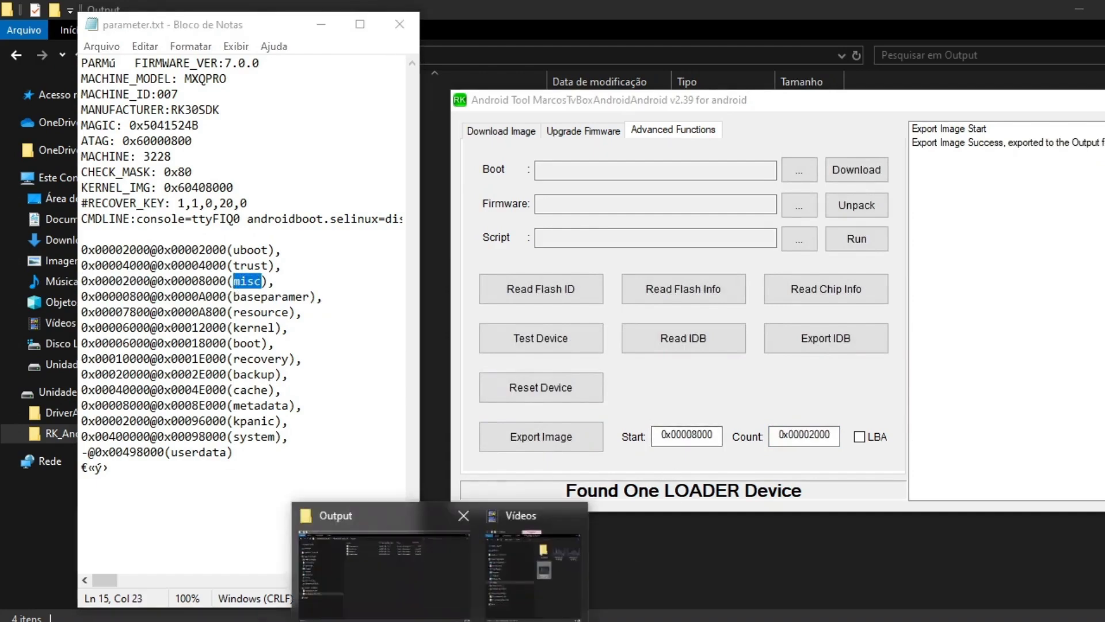
click(403, 581)
click(402, 161)
right_click(402, 161)
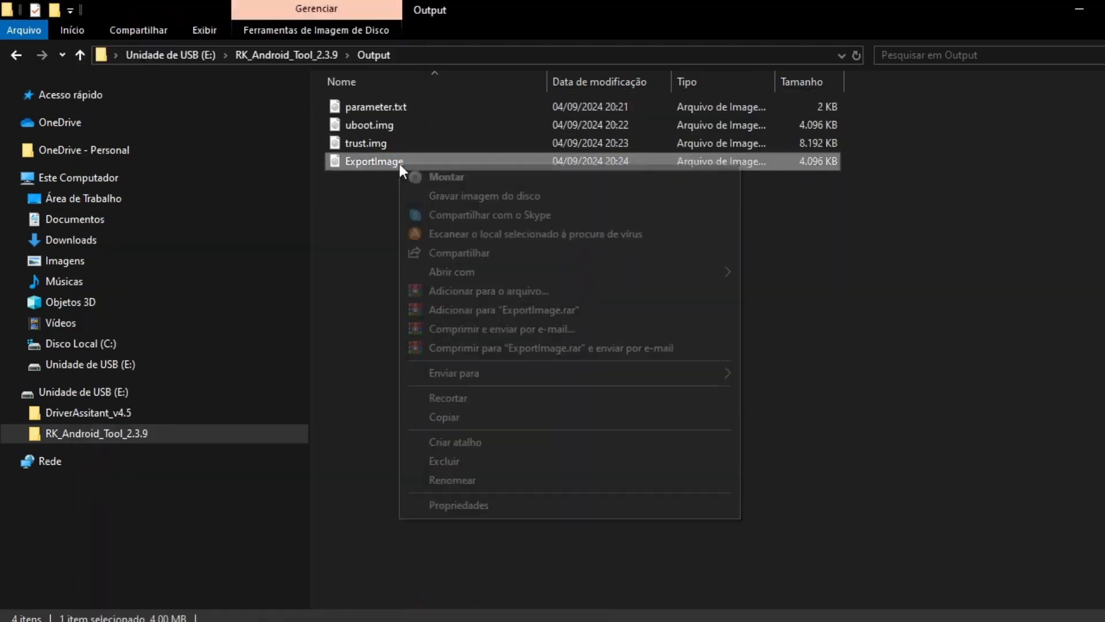
click(452, 480)
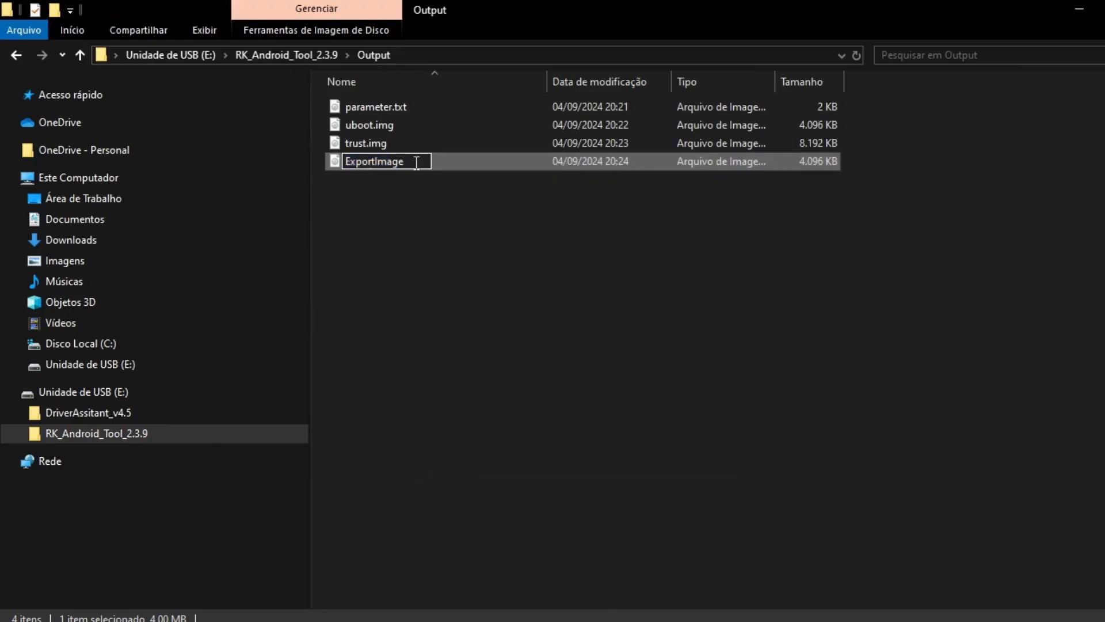
text(misc.img)
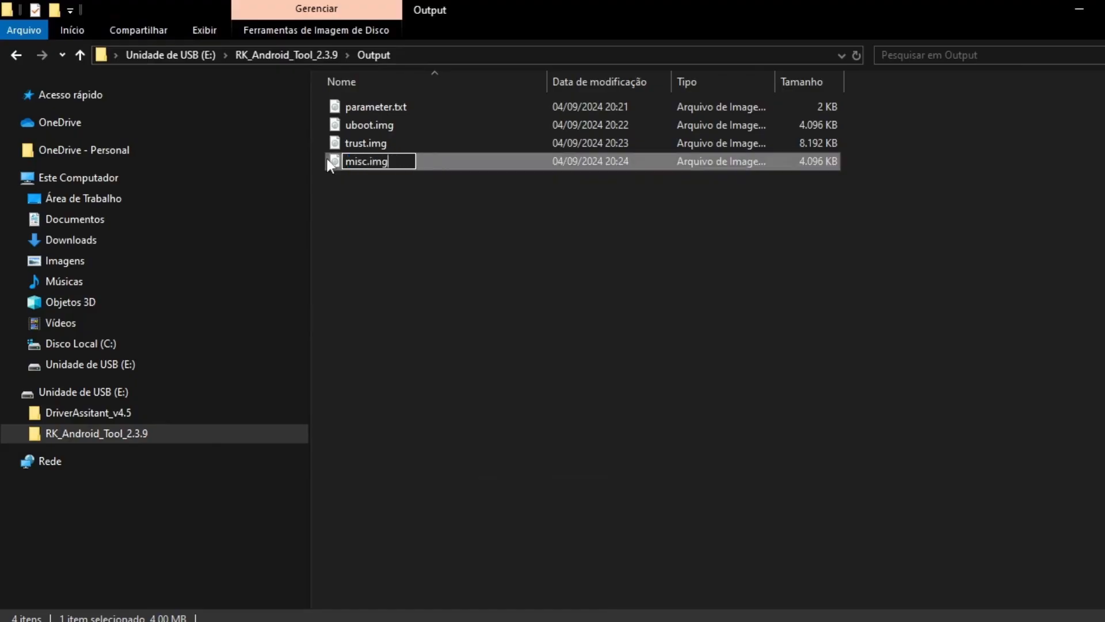
click(447, 378)
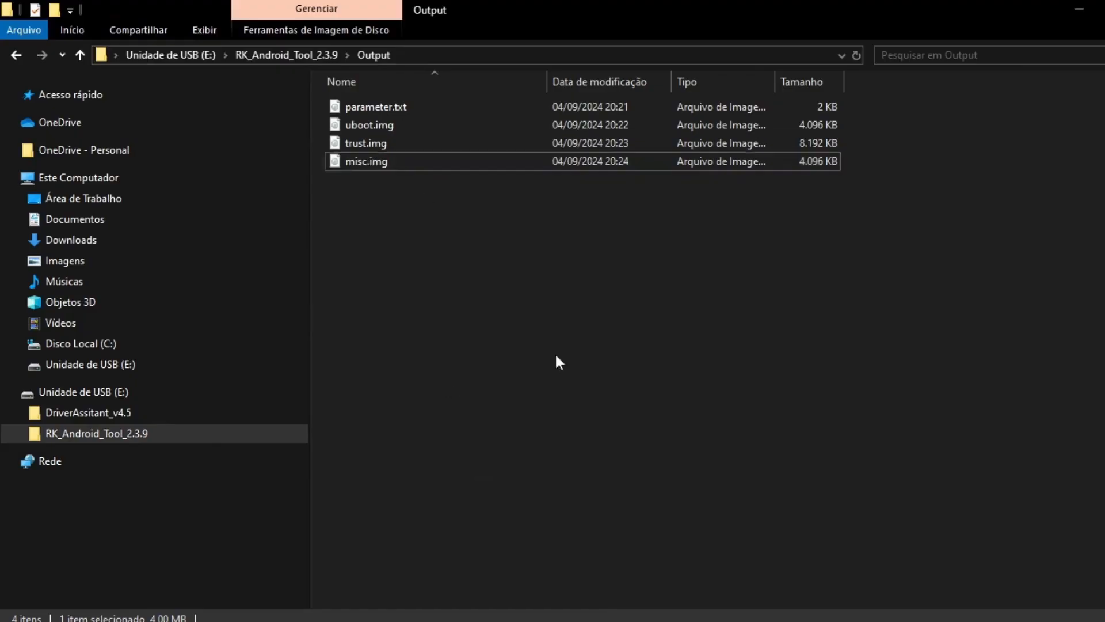
click(1073, 9)
Copy the baseparamer value after the @ sign, 0x0000A000, from parameter.txt into Android Tool's export Start value
drag(227, 297, 161, 297)
key(ctrl+c)
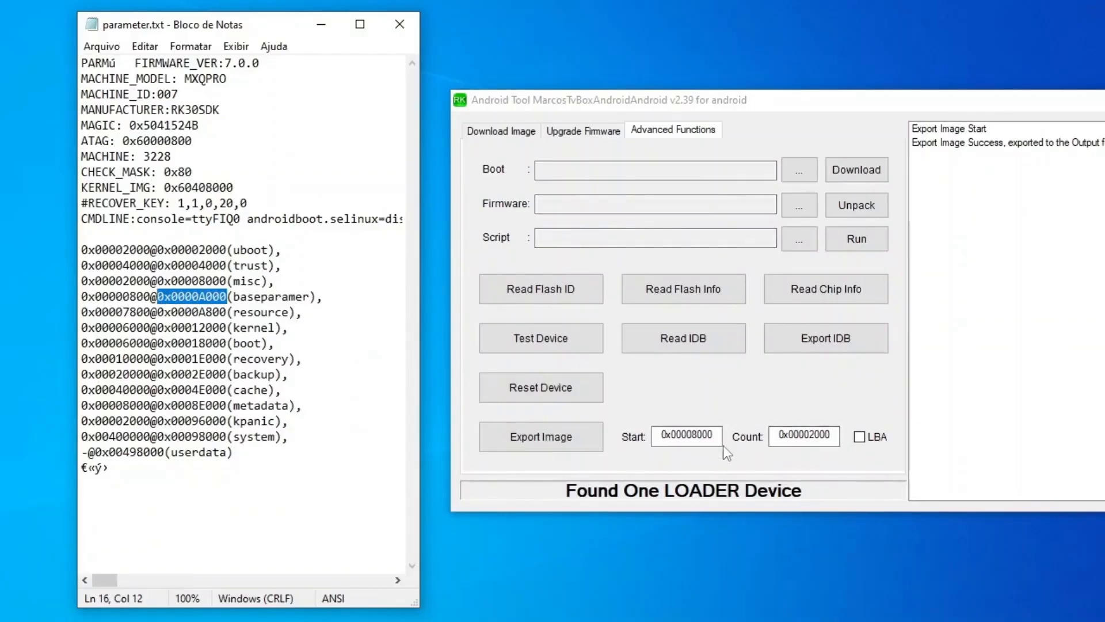
double_click(685, 435)
key(ctrl+v)
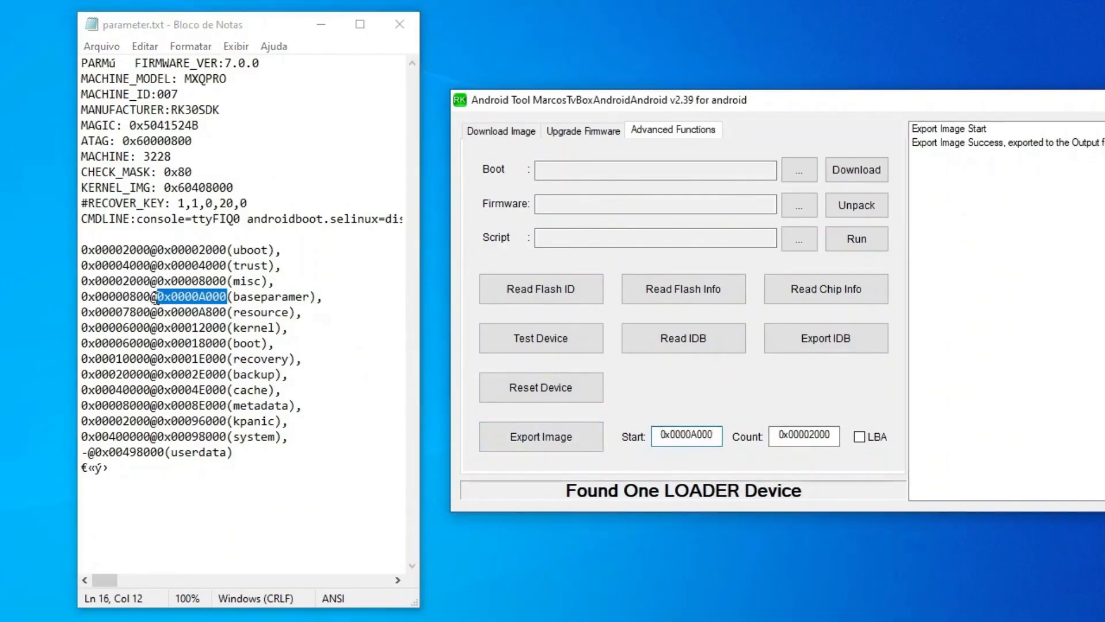
Copy the baseparamer value before the @ sign, 0x00000800, into the export Count and export the image
drag(152, 297, 82, 290)
key(ctrl+c)
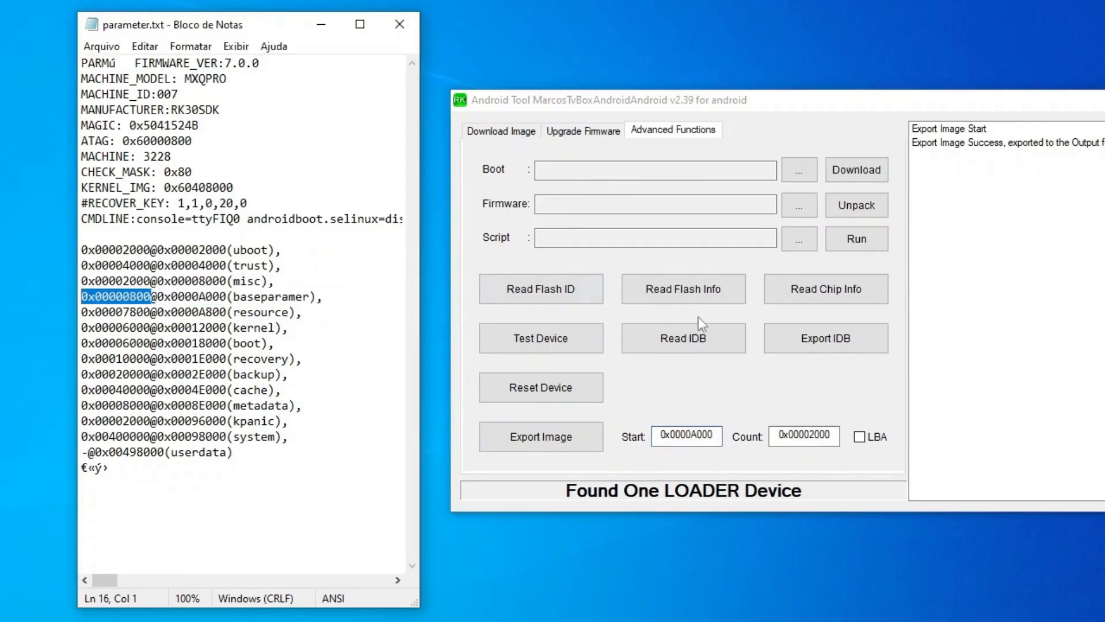
double_click(780, 435)
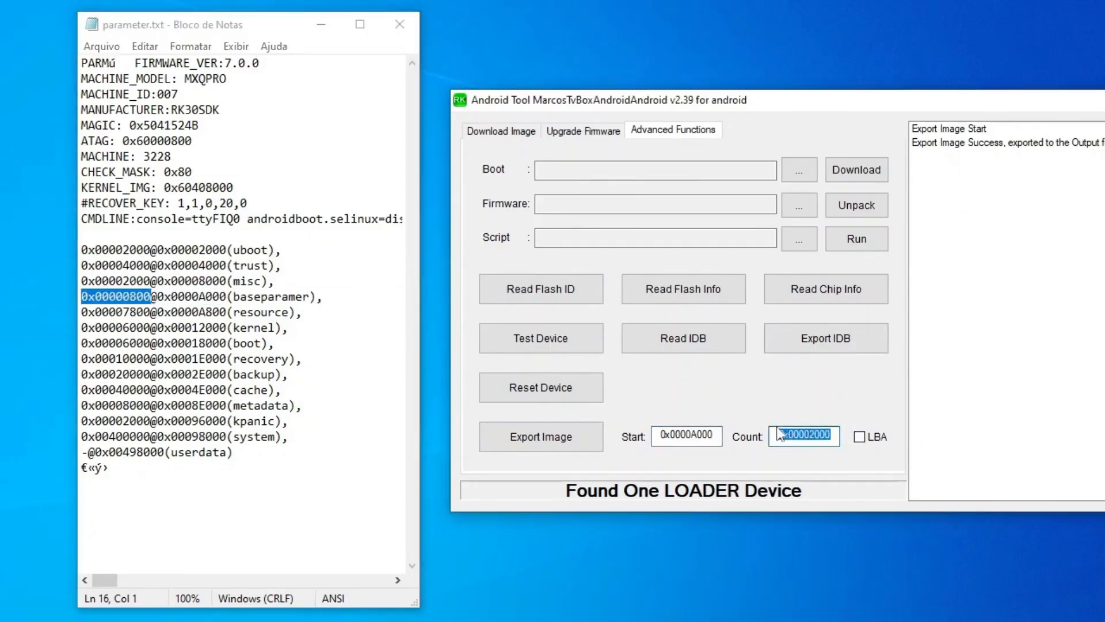
key(ctrl+v)
click(538, 435)
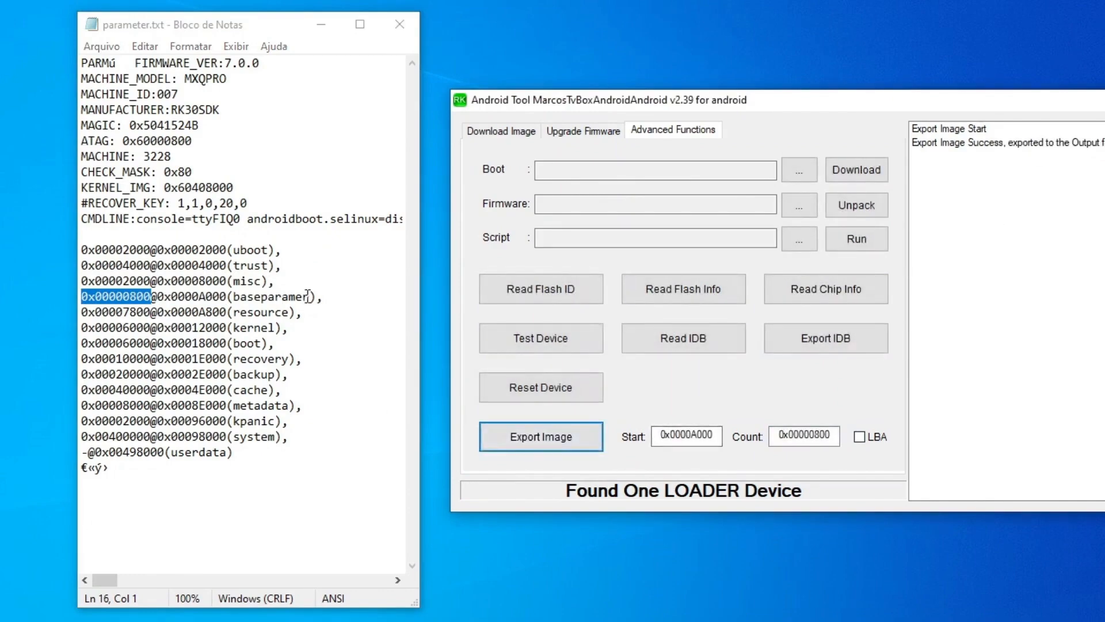
Rename the newly exported ExportImage file in the Output folder as baseparamer.img, using the partition name from parameter.txt
drag(311, 297, 236, 296)
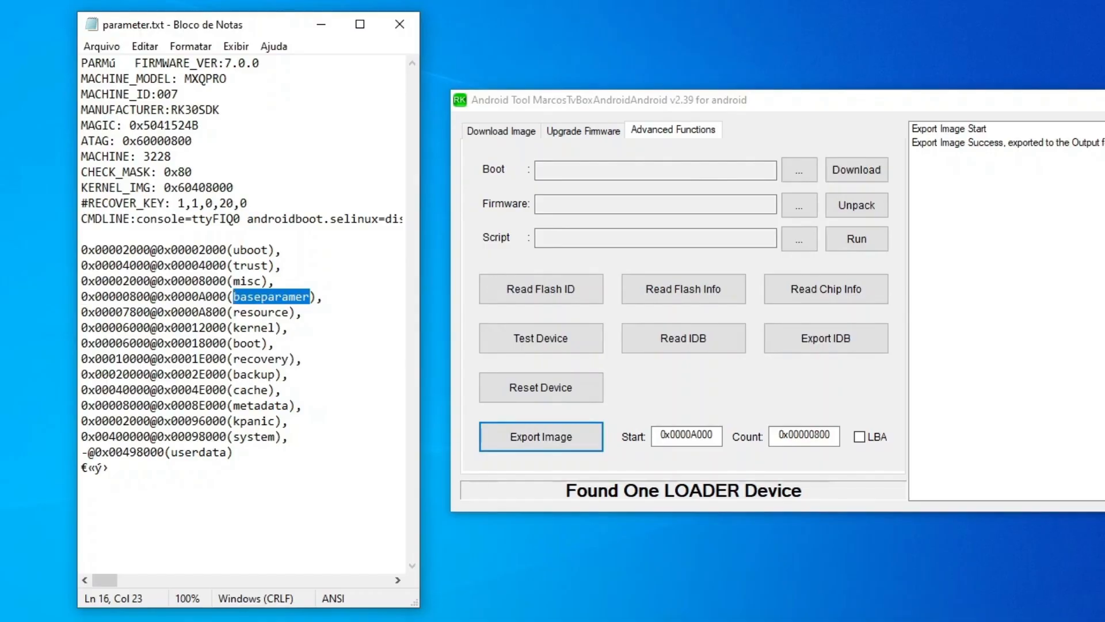
mouse_move(354, 611)
click(370, 576)
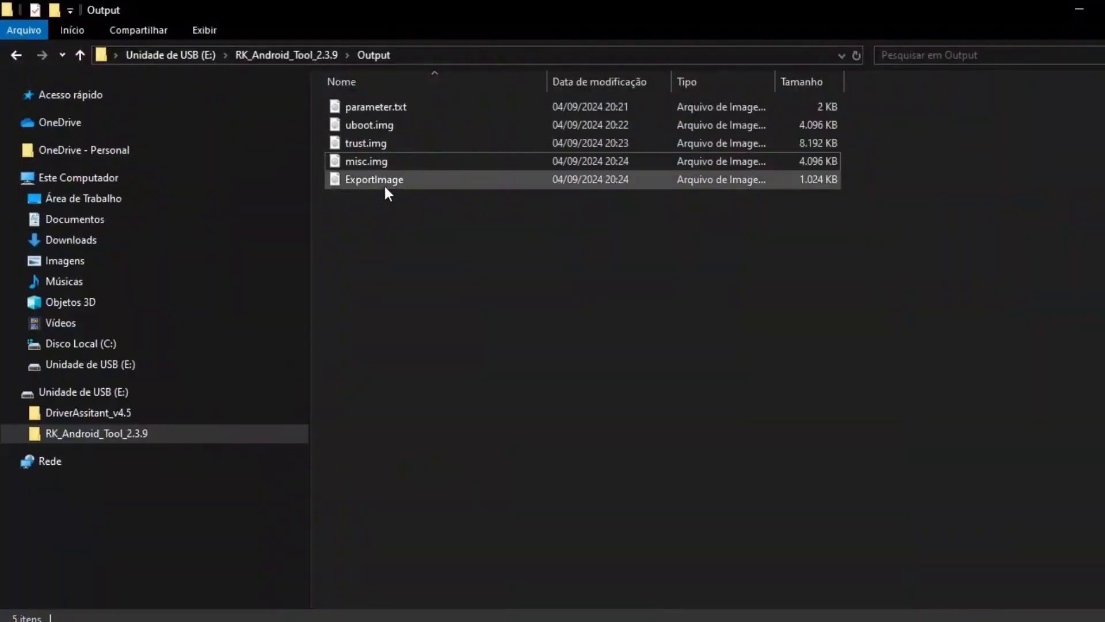
click(371, 179)
right_click(370, 179)
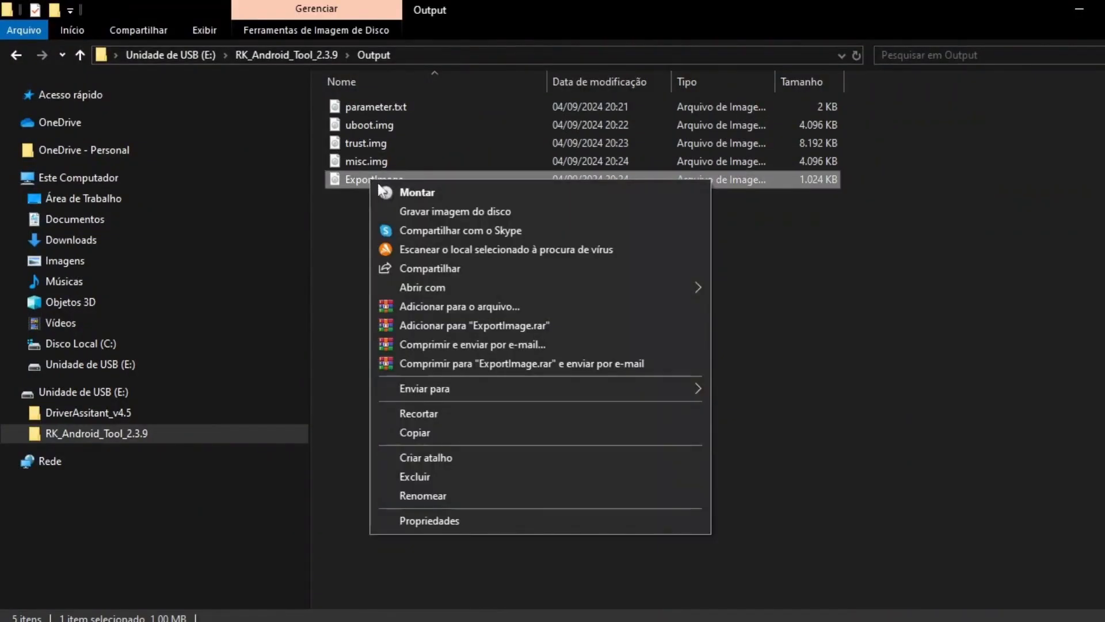
click(455, 496)
text(baseparamer)
text(.img)
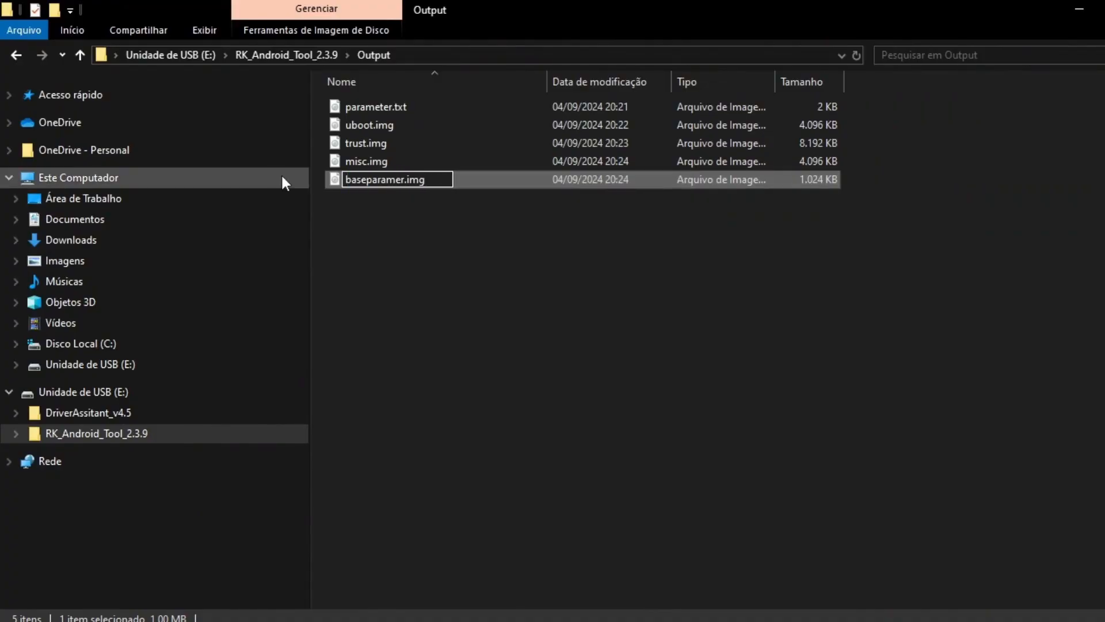
click(490, 340)
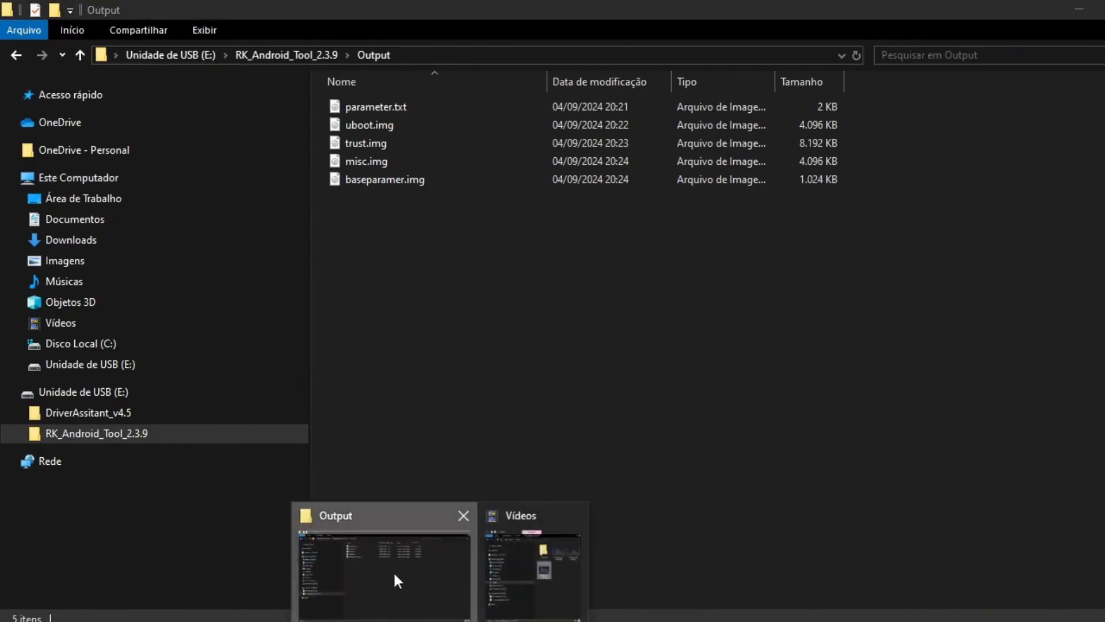
Copy the resource value after the @ sign, 0x0000A800, from parameter.txt into Android Tool's export Start value
click(393, 571)
key(alt+Tab)
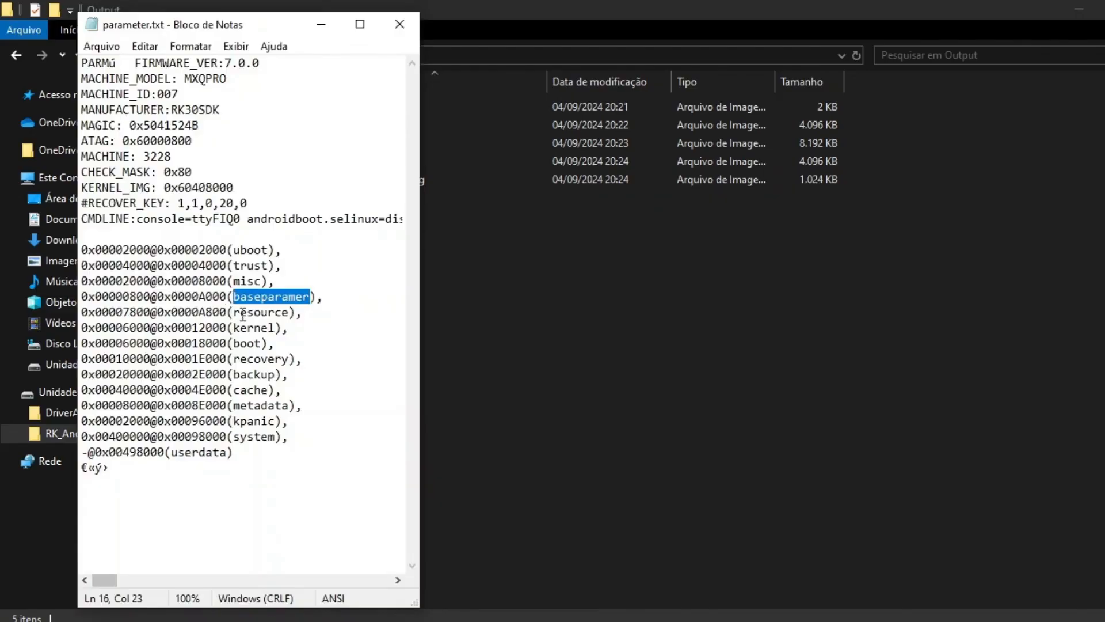
key(alt+Tab)
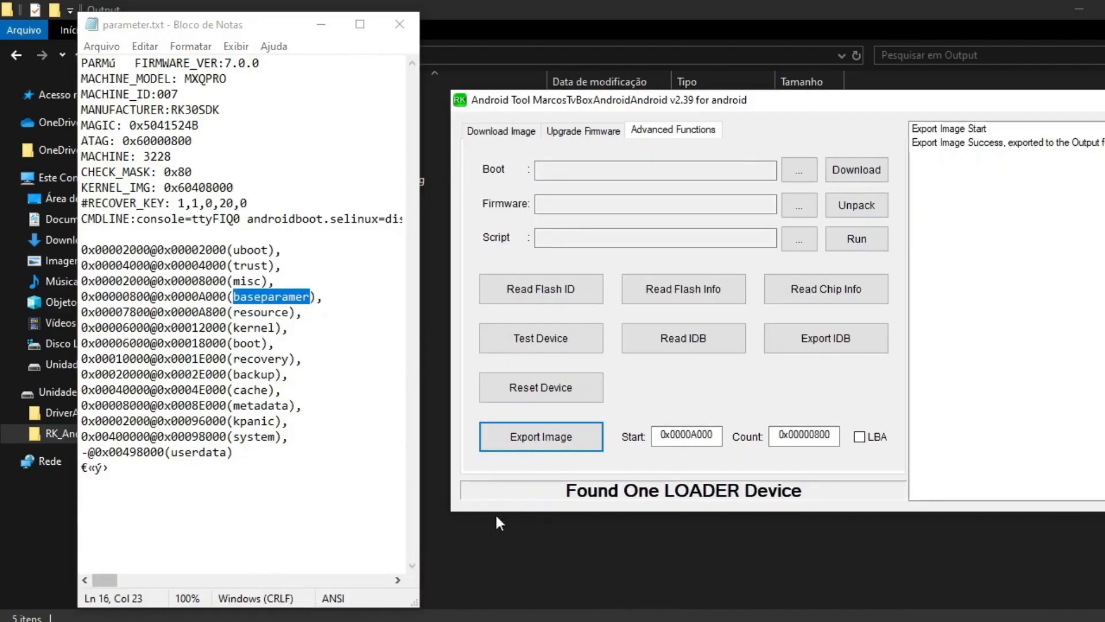
click(234, 311)
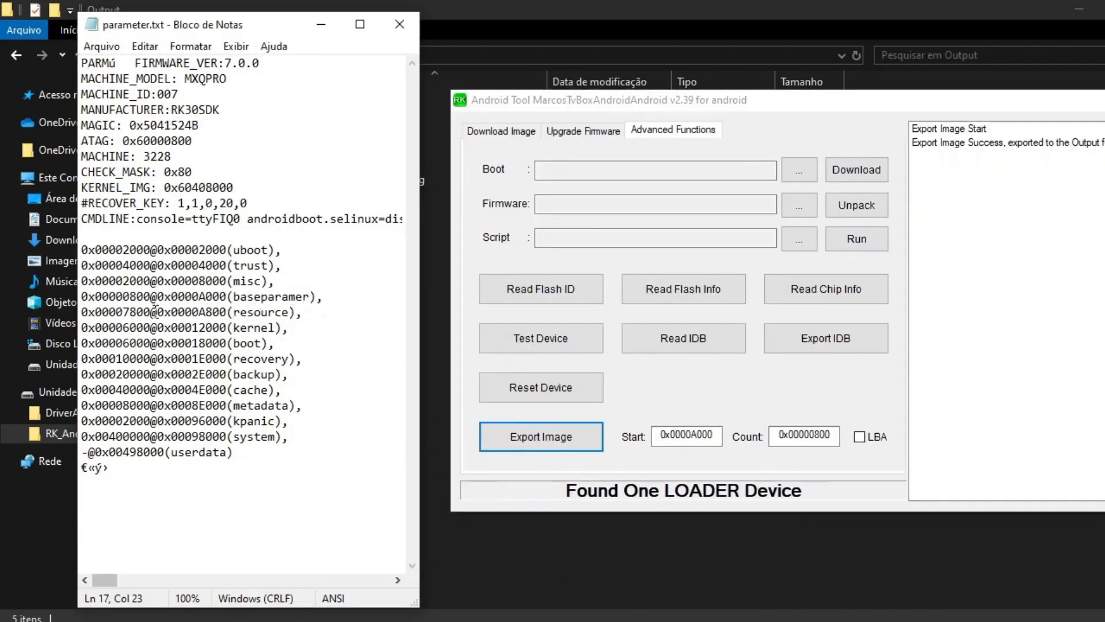
drag(227, 311, 161, 313)
key(ctrl+c)
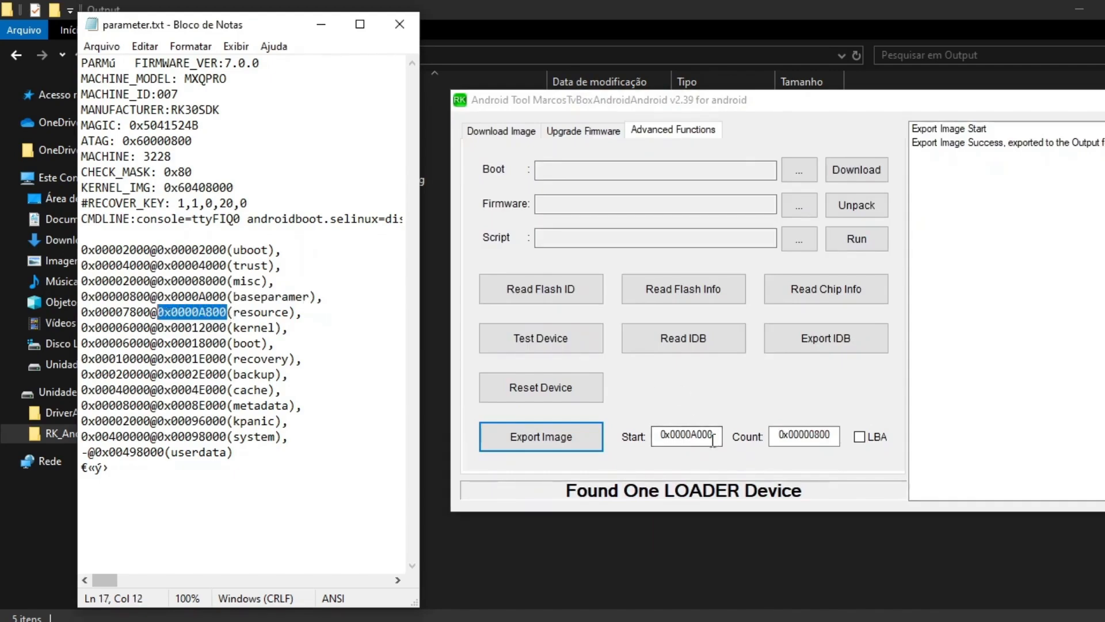
drag(714, 440, 648, 441)
key(ctrl+v)
key(ctrl+v)
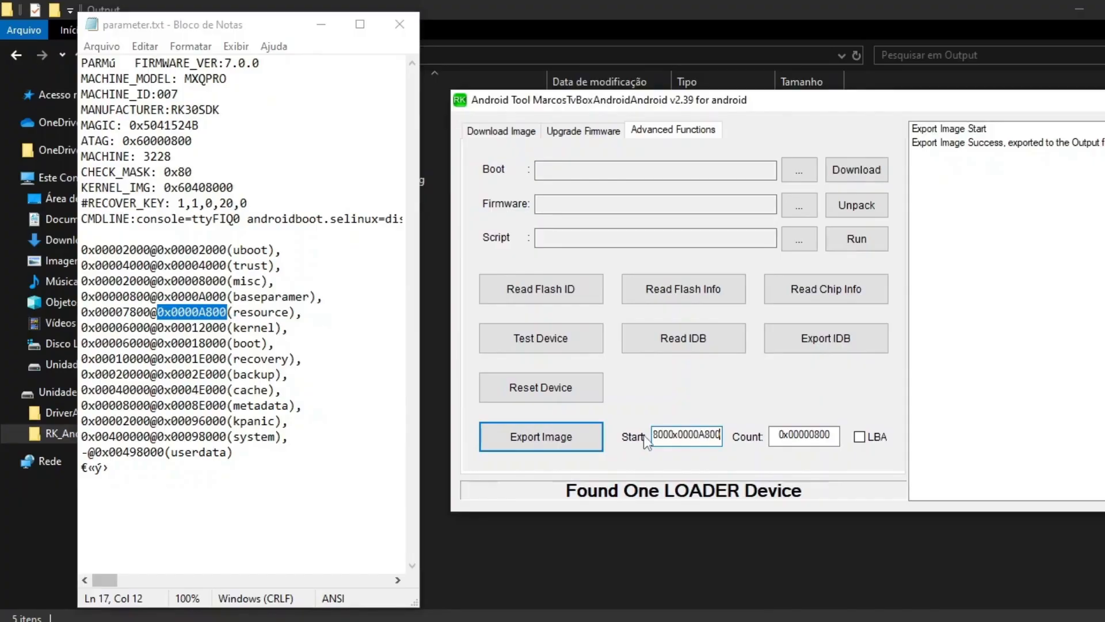
key(ctrl+z)
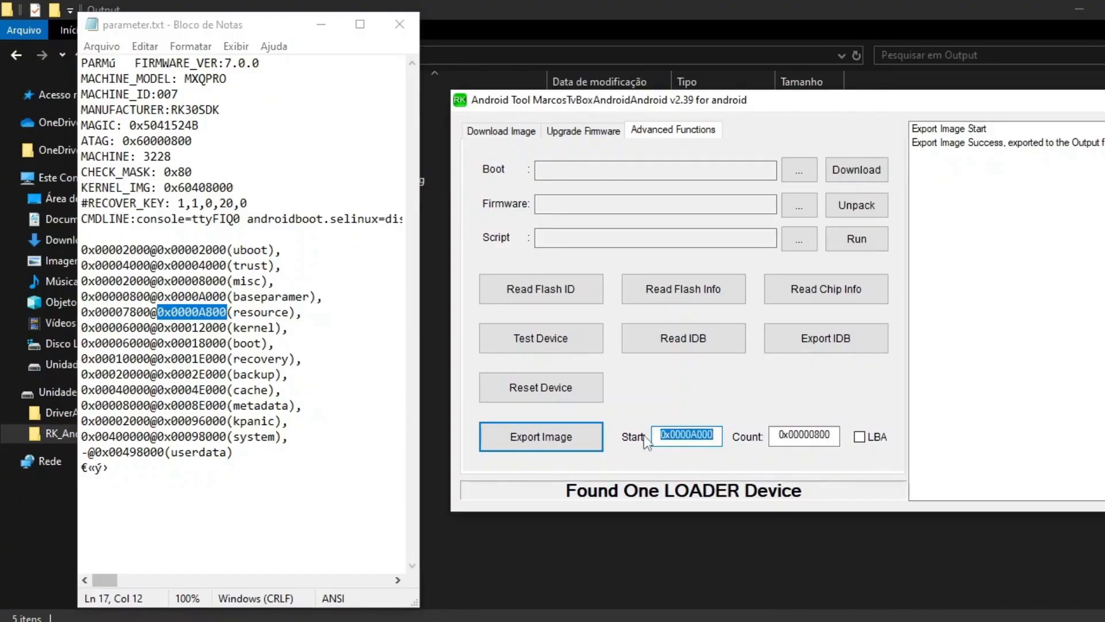
key(BackSpace)
key(ctrl+v)
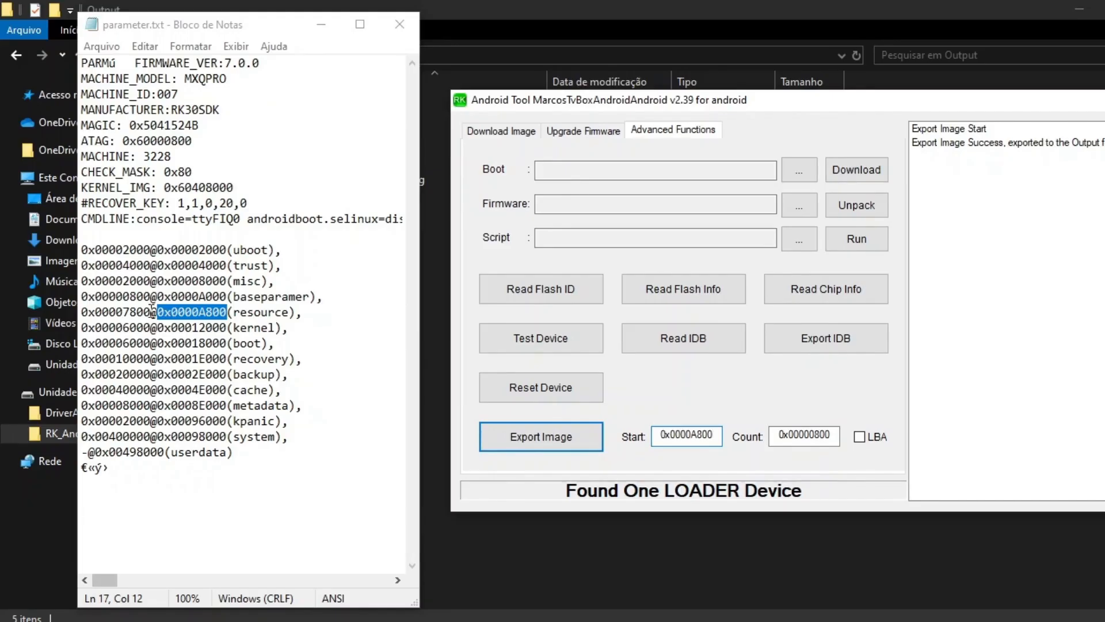
Copy the resource value before the @ sign, 0x00007800, into the export Count and export the image
drag(152, 312, 82, 312)
key(ctrl+c)
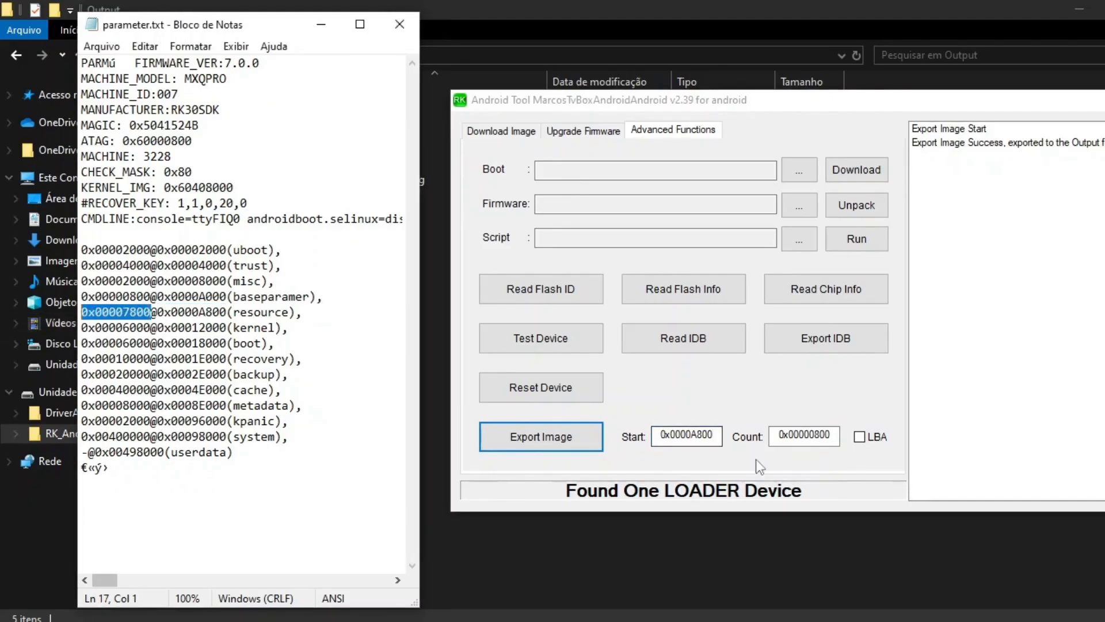
double_click(794, 436)
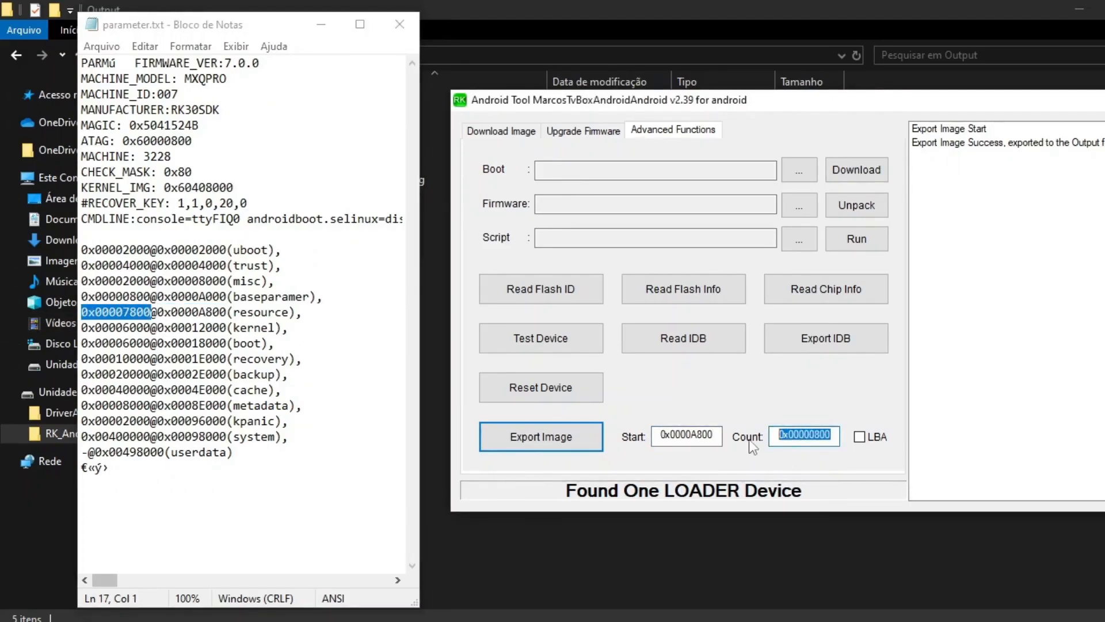
key(ctrl+v)
click(551, 438)
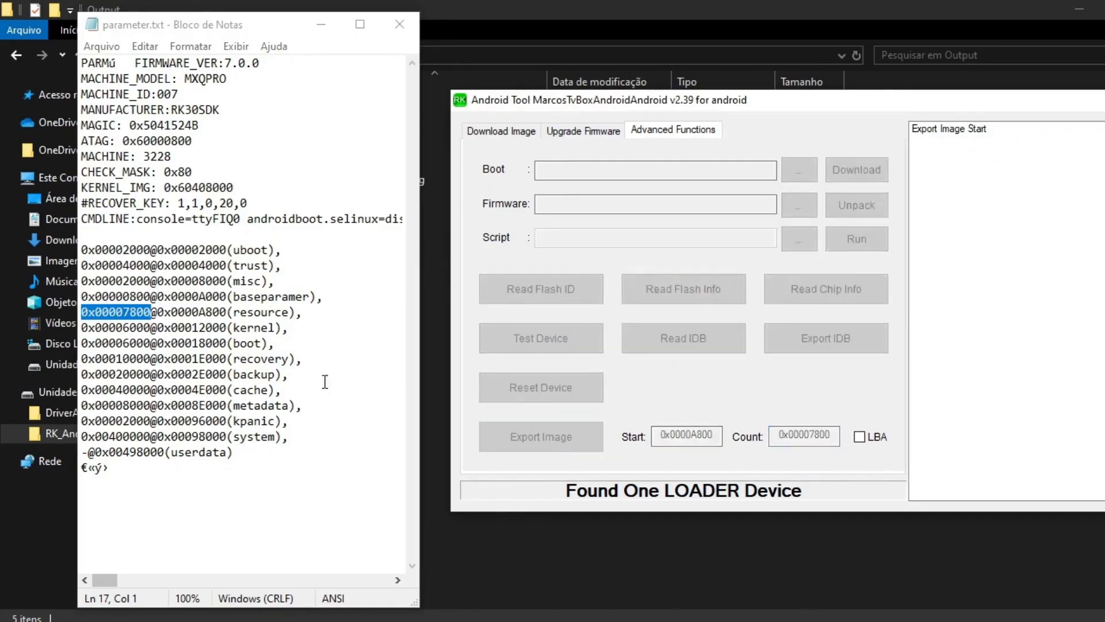
Rename the newly exported ExportImage file in the Output folder as resource.img and minimize the folder window
double_click(262, 311)
click(287, 311)
drag(290, 311, 236, 314)
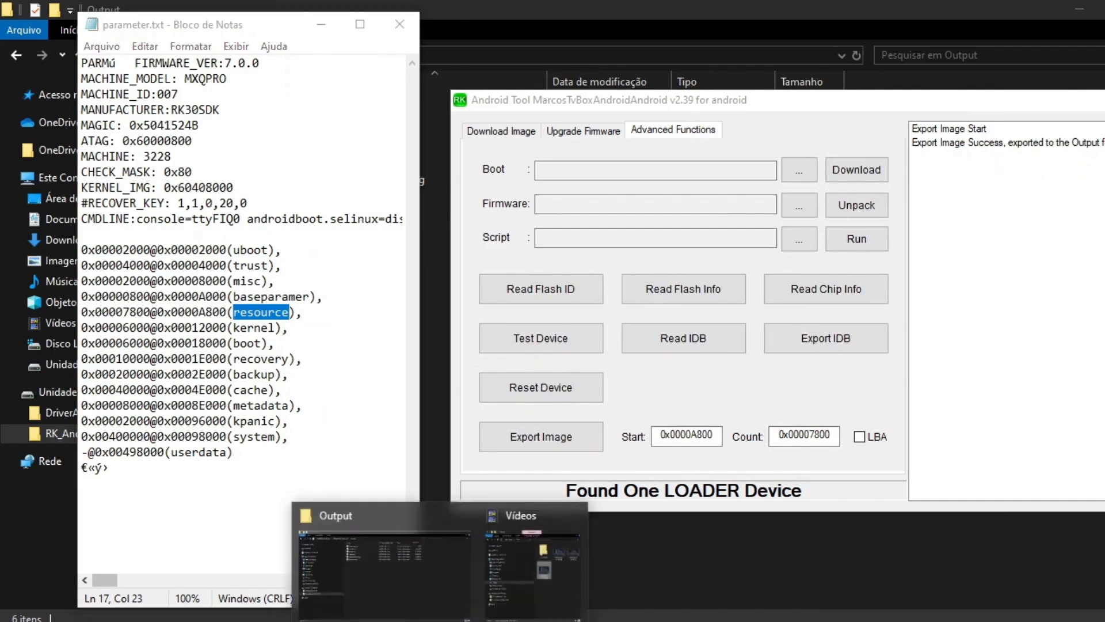
click(362, 558)
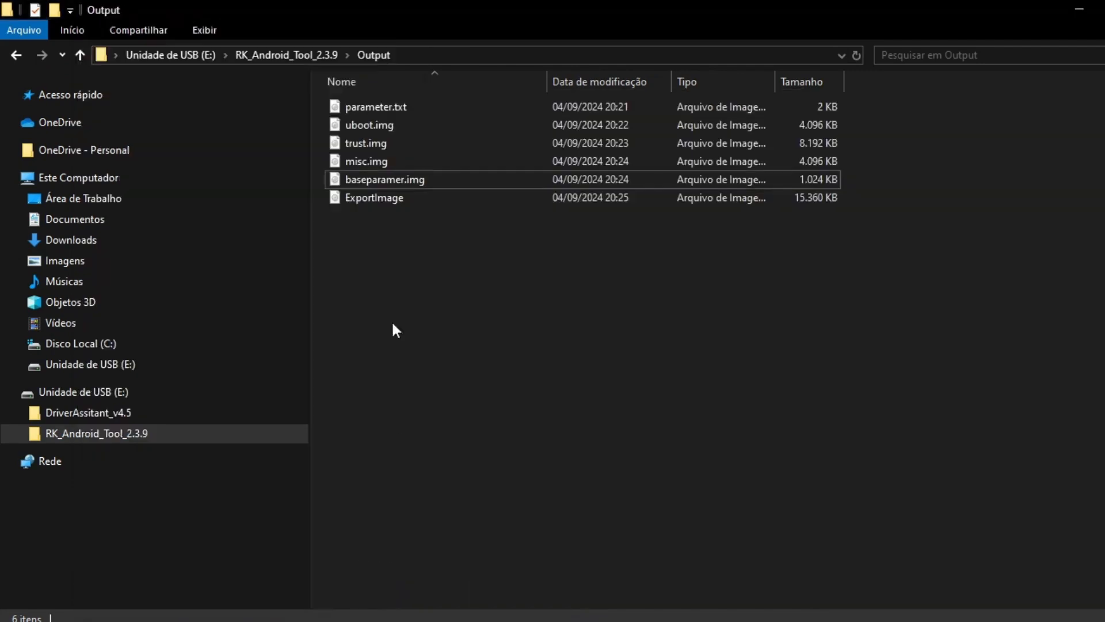
click(386, 197)
right_click(381, 199)
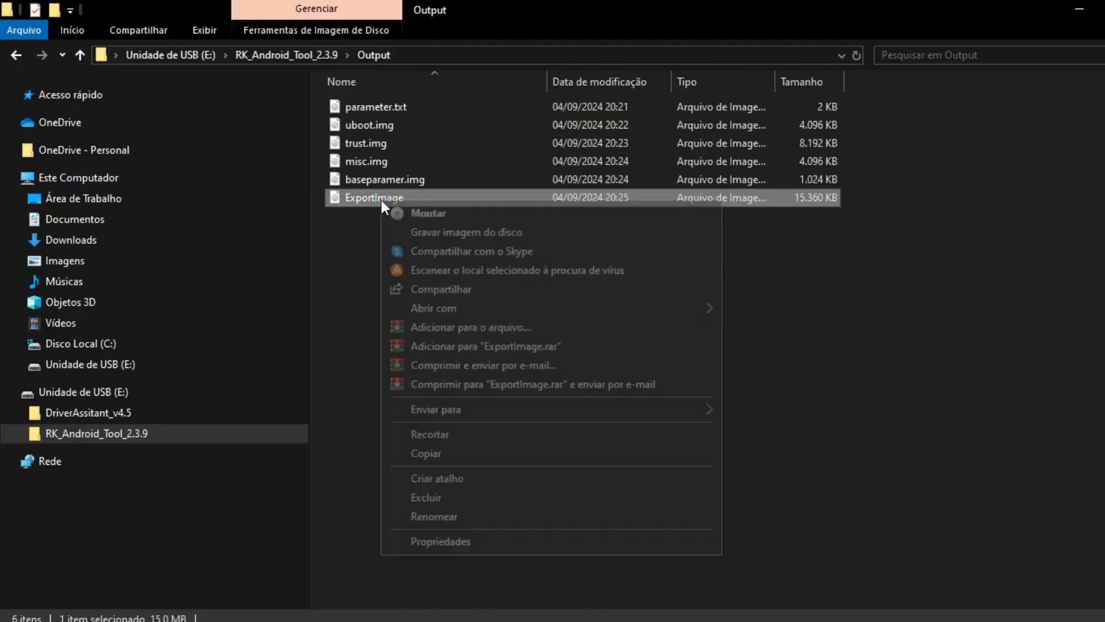
click(445, 513)
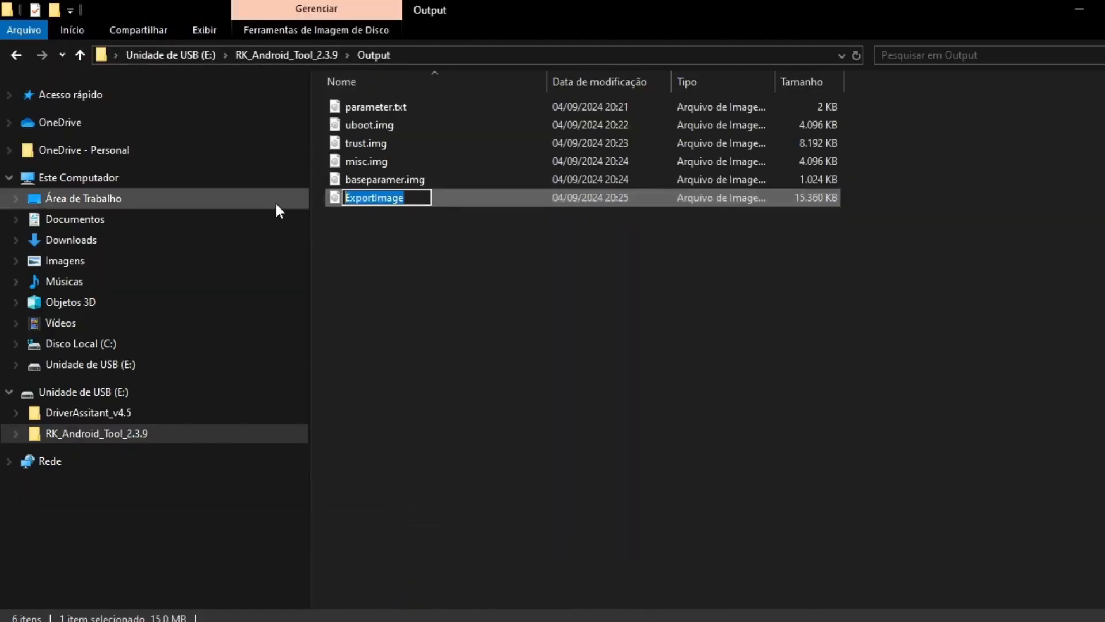
text(resource.)
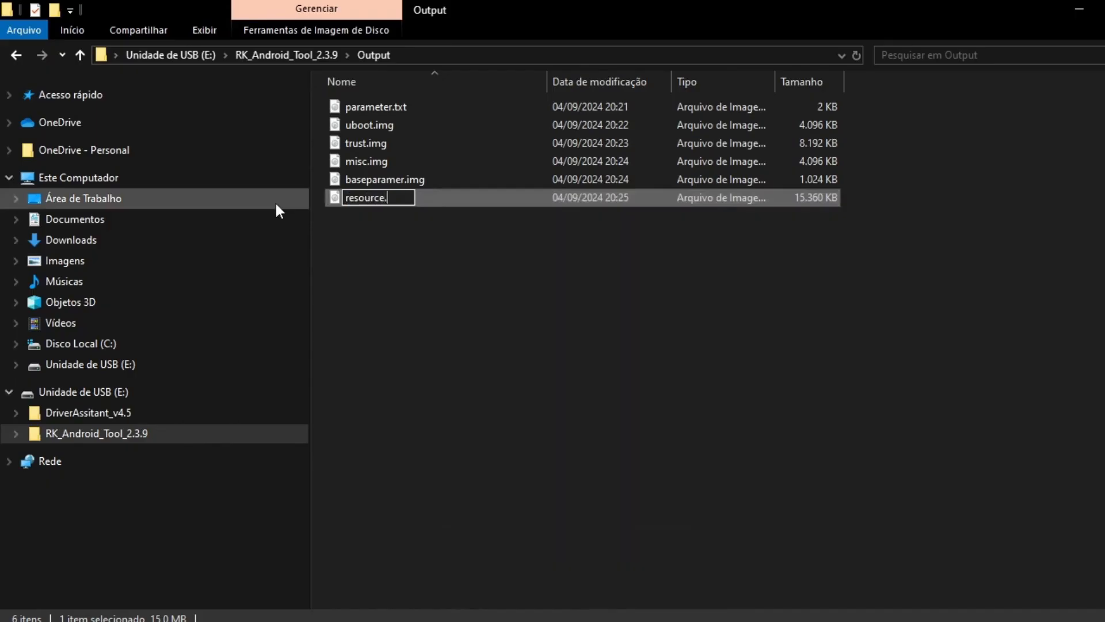
text(img)
click(620, 323)
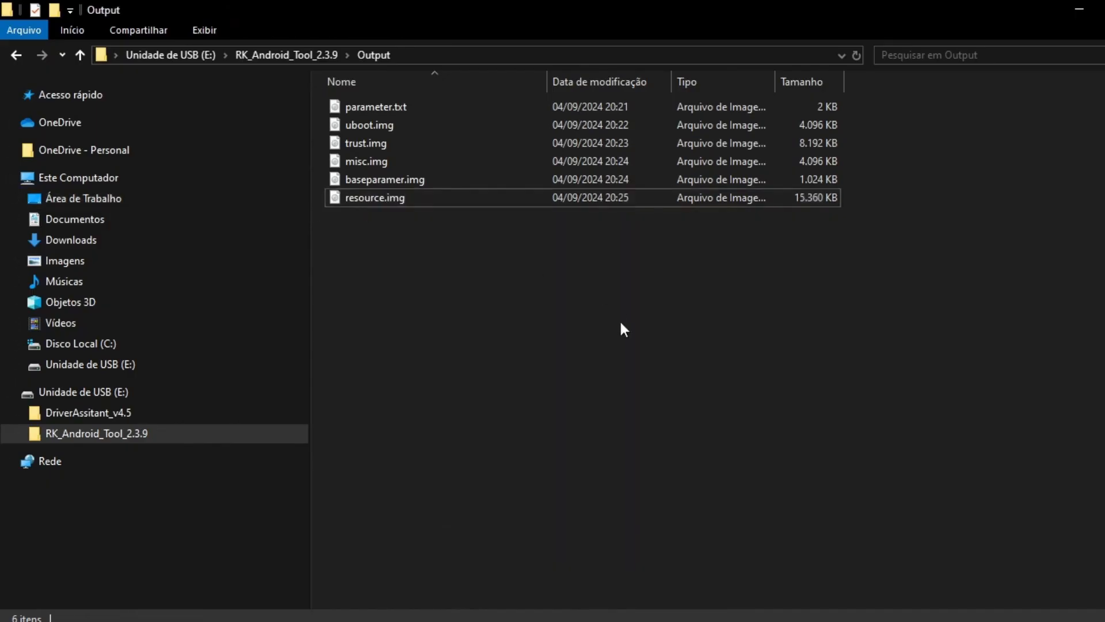
click(1080, 12)
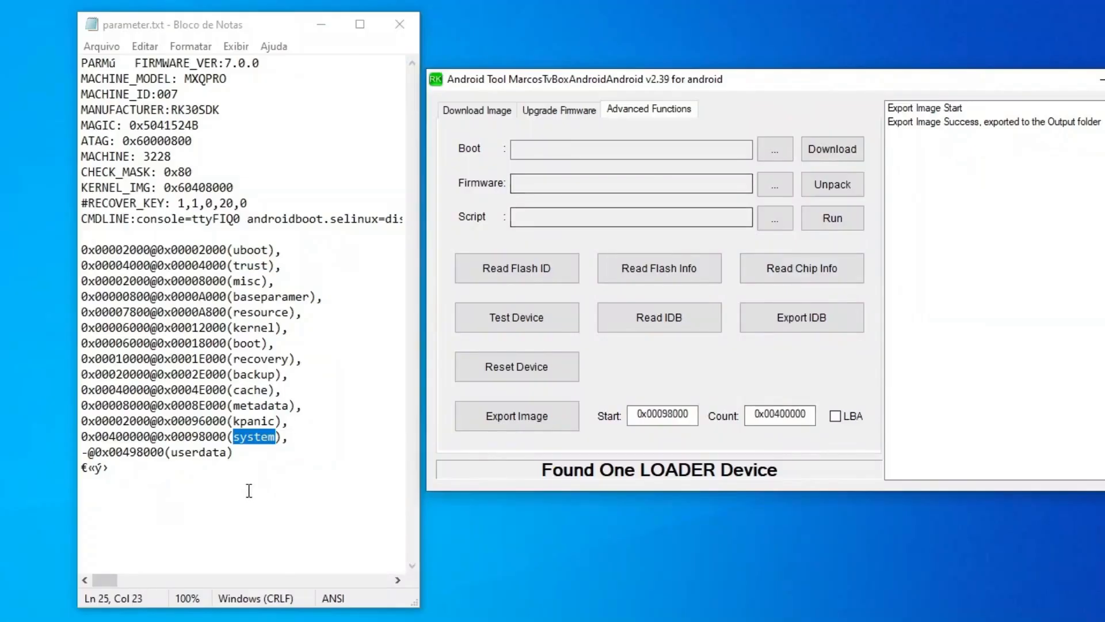
Copy the partition name system from its line in parameter.txt
click(283, 436)
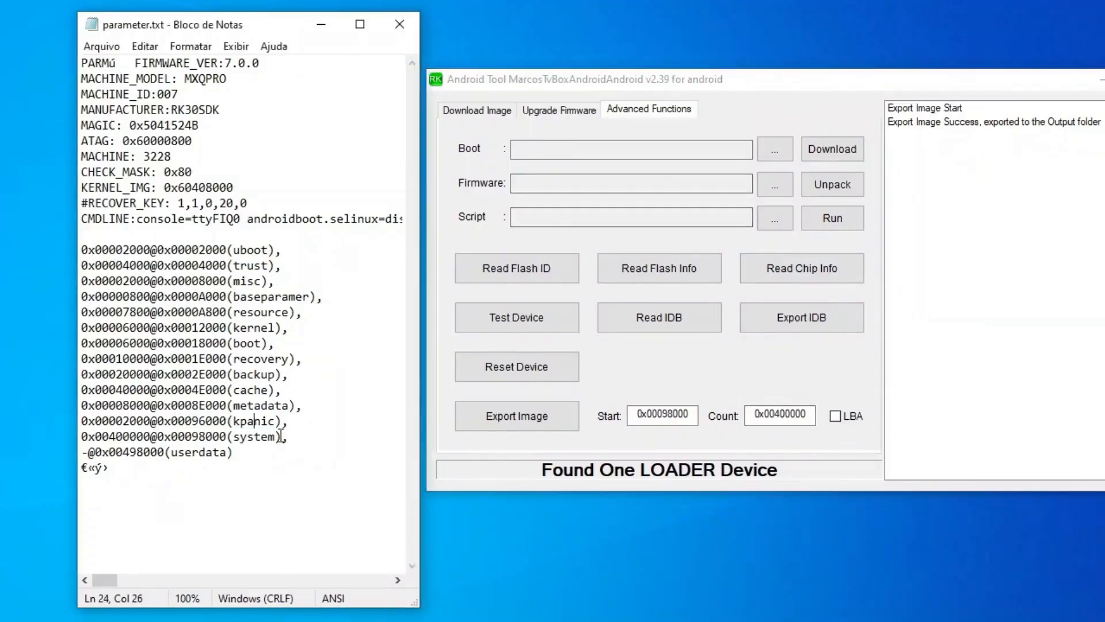
drag(276, 436, 227, 436)
right_click(237, 437)
click(296, 227)
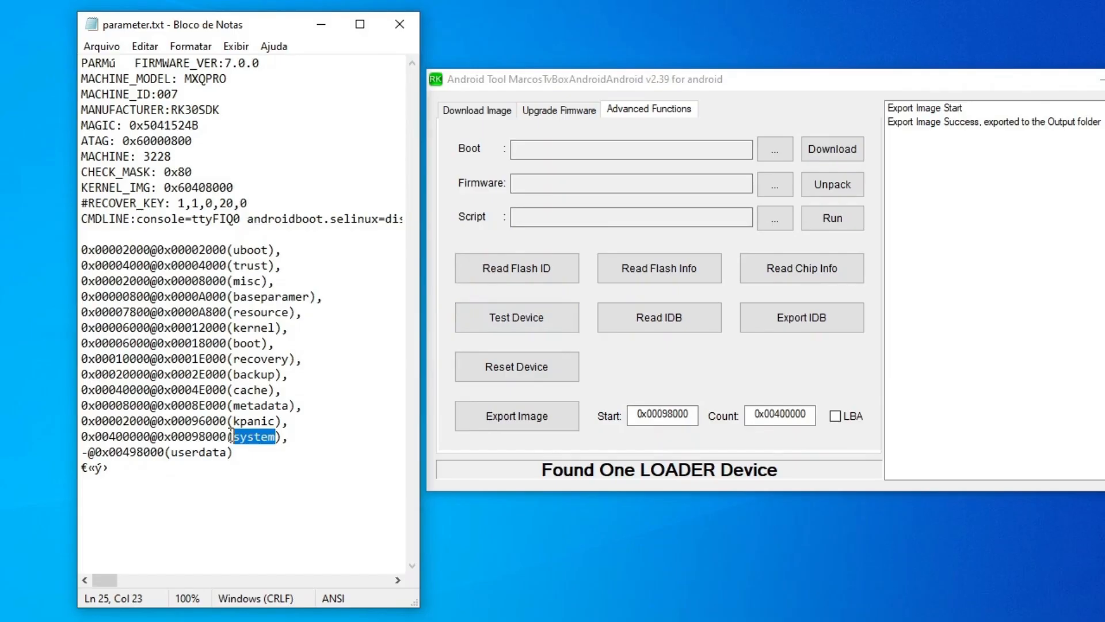
Rename the newly exported ExportImage file in the Output folder as system.img
click(440, 620)
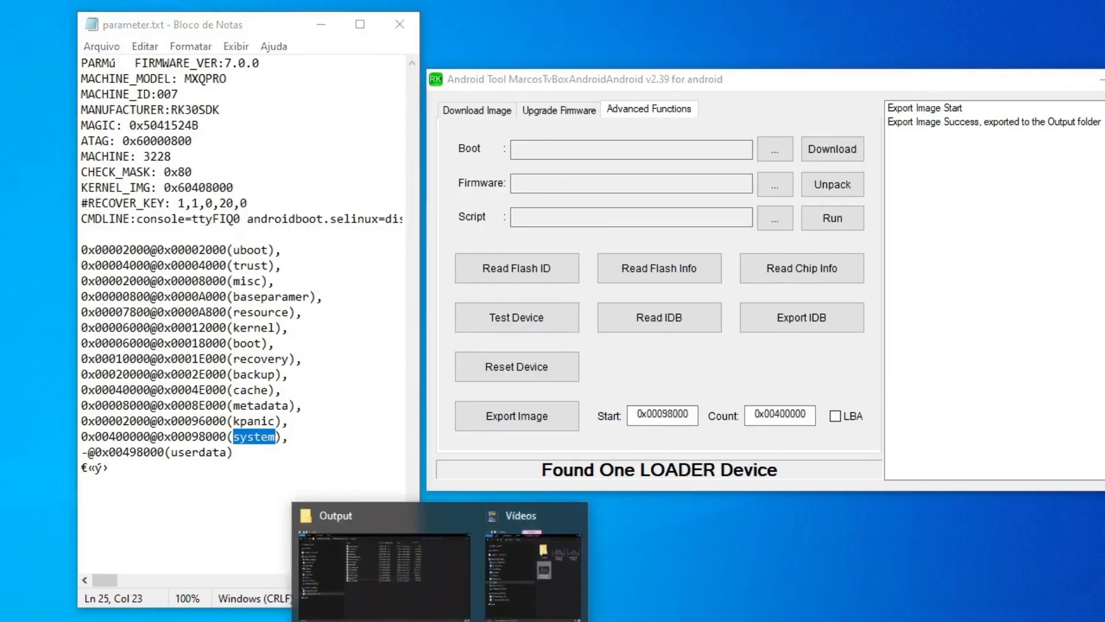
click(401, 574)
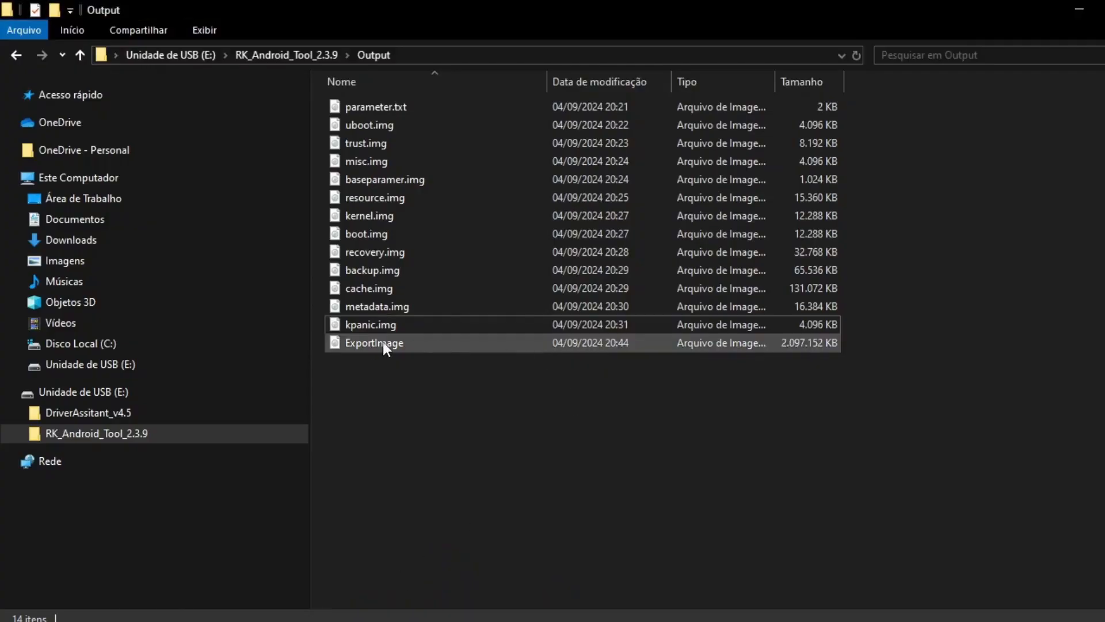
click(367, 344)
right_click(367, 343)
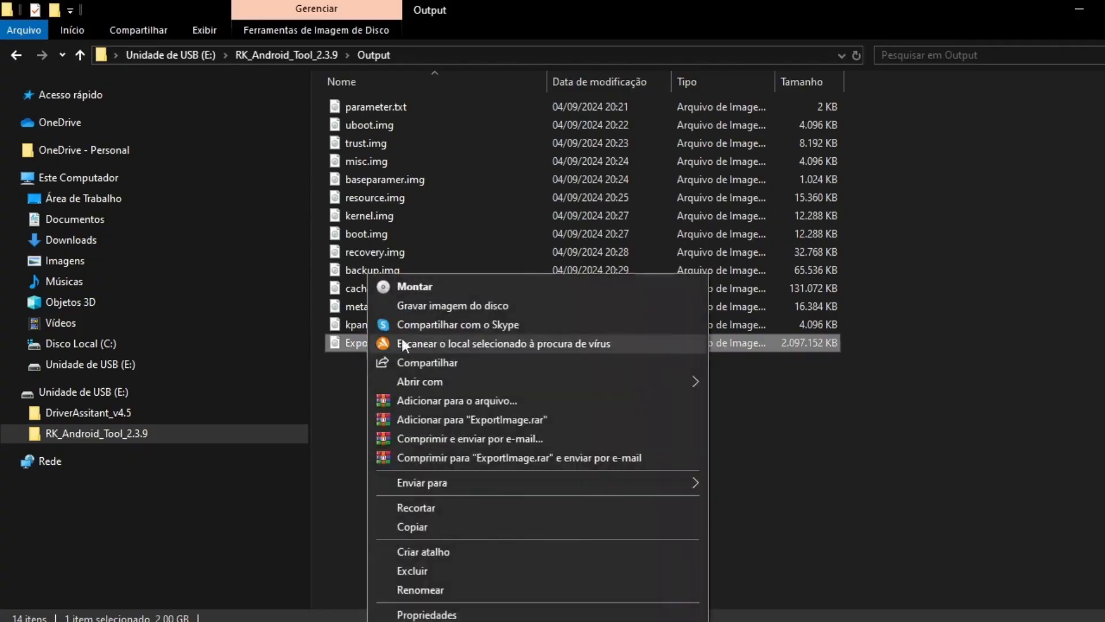
click(441, 587)
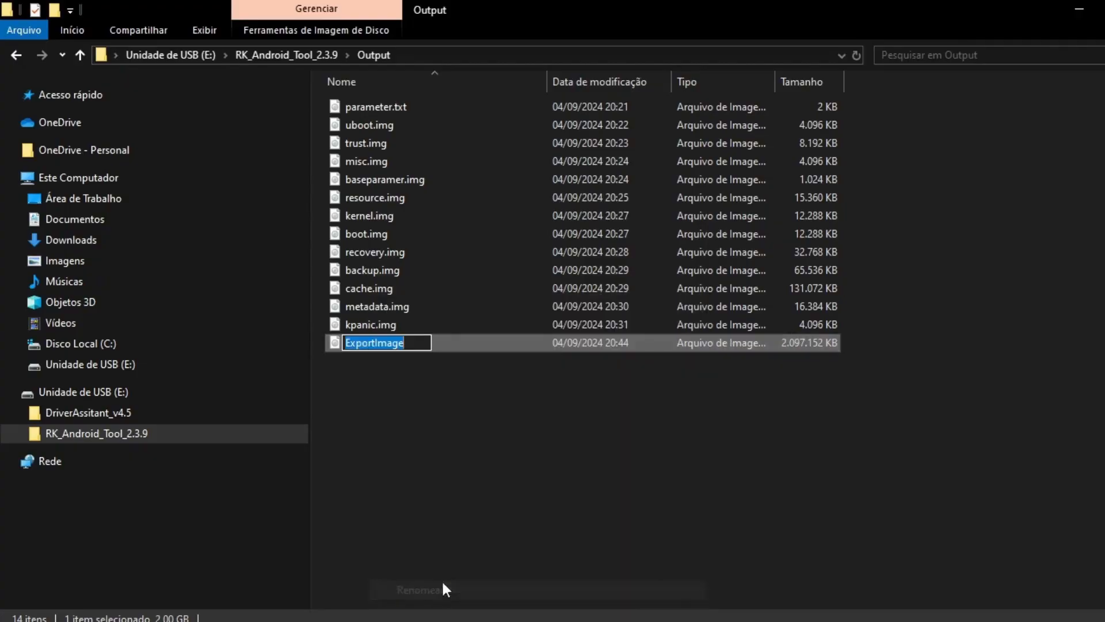
click(407, 344)
drag(416, 344, 345, 339)
text(system)
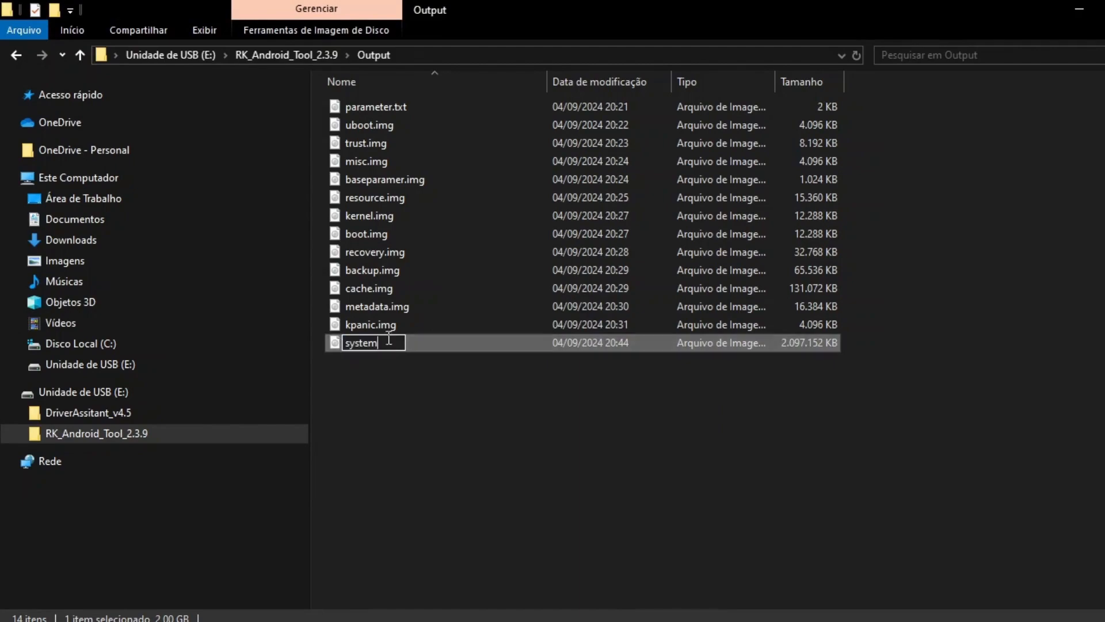
text(.img)
click(444, 392)
Arrange the Output folder beside parameter.txt and compare the listed partition names with the exported files
drag(813, 8, 861, 32)
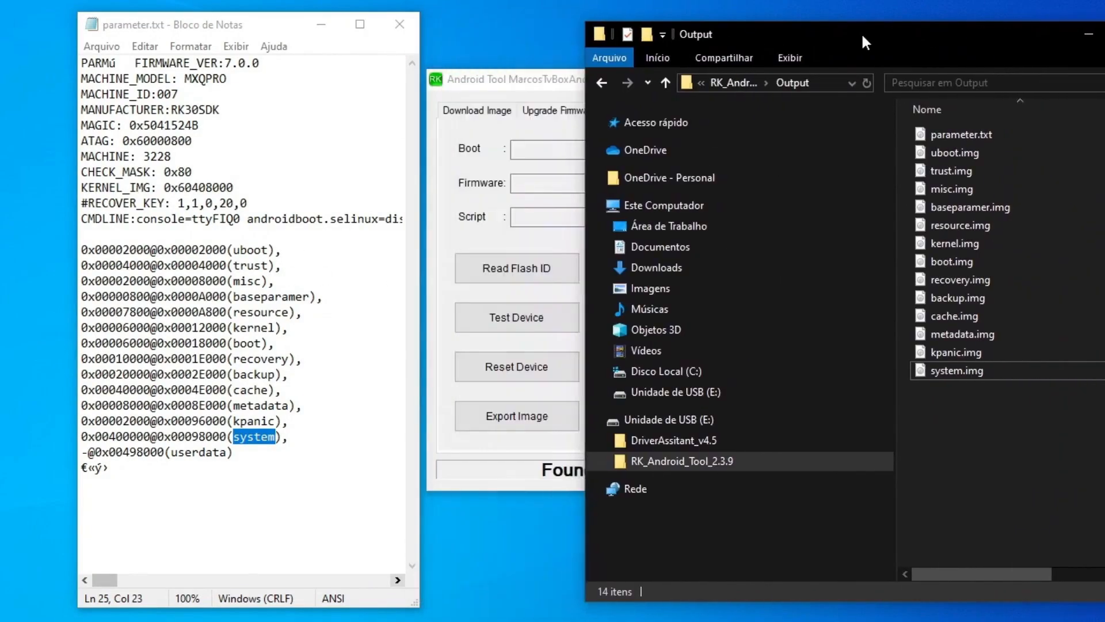
click(512, 84)
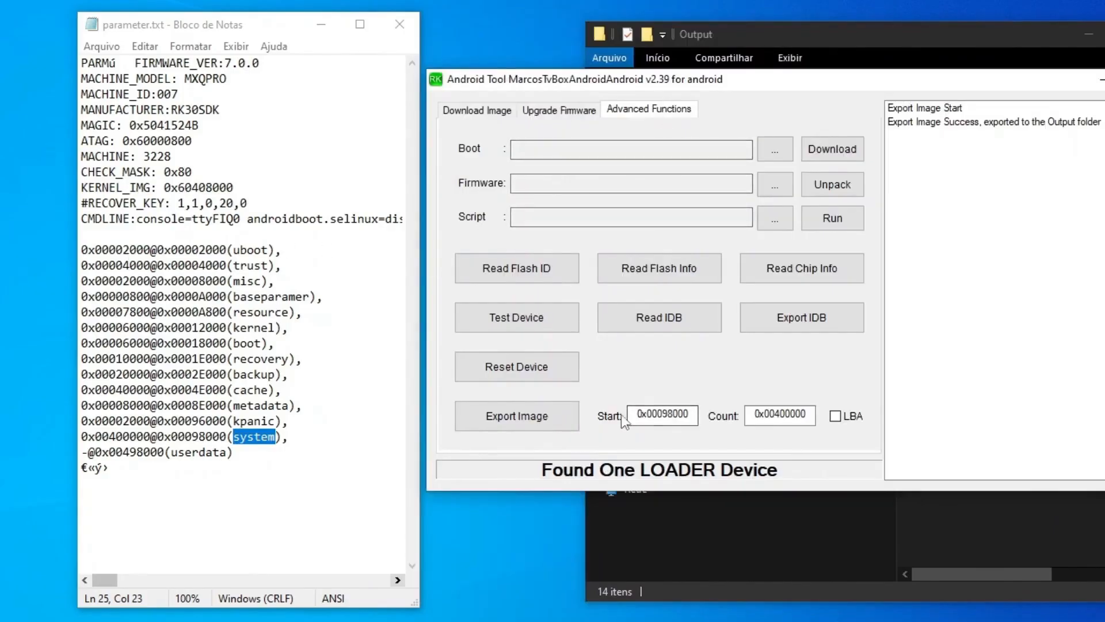
drag(807, 78, 382, 148)
drag(849, 36, 792, 29)
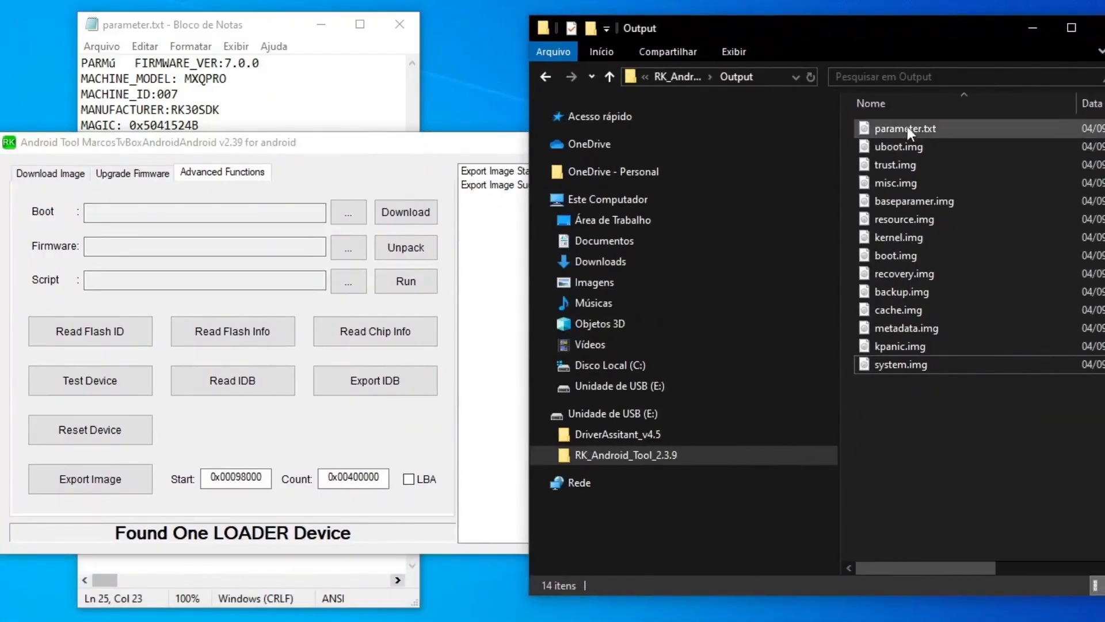
click(343, 88)
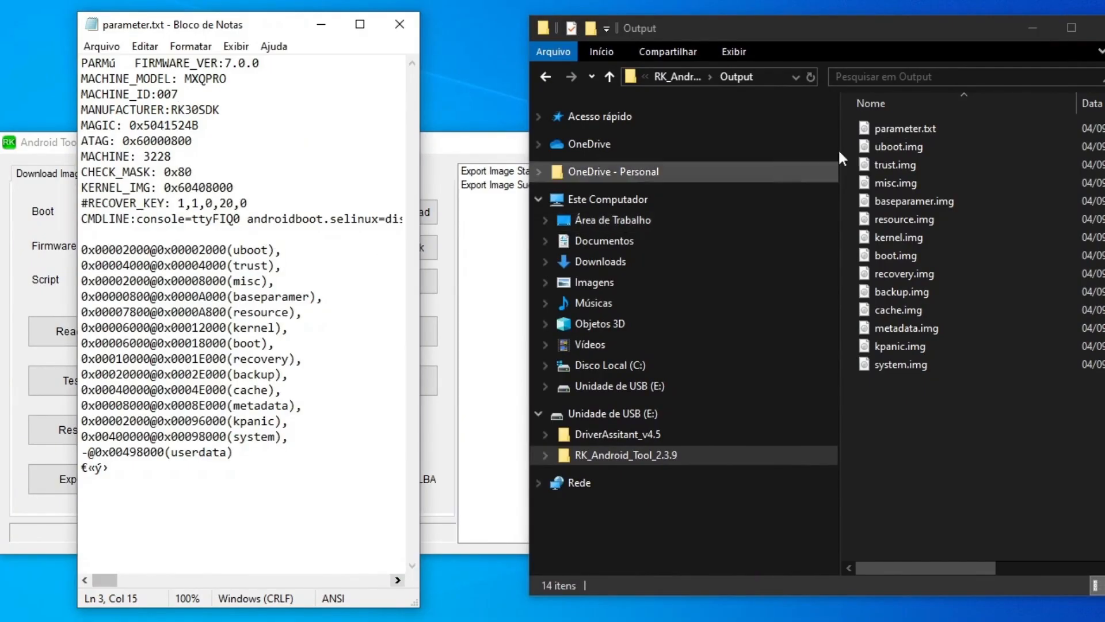
double_click(265, 251)
double_click(237, 266)
drag(263, 281, 241, 282)
drag(304, 296, 241, 312)
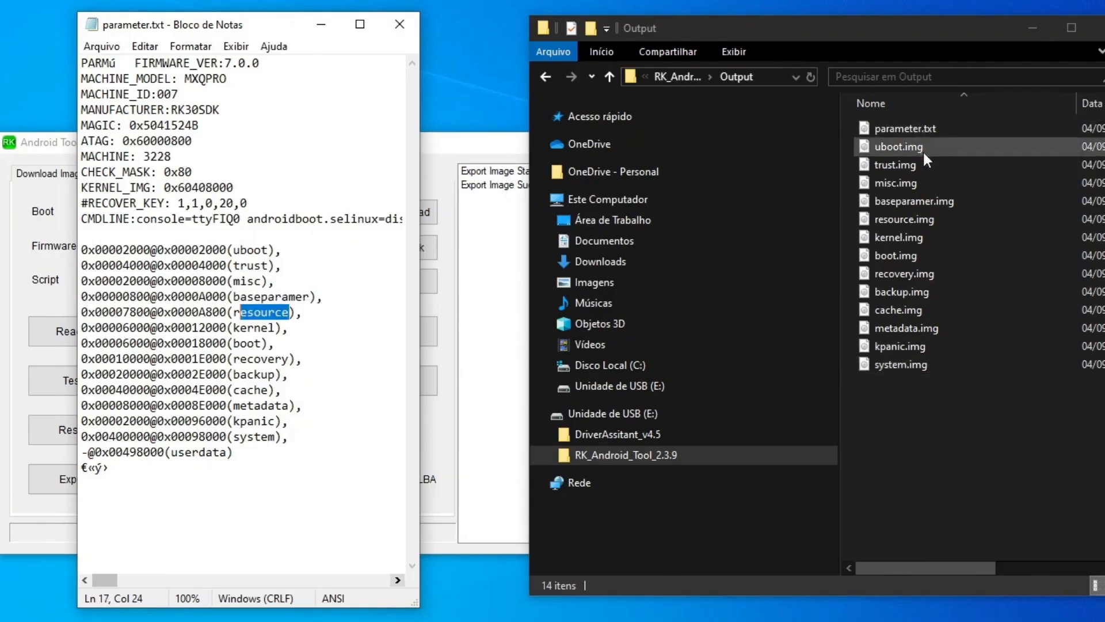
Minimize parameter.txt and move the Android Tool window toward the middle of the desktop, in front of the Output folder
click(322, 24)
drag(381, 137, 479, 81)
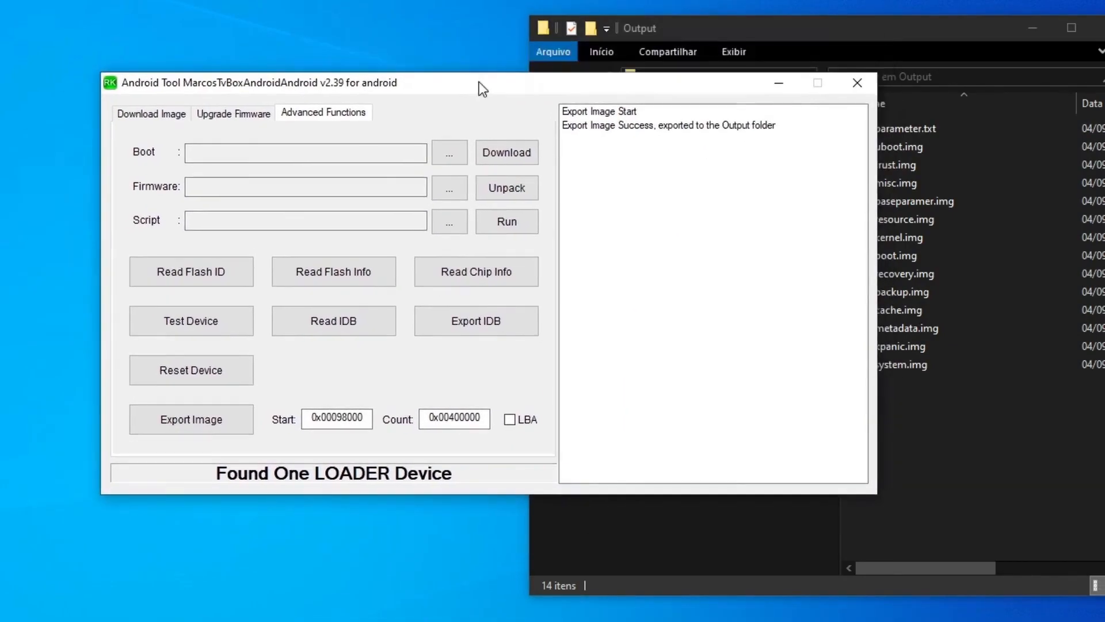
Bring the Output folder to the front and review the full set of exported files, from parameter.txt to system.img
click(936, 43)
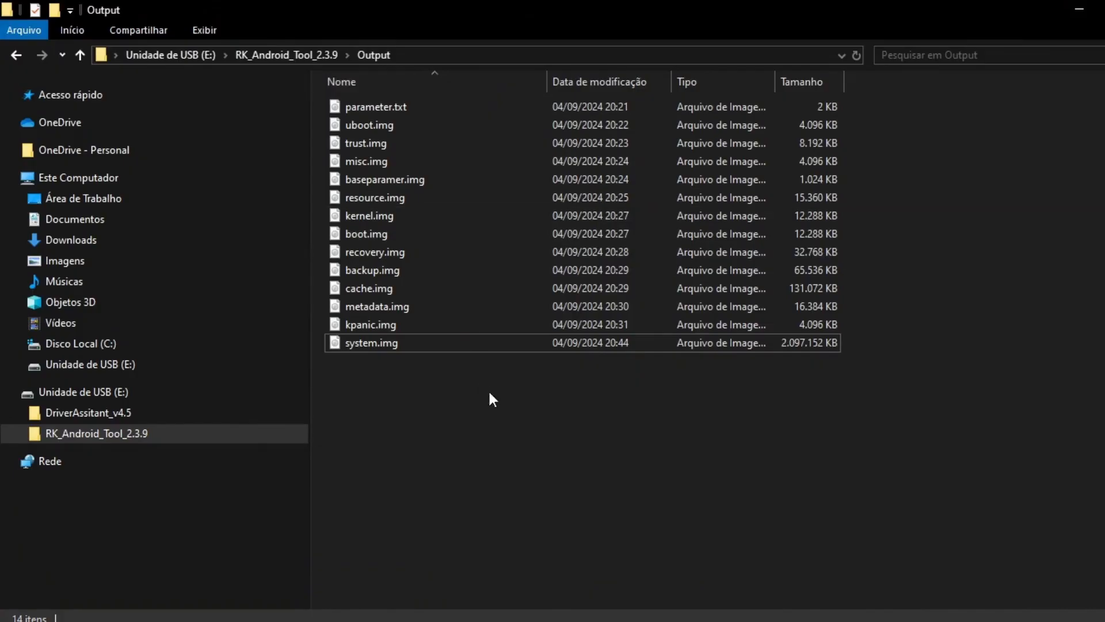
drag(434, 406, 326, 95)
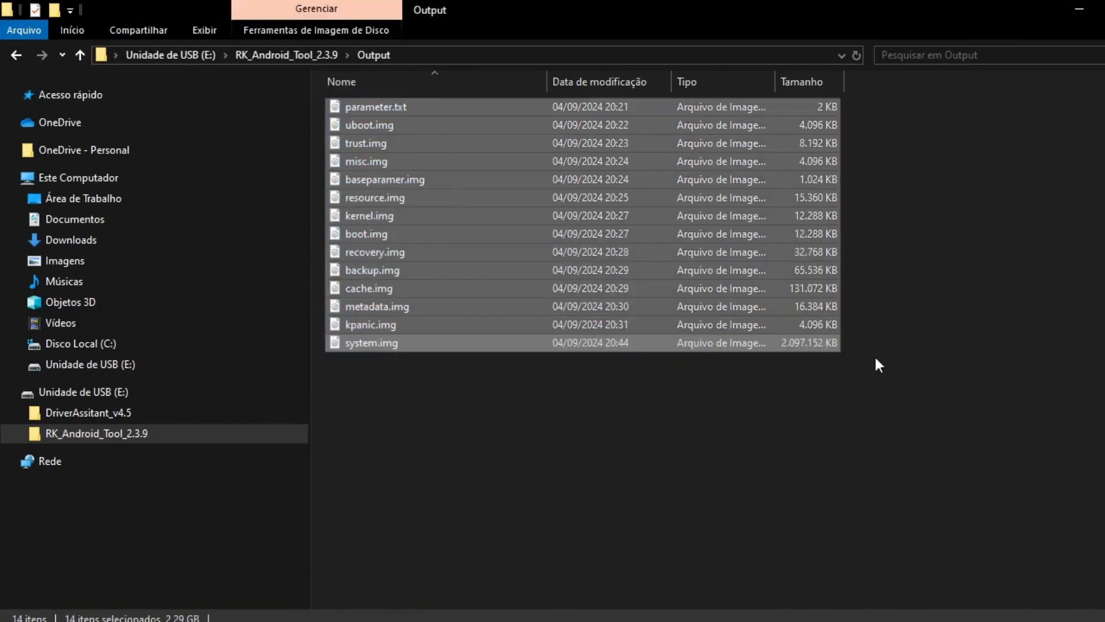
click(888, 418)
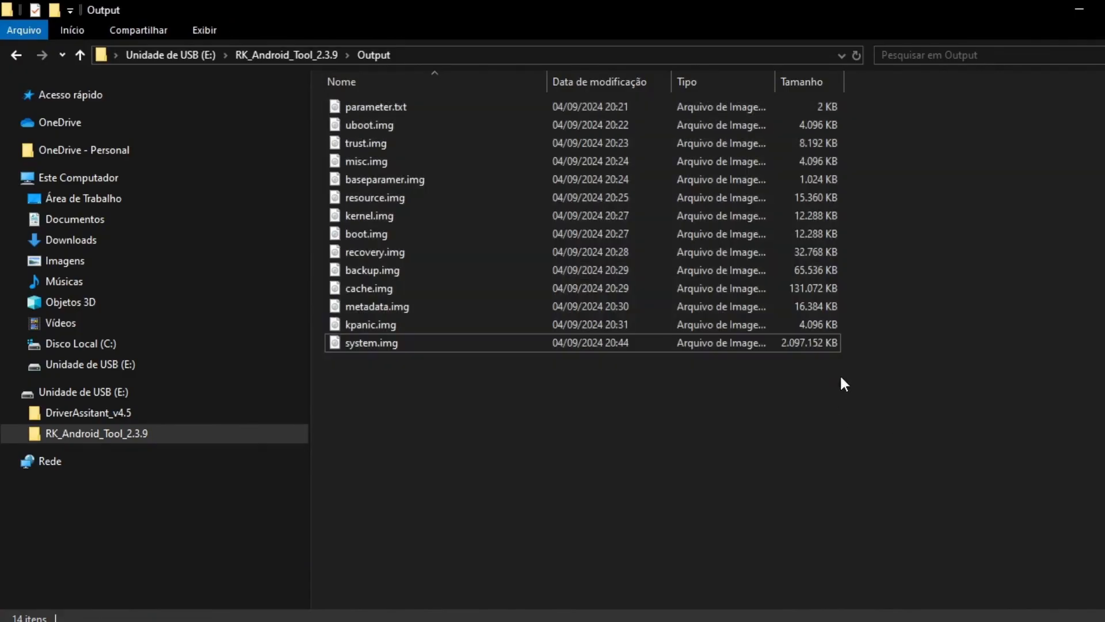
drag(861, 402, 384, 92)
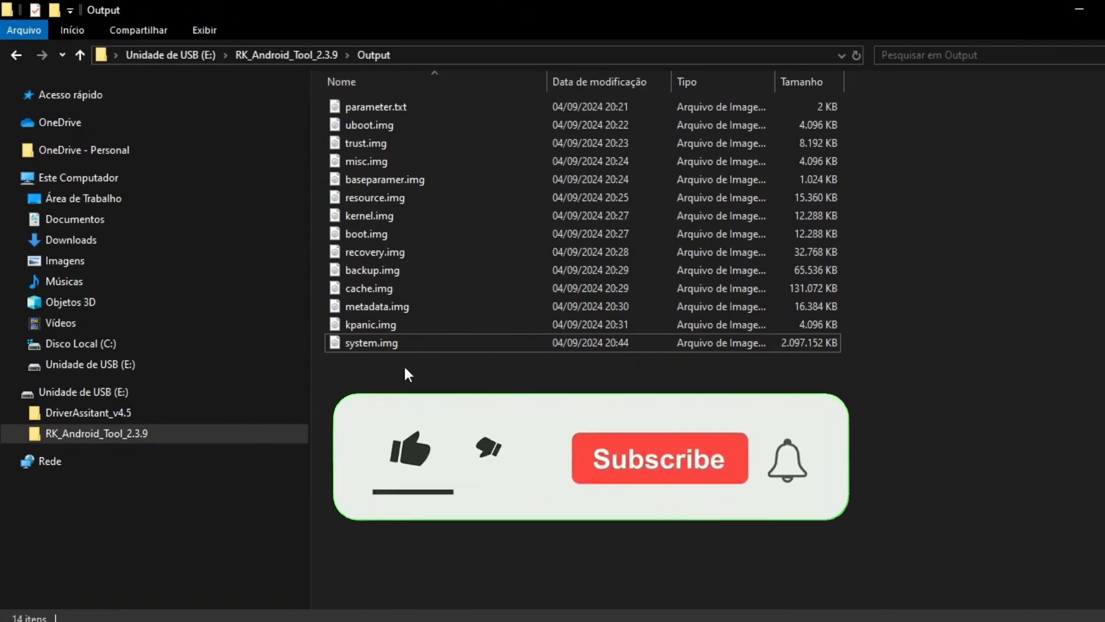
drag(433, 406, 326, 96)
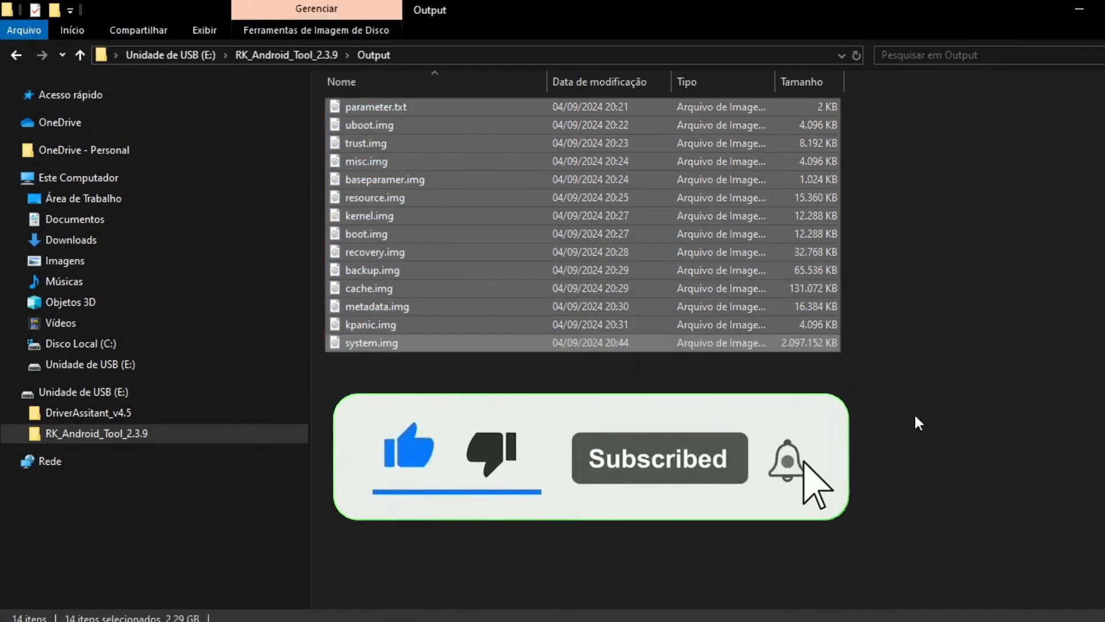
click(886, 414)
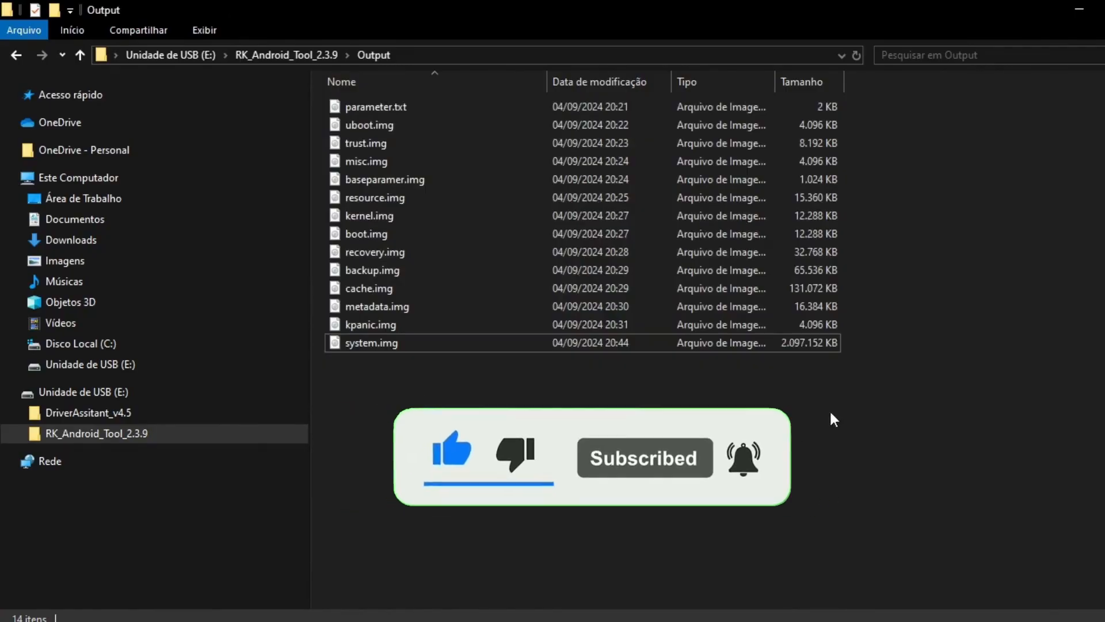
drag(884, 404, 525, 433)
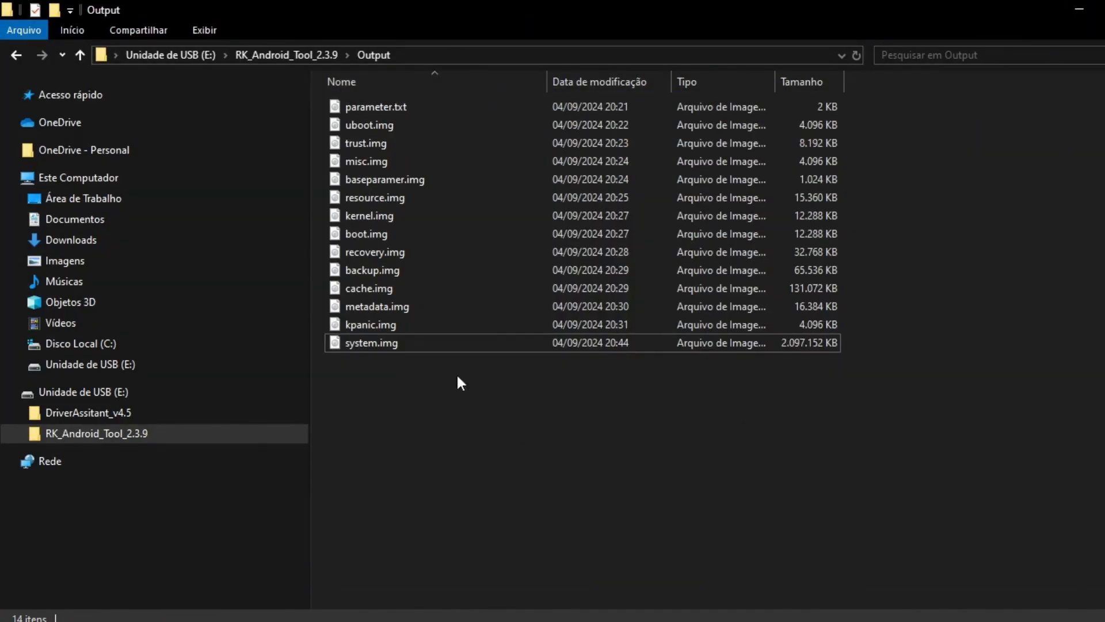
drag(433, 403, 328, 98)
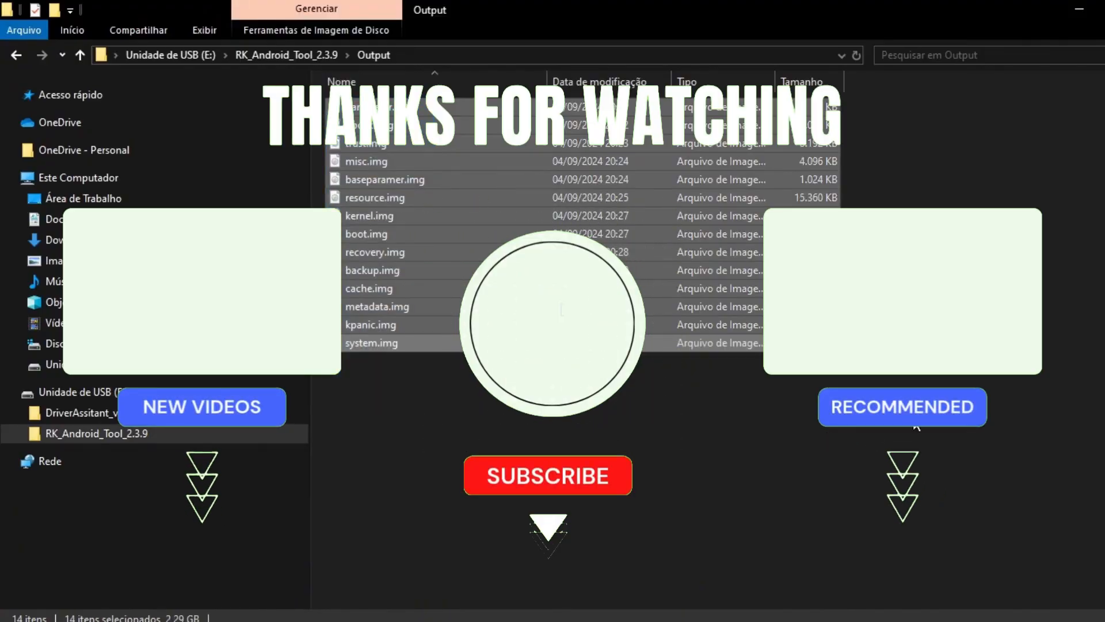
click(889, 423)
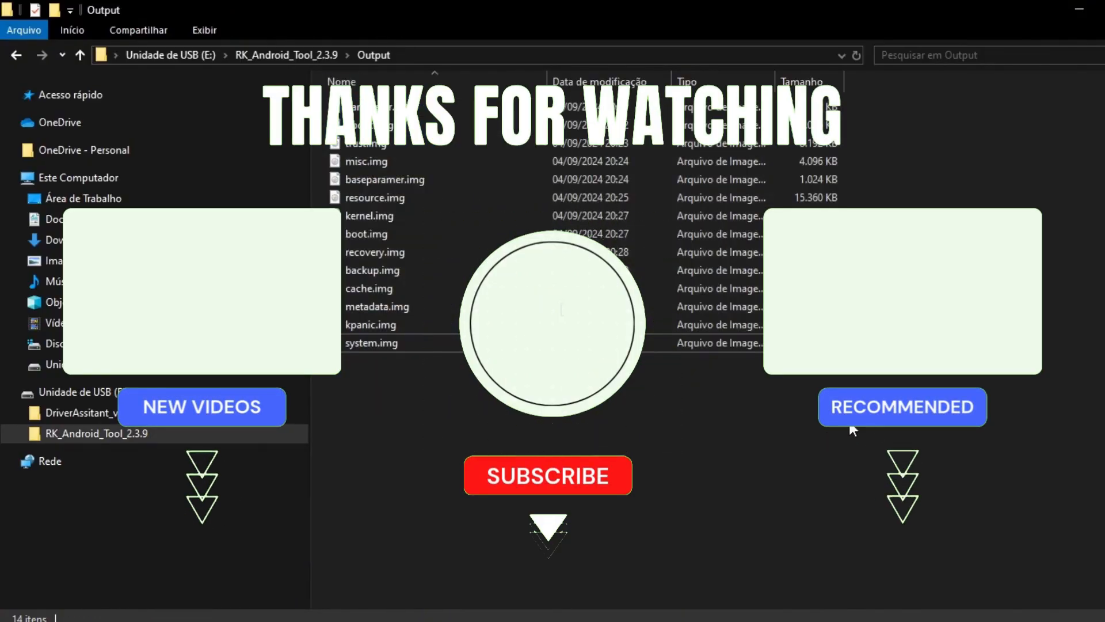
drag(884, 404, 387, 95)
click(742, 422)
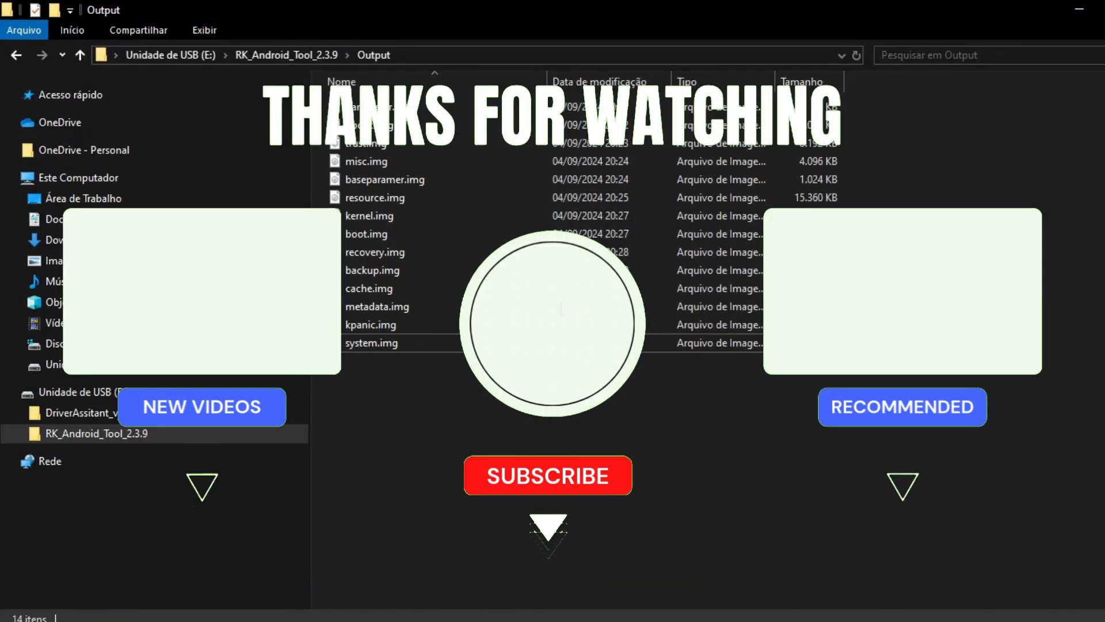
drag(433, 405, 329, 146)
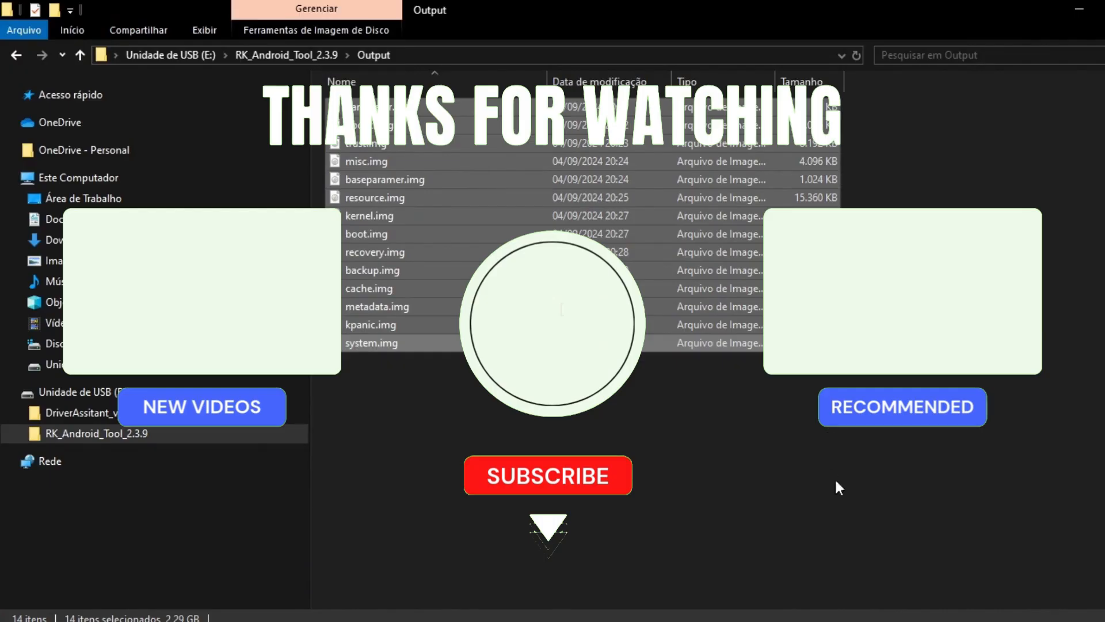
click(891, 426)
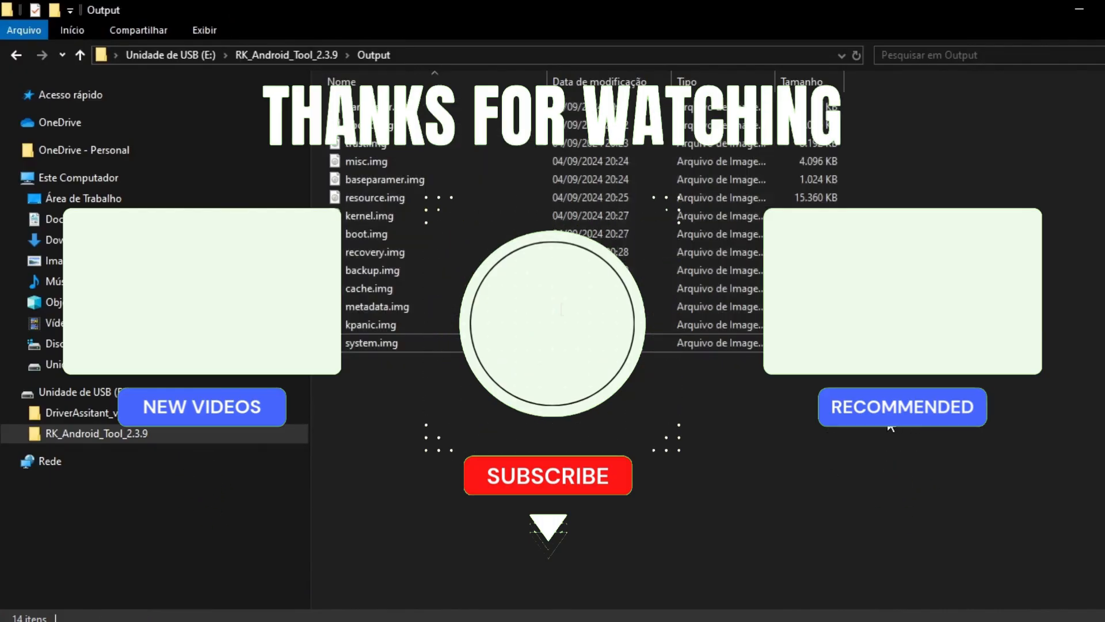